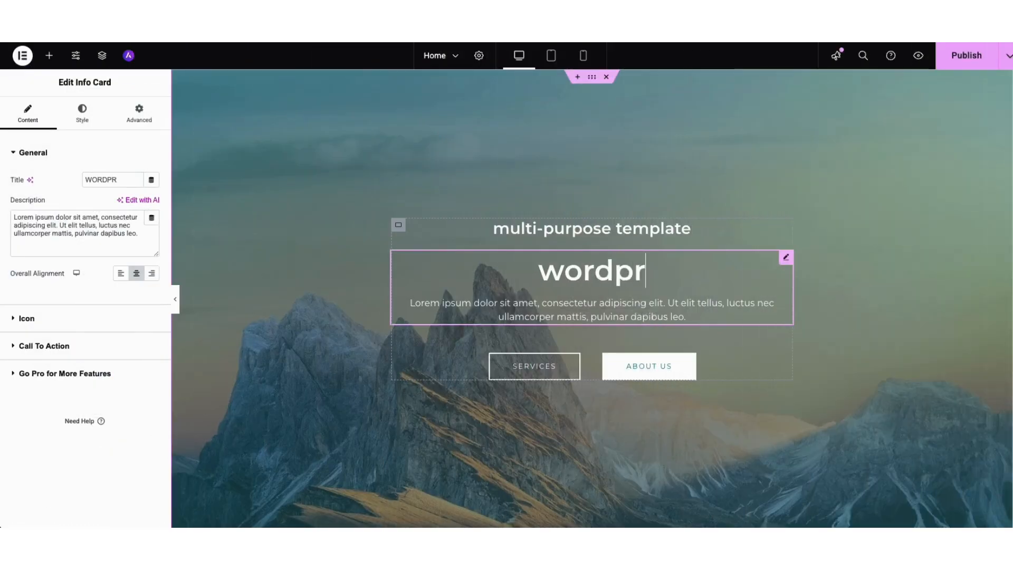
Step: Complete the hero card's title as "wordpress tutorial" and place a Text Editor widget just below the "amazing things for you" heading
{"action": "type", "text": "ess tutorial"}
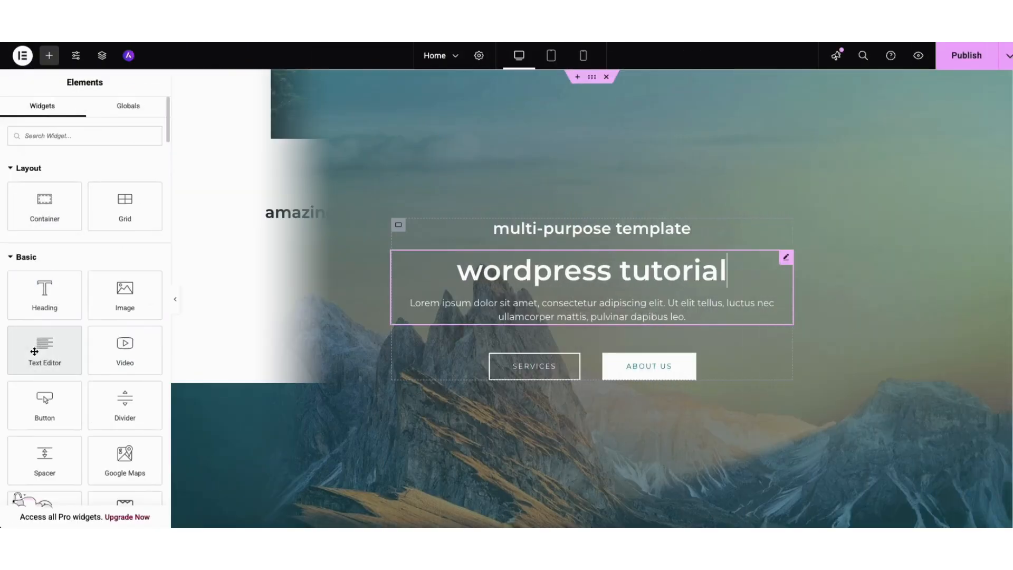
{"action": "left_click_drag", "start_coordinate": [41, 348], "coordinate": [311, 225]}
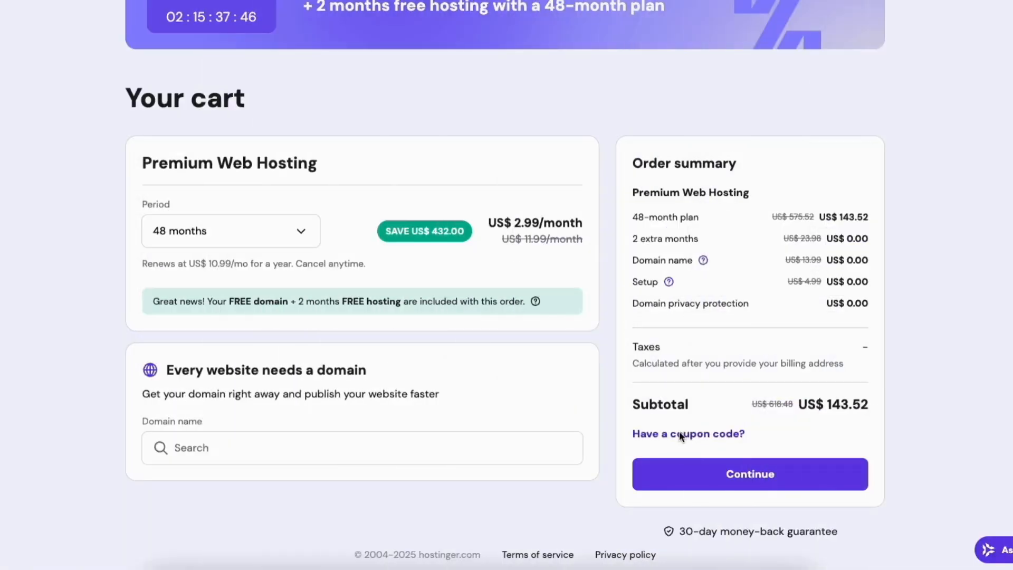
Step: Enter and apply the coupon code NY2021 to the 48-month Premium Web Hosting order
{"action": "left_click", "coordinate": [679, 432]}
{"action": "left_click", "coordinate": [667, 498]}
{"action": "type", "text": "NY2021"}
{"action": "left_click", "coordinate": [839, 504]}
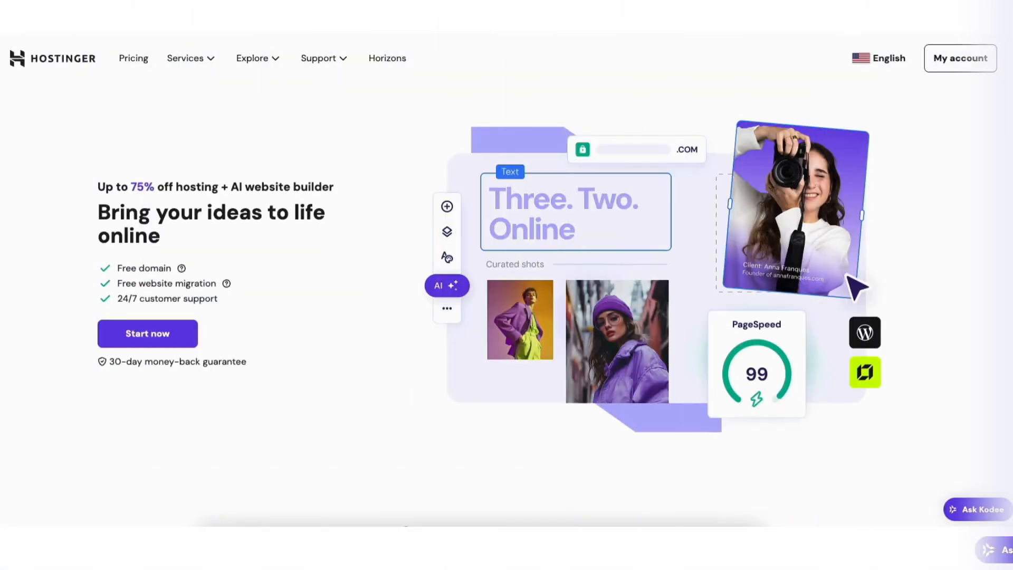
Step: Review the hosting plans, their prices and their features on the Hostinger home page
{"action": "scroll", "coordinate": [506, 285], "scroll_direction": "down", "scroll_amount": 5}
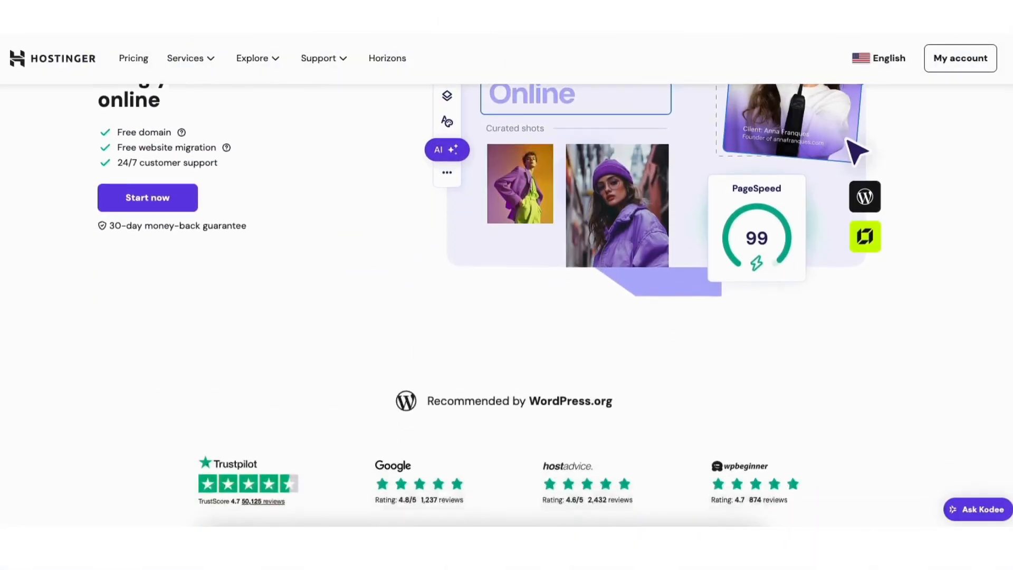
{"action": "scroll", "coordinate": [506, 285], "scroll_direction": "down", "scroll_amount": 10}
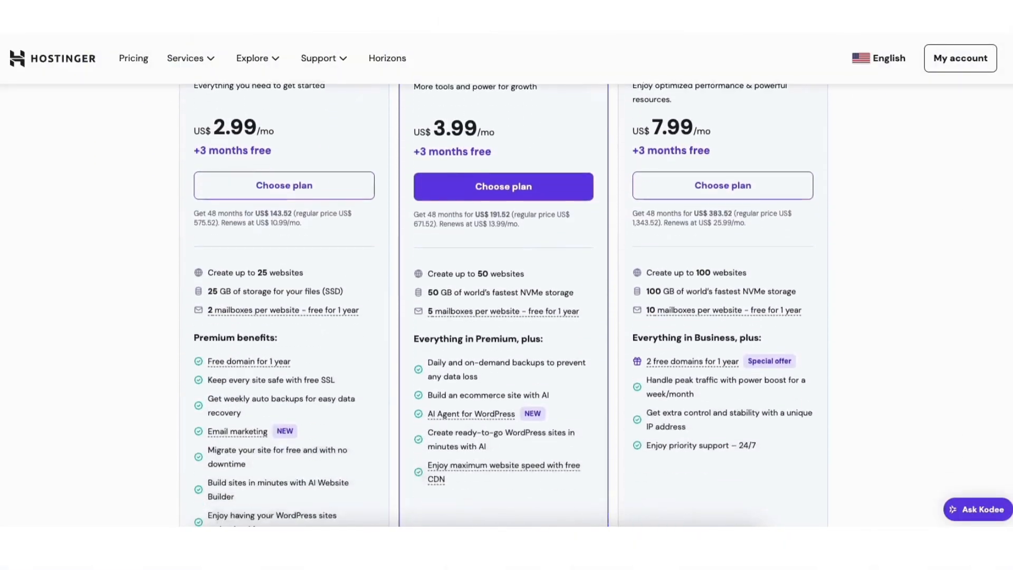
{"action": "scroll", "coordinate": [507, 285], "scroll_direction": "down", "scroll_amount": 10}
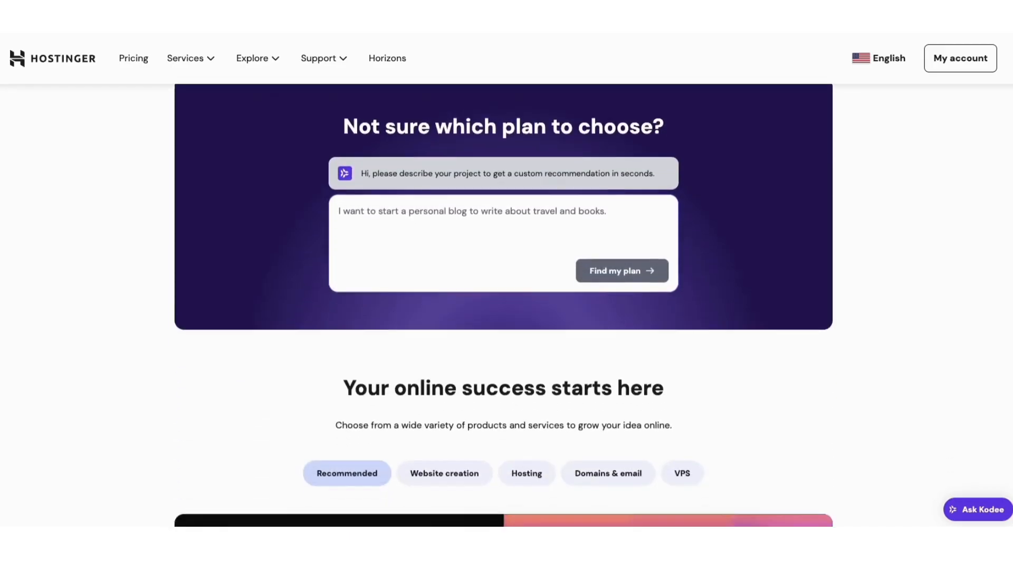
{"action": "scroll", "coordinate": [507, 285], "scroll_direction": "down", "scroll_amount": 4}
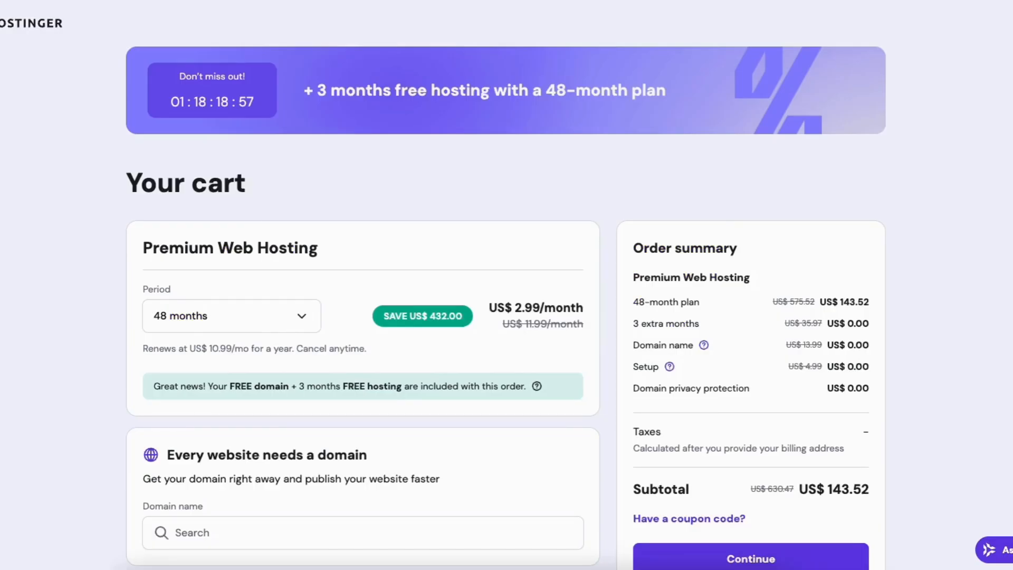
Step: Apply the coupon code NY2021 to the Premium Web Hosting cart and set the hosting period to 12 months
{"action": "scroll", "coordinate": [775, 329], "scroll_direction": "down", "scroll_amount": 2}
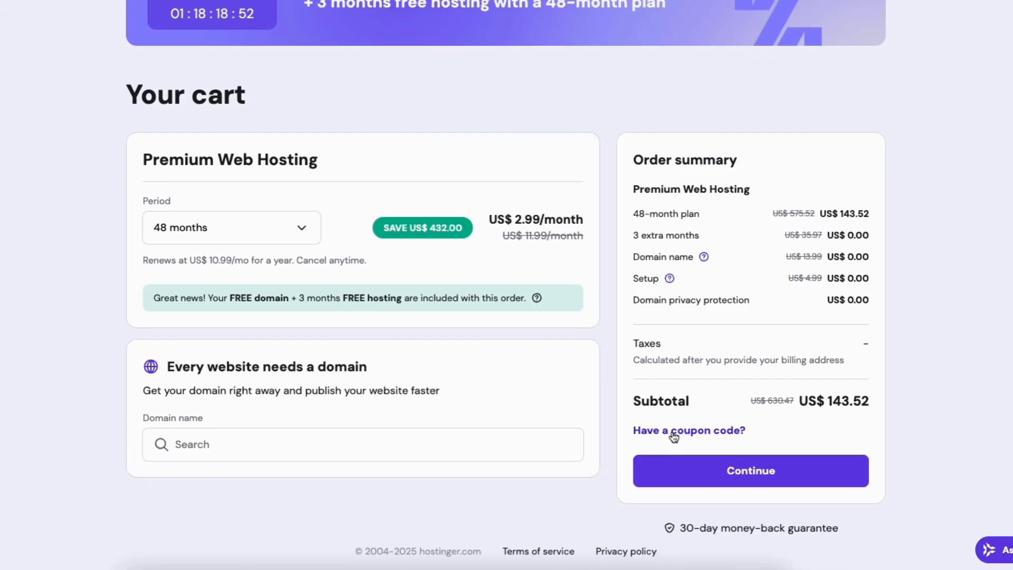
{"action": "left_click", "coordinate": [674, 436]}
{"action": "left_click", "coordinate": [676, 482]}
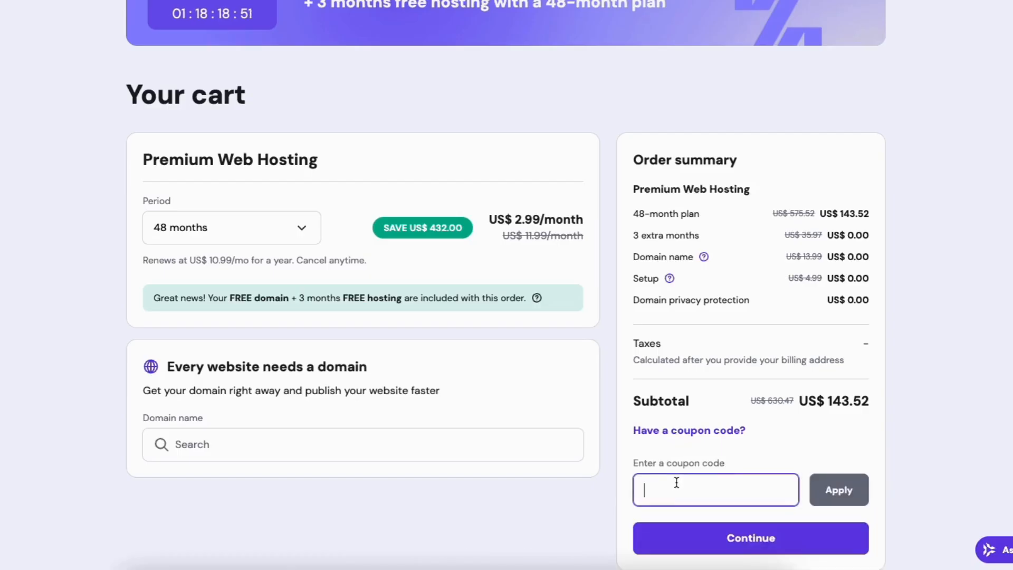
{"action": "type", "text": "NY2021"}
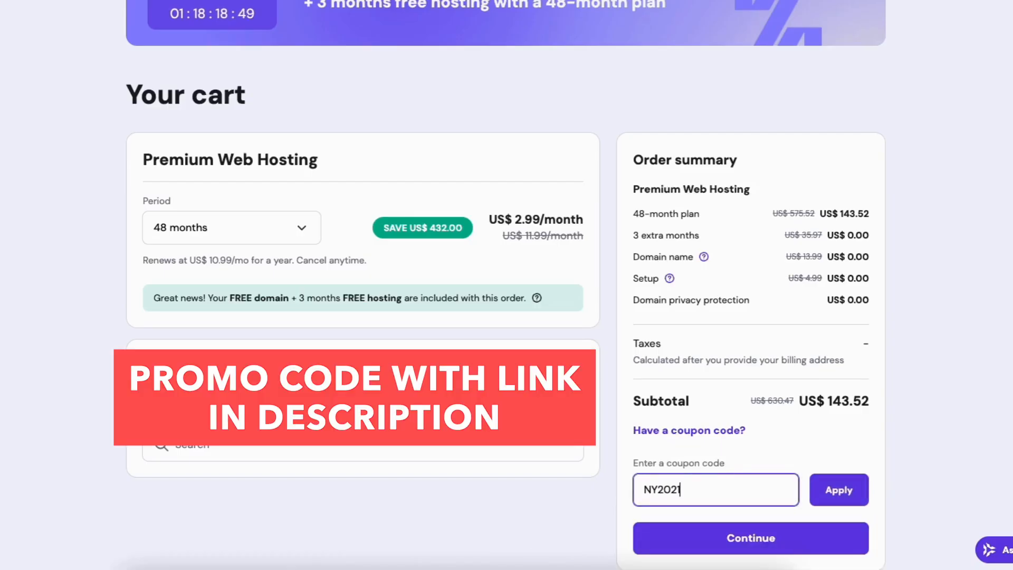
{"action": "left_click", "coordinate": [838, 490]}
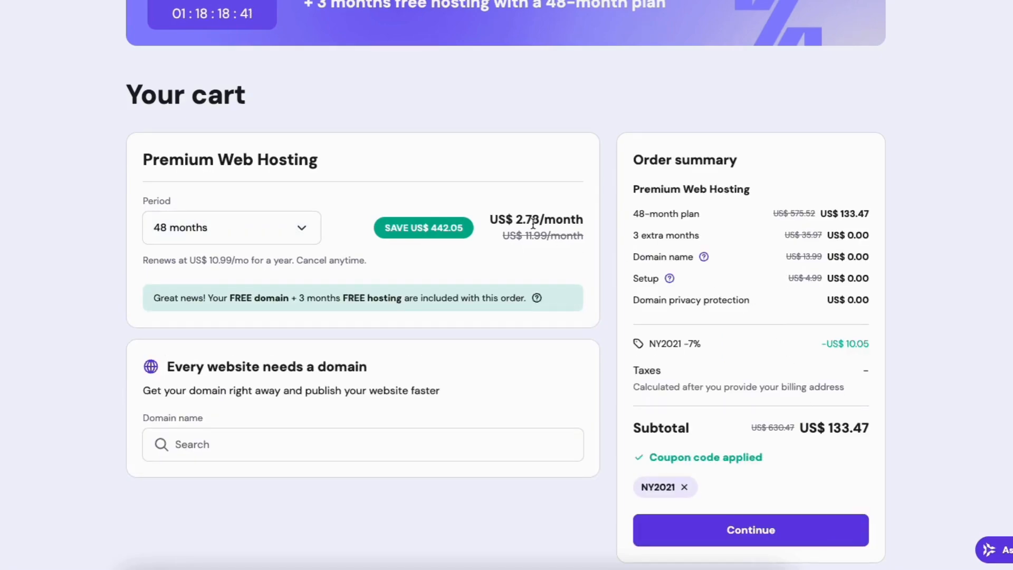
{"action": "left_click", "coordinate": [299, 230]}
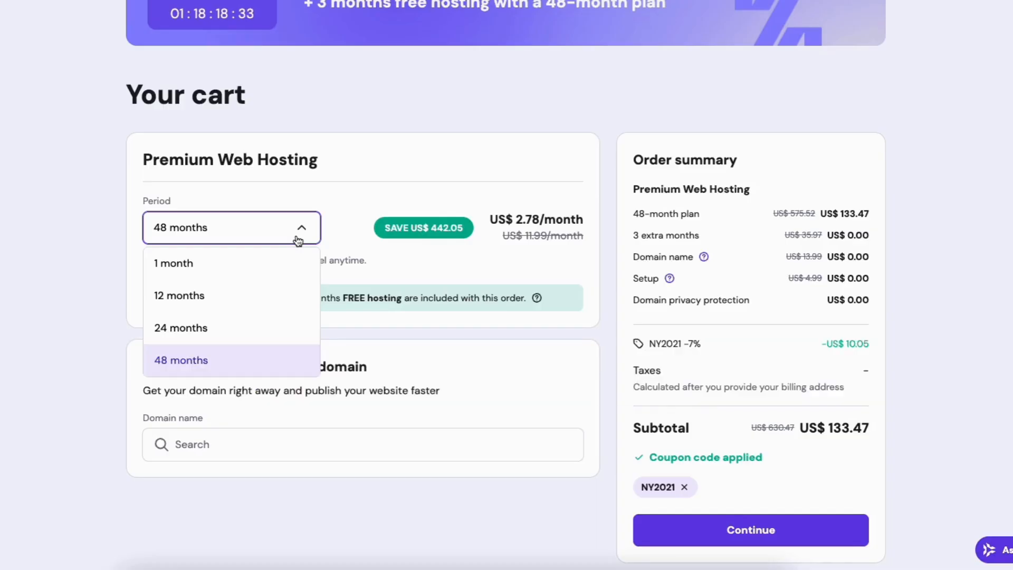
{"action": "left_click", "coordinate": [217, 293]}
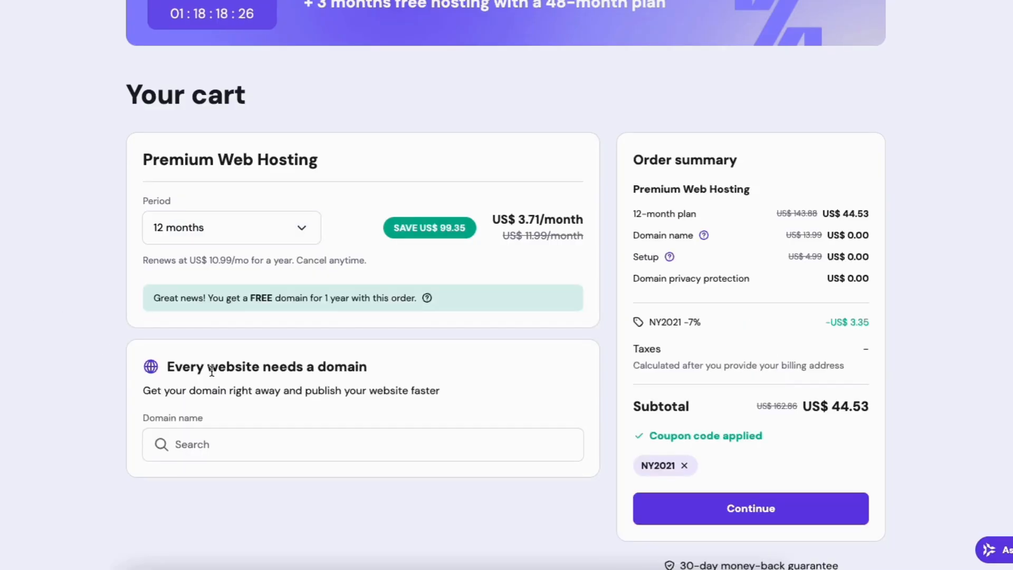
Step: Look up the domain testsiteexample0303.com for the order and continue to the payment page
{"action": "left_click", "coordinate": [363, 444]}
{"action": "type", "text": "testsiteexample0303.com"}
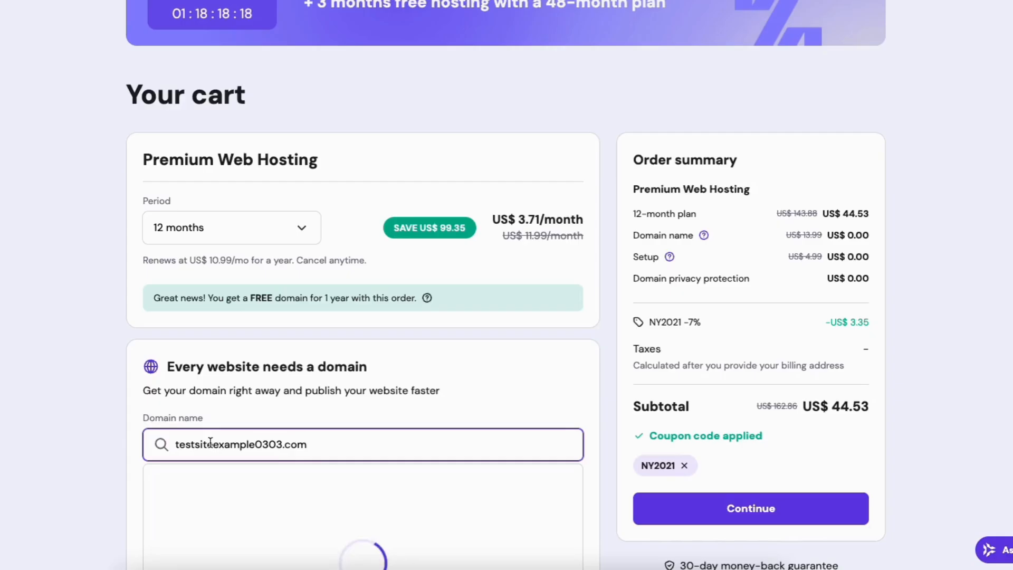
{"action": "scroll", "coordinate": [211, 441], "scroll_direction": "down", "scroll_amount": 3}
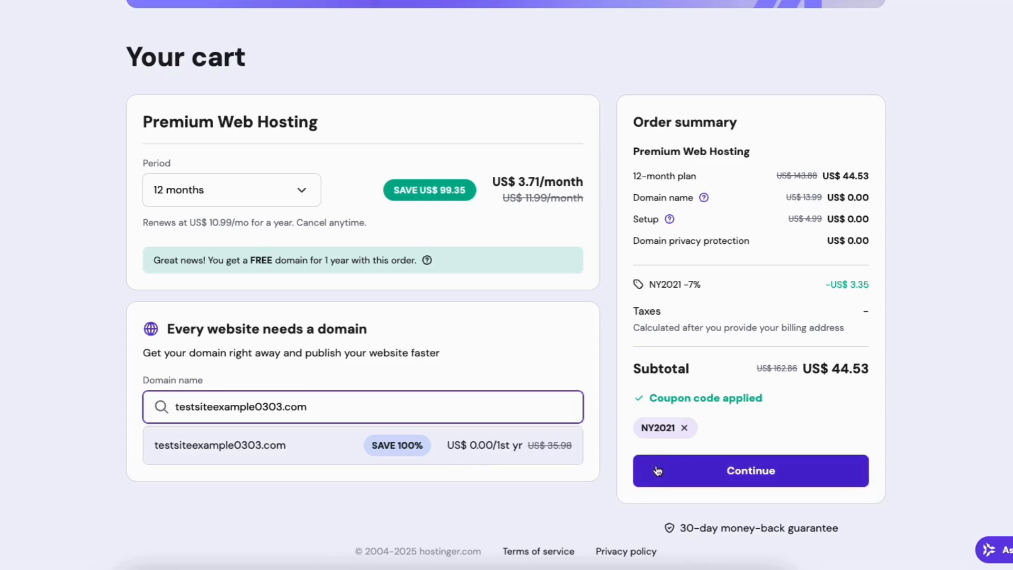
{"action": "left_click", "coordinate": [691, 475]}
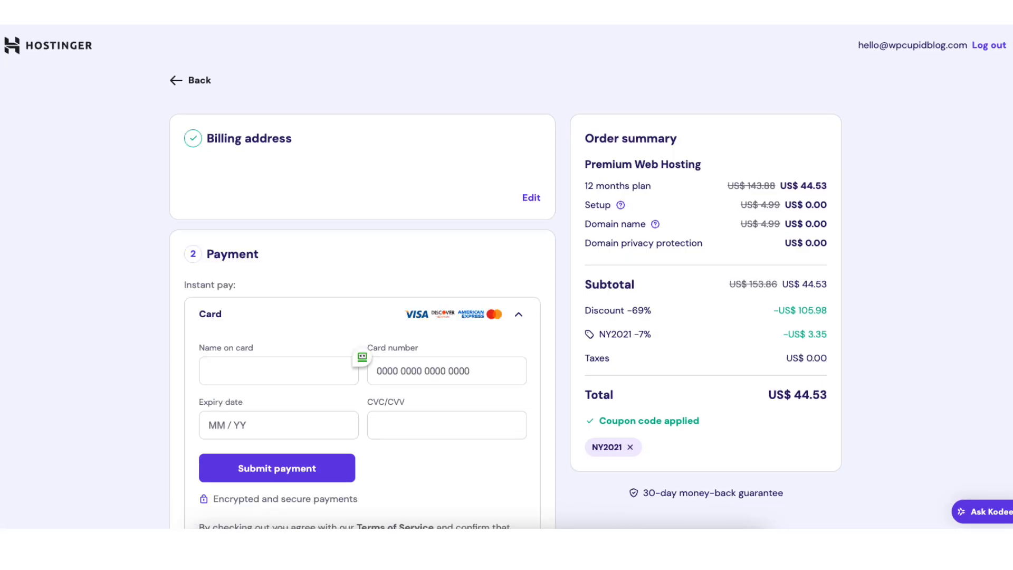
{"action": "scroll", "coordinate": [362, 328], "scroll_direction": "down", "scroll_amount": 5}
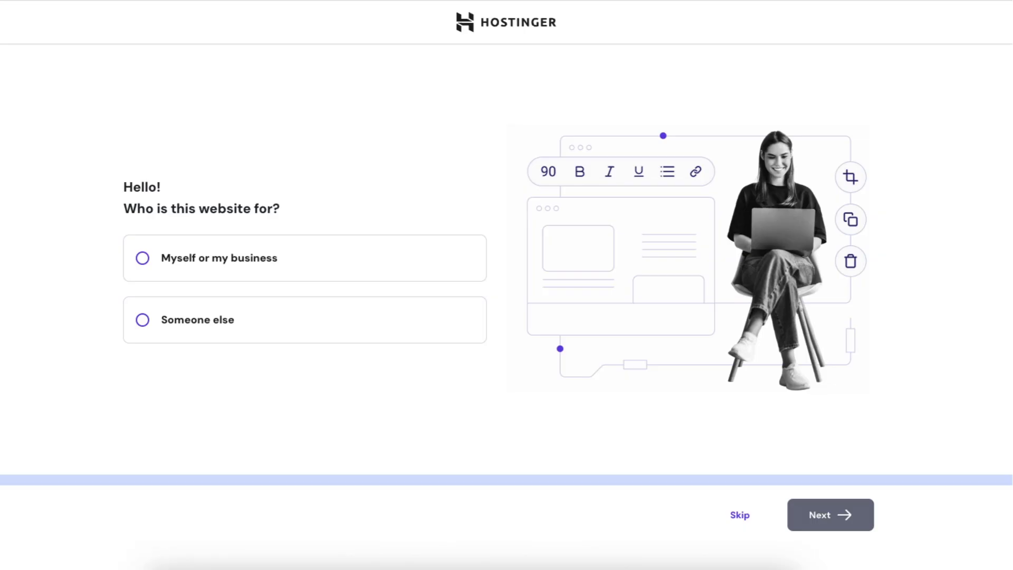
Step: Set up the website for "Myself or my business" with WordPress, and look through the available WordPress admin languages
{"action": "left_click", "coordinate": [143, 258]}
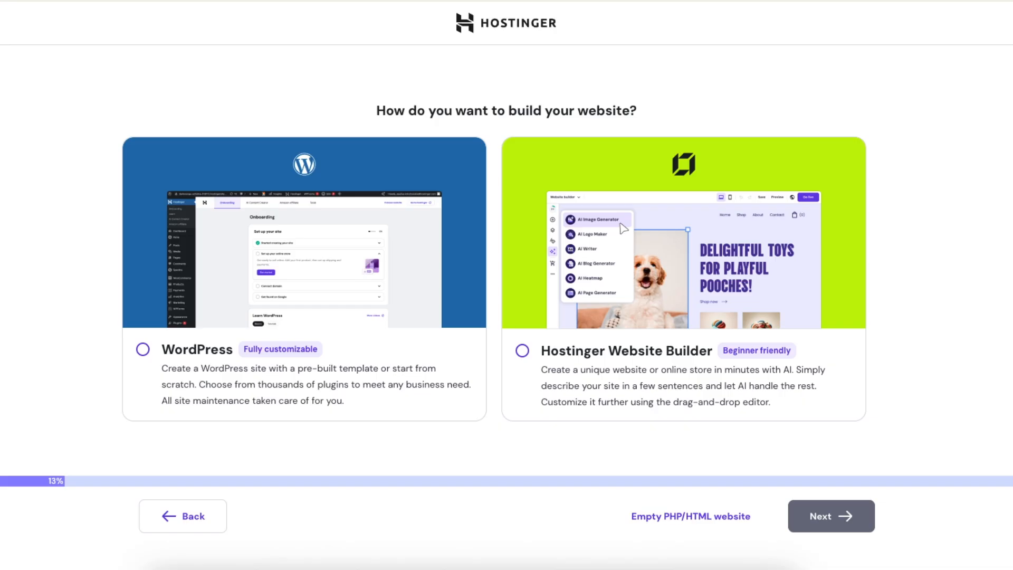
{"action": "left_click", "coordinate": [143, 350]}
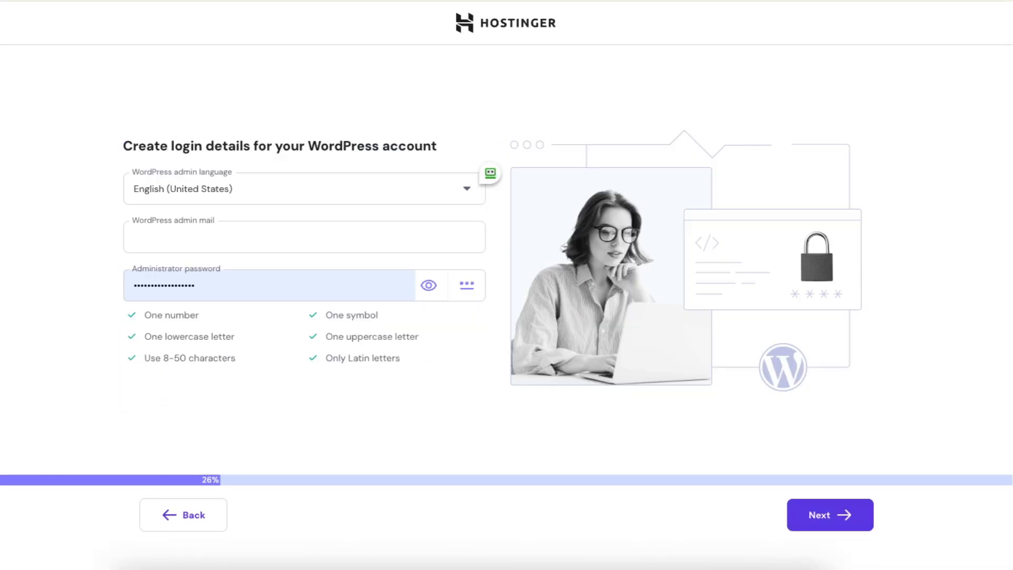
{"action": "left_click", "coordinate": [466, 189]}
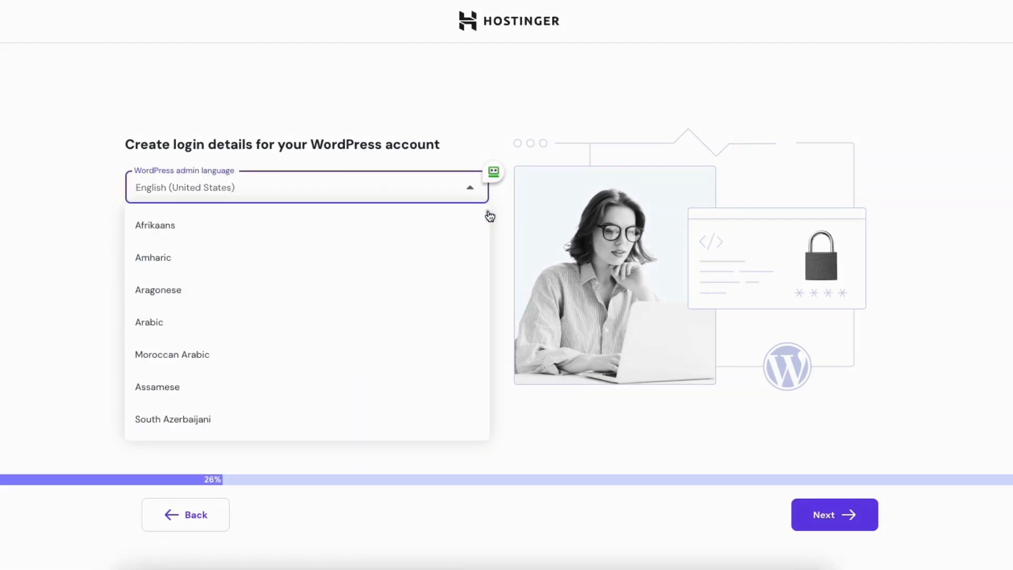
{"action": "scroll", "coordinate": [490, 216], "scroll_direction": "down", "scroll_amount": 2}
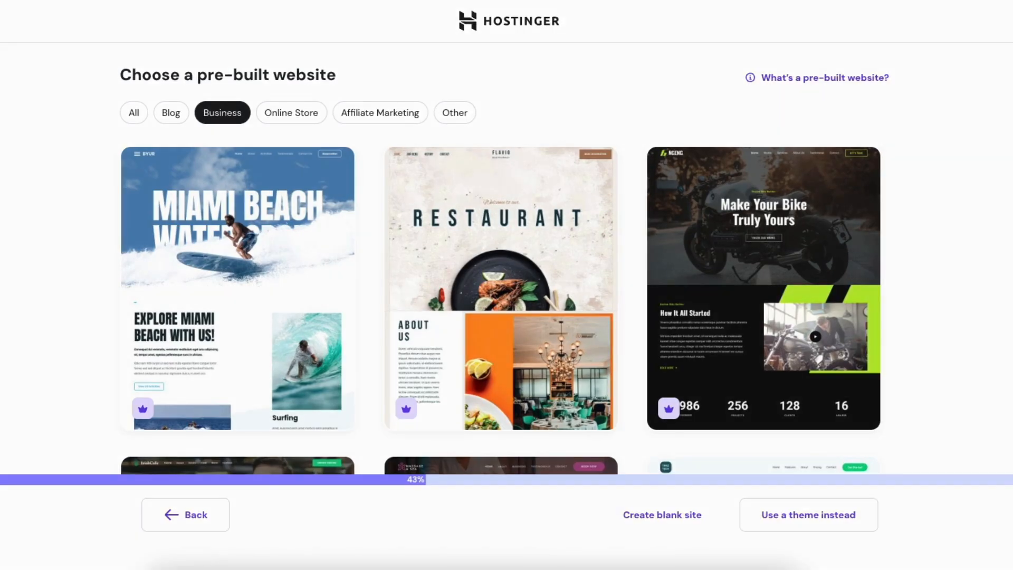
Step: Browse the pre-built business websites and the Elementor starter templates
{"action": "scroll", "coordinate": [500, 259], "scroll_direction": "down", "scroll_amount": 15}
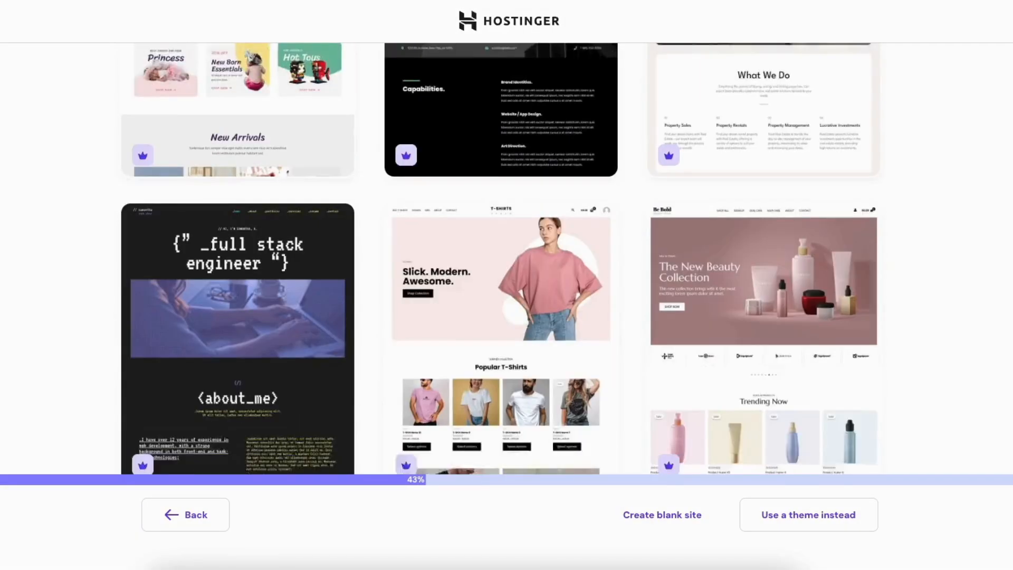
{"action": "scroll", "coordinate": [500, 258], "scroll_direction": "down", "scroll_amount": 7}
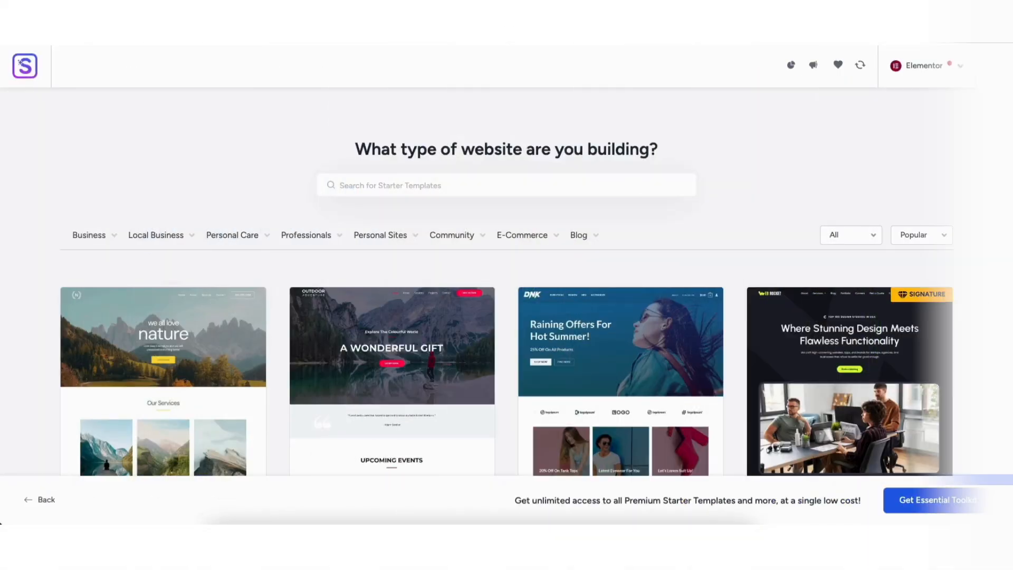
{"action": "scroll", "coordinate": [506, 285], "scroll_direction": "down", "scroll_amount": 7}
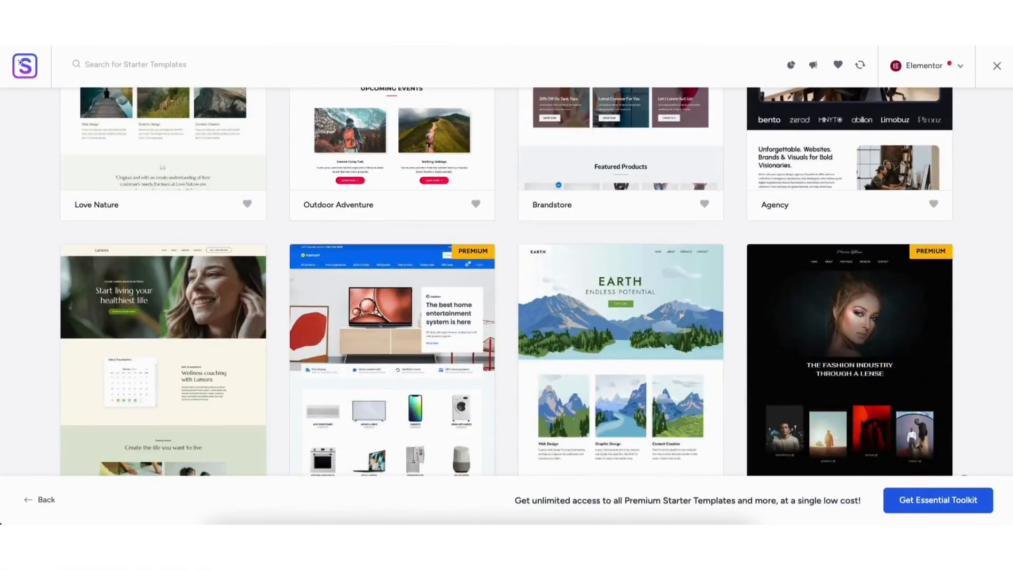
{"action": "scroll", "coordinate": [506, 285], "scroll_direction": "down", "scroll_amount": 10}
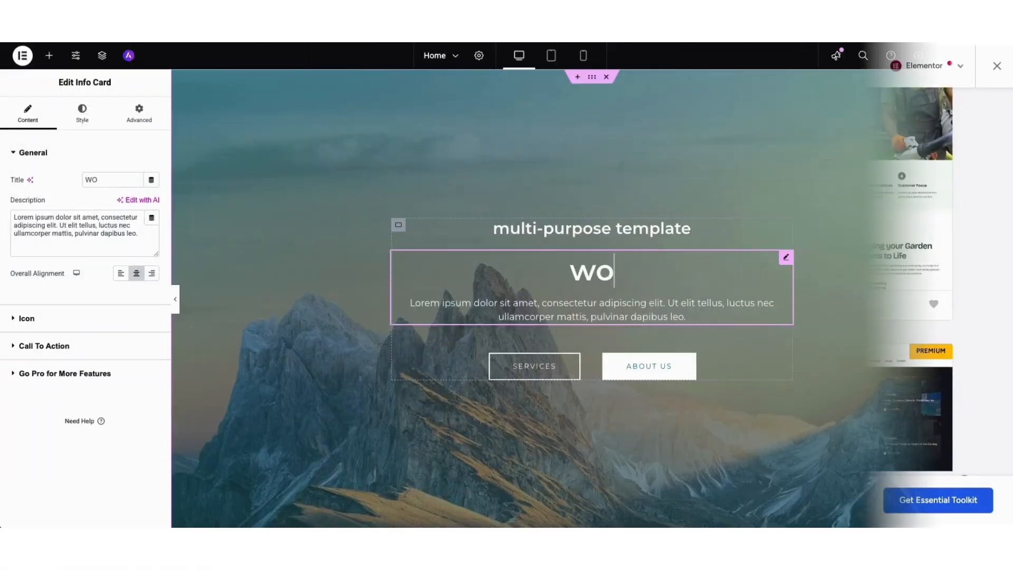
Step: Finish the word "wordpress" in the hero card's title and add a Text Editor widget below the "amazing things for you" heading
{"action": "type", "text": "rdpress"}
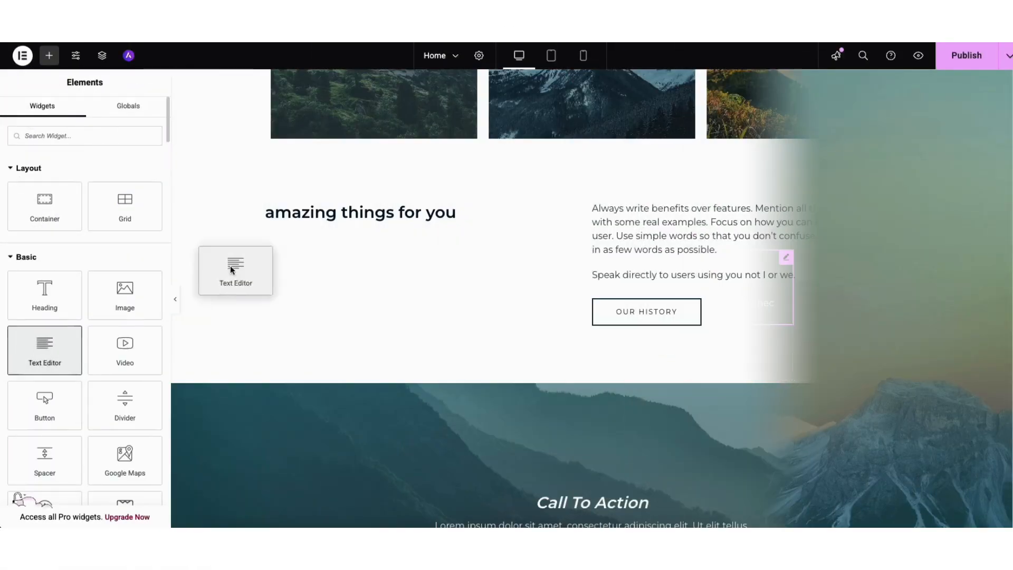
{"action": "left_click_drag", "start_coordinate": [230, 265], "coordinate": [311, 224]}
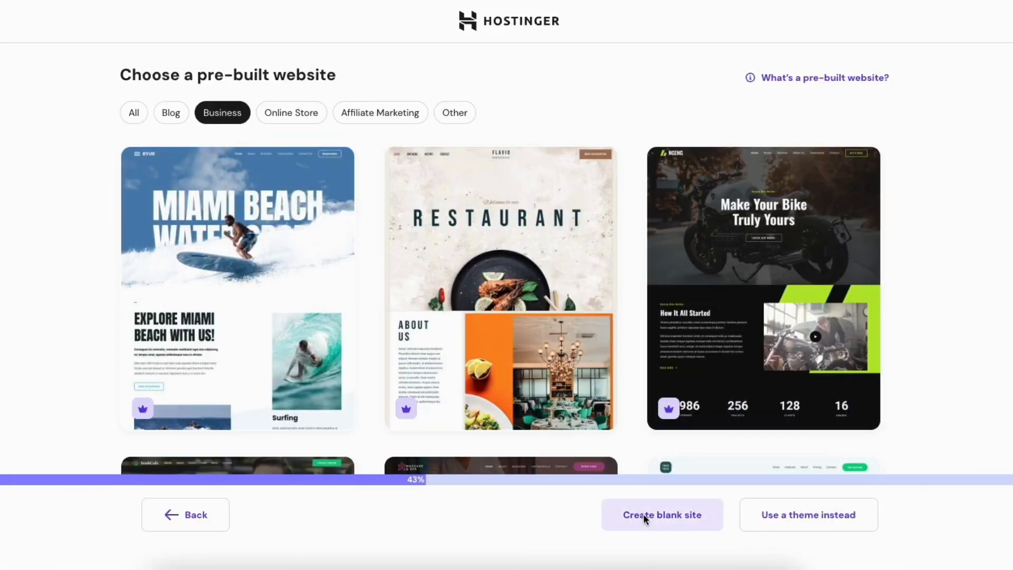
Step: Choose a blank site instead of a pre-built one and use a temporary domain for it
{"action": "left_click", "coordinate": [643, 514]}
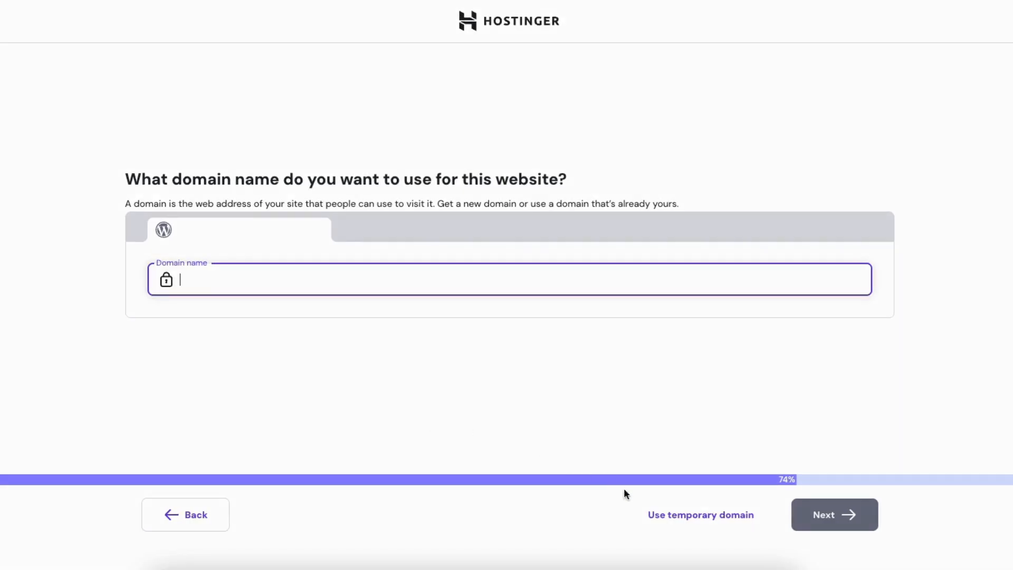
{"action": "left_click", "coordinate": [660, 517]}
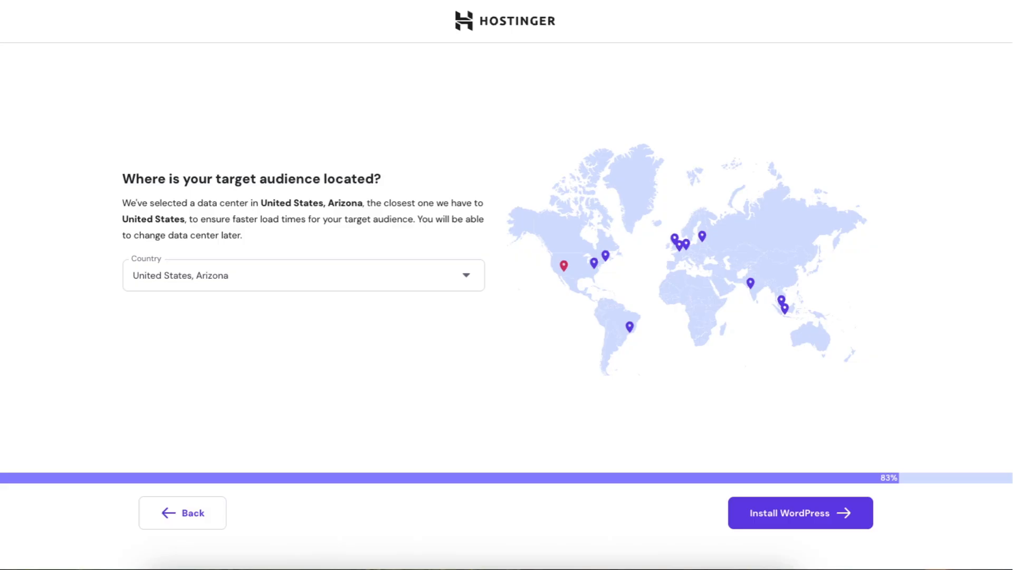
Step: Select United States, Arizona as the target audience's data center location and start the WordPress installation
{"action": "left_click", "coordinate": [443, 277]}
{"action": "left_click_drag", "start_coordinate": [487, 312], "coordinate": [488, 399]}
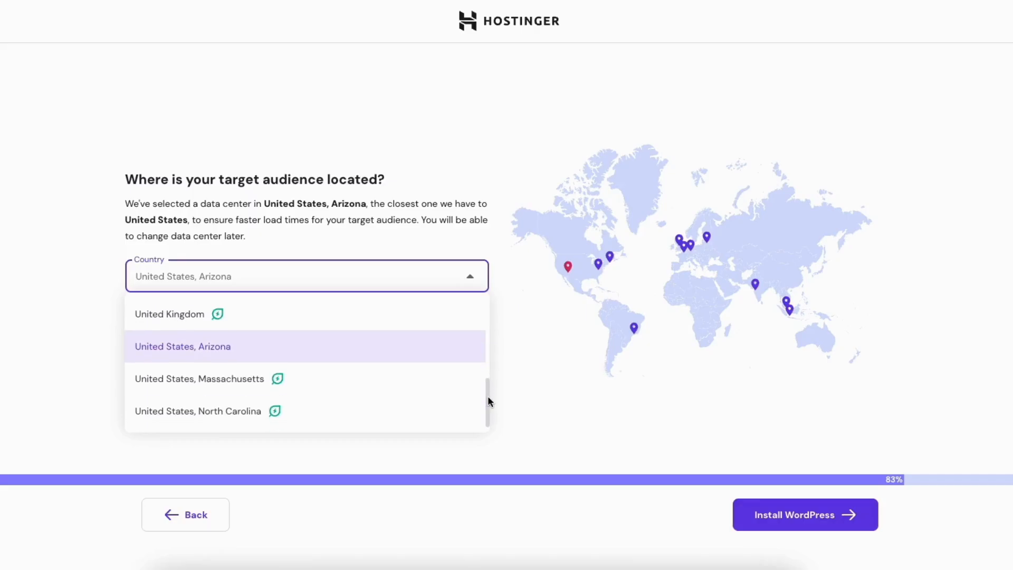
{"action": "left_click", "coordinate": [263, 350]}
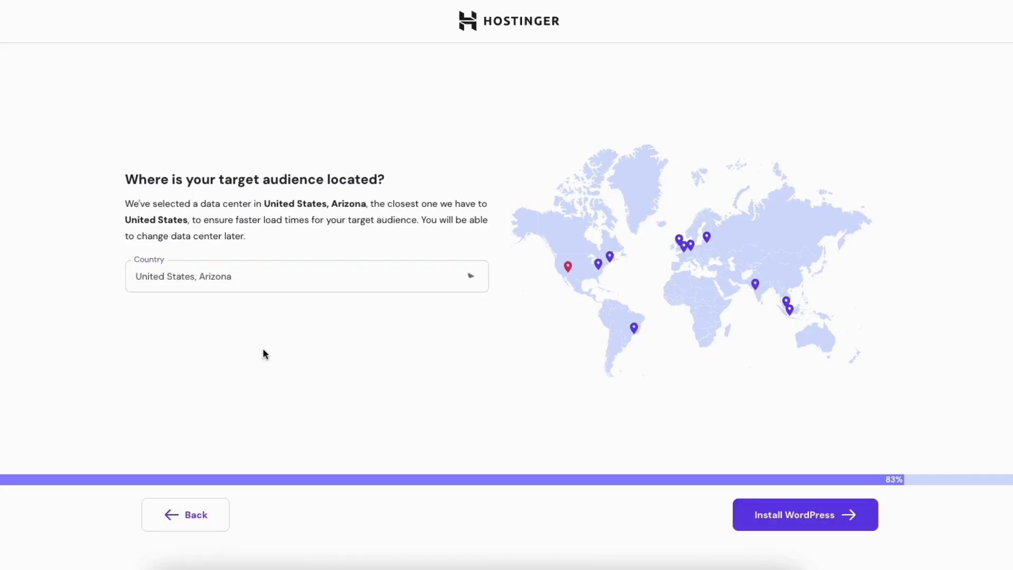
{"action": "left_click", "coordinate": [770, 521]}
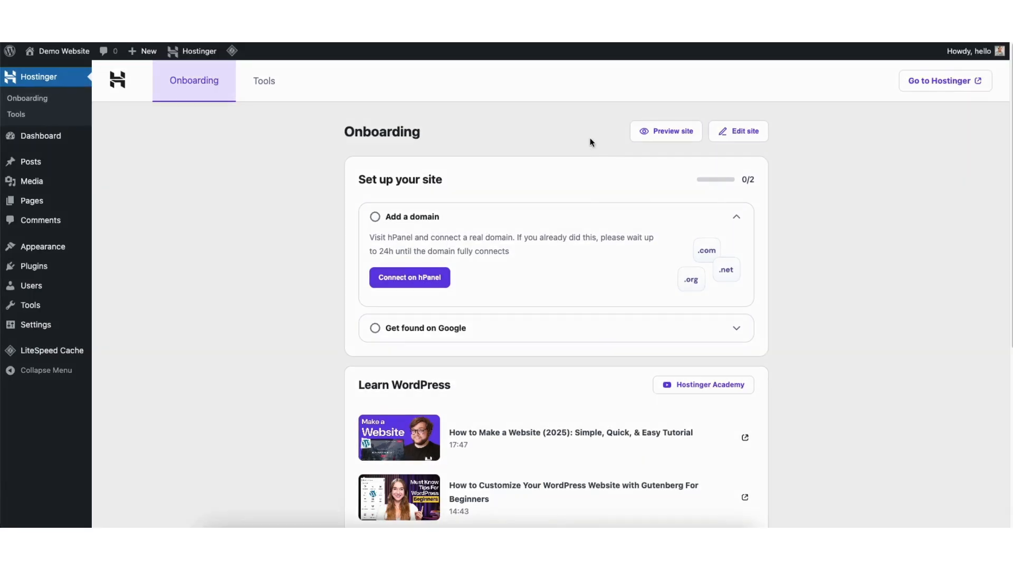
Step: Go from the WordPress onboarding page to the Hostinger account's Home page
{"action": "left_click", "coordinate": [941, 81]}
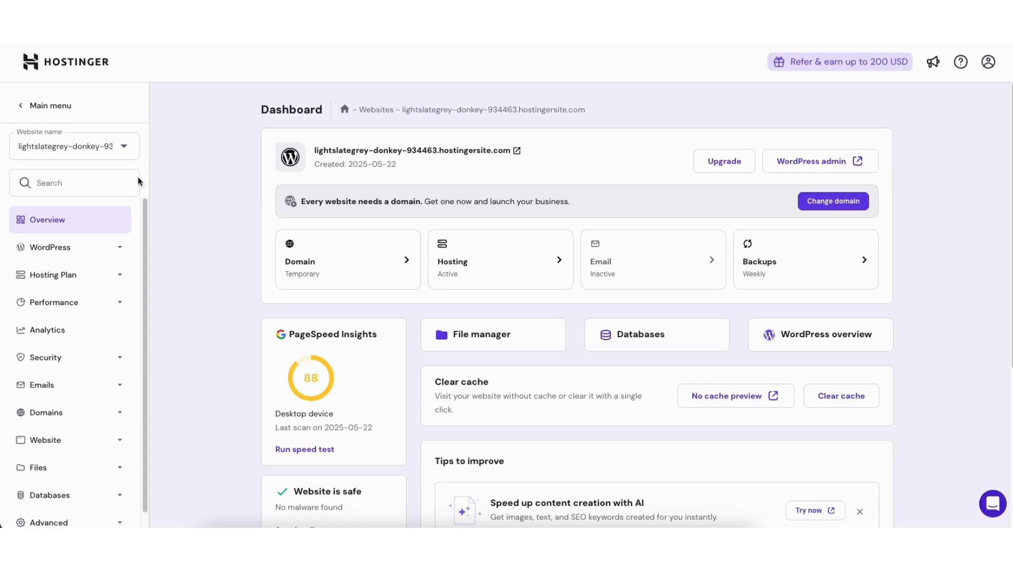
{"action": "left_click", "coordinate": [53, 107]}
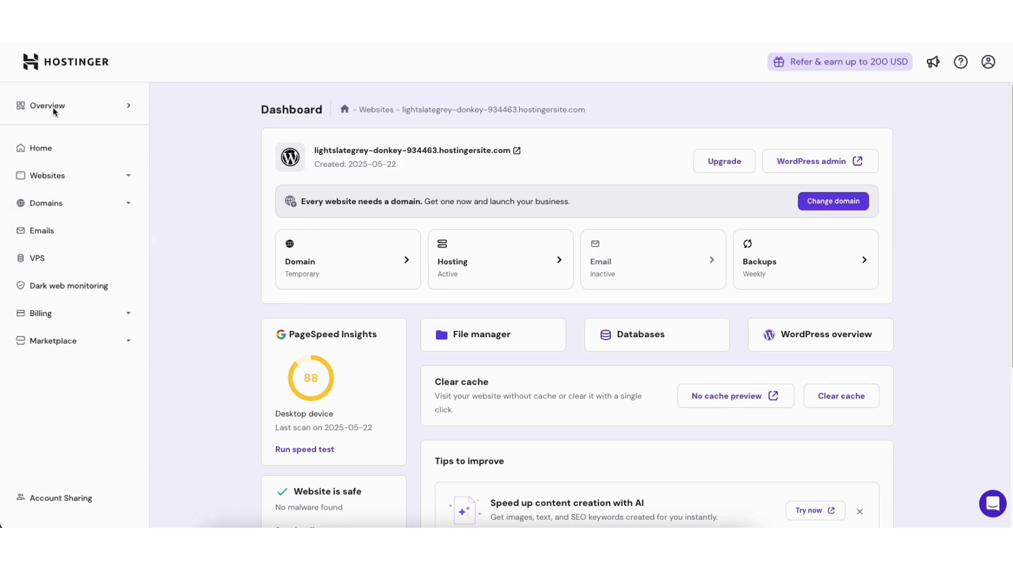
{"action": "left_click", "coordinate": [88, 152]}
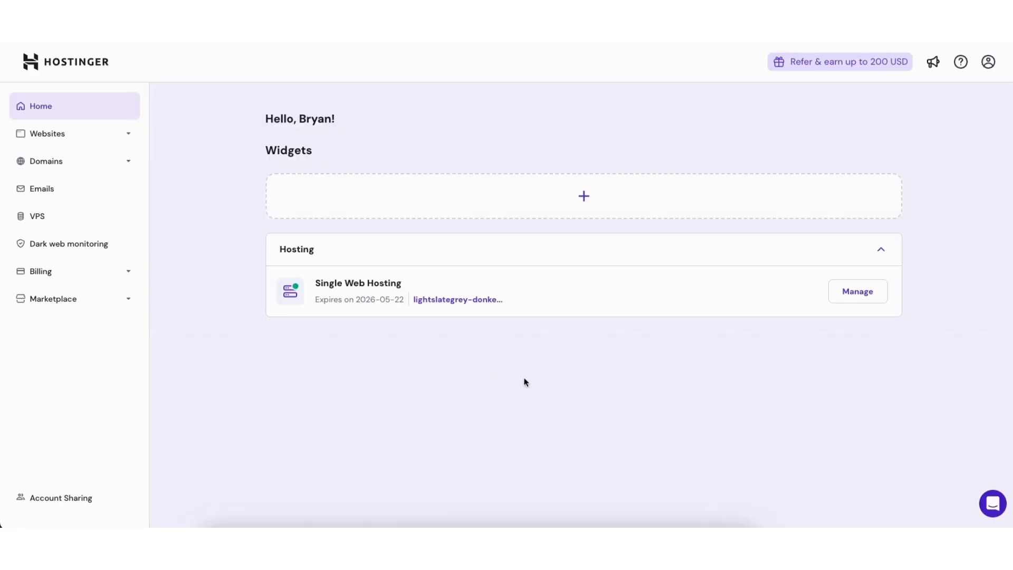
Step: Open the management dashboard of the Single Web Hosting plan and look over its sections
{"action": "left_click", "coordinate": [841, 293]}
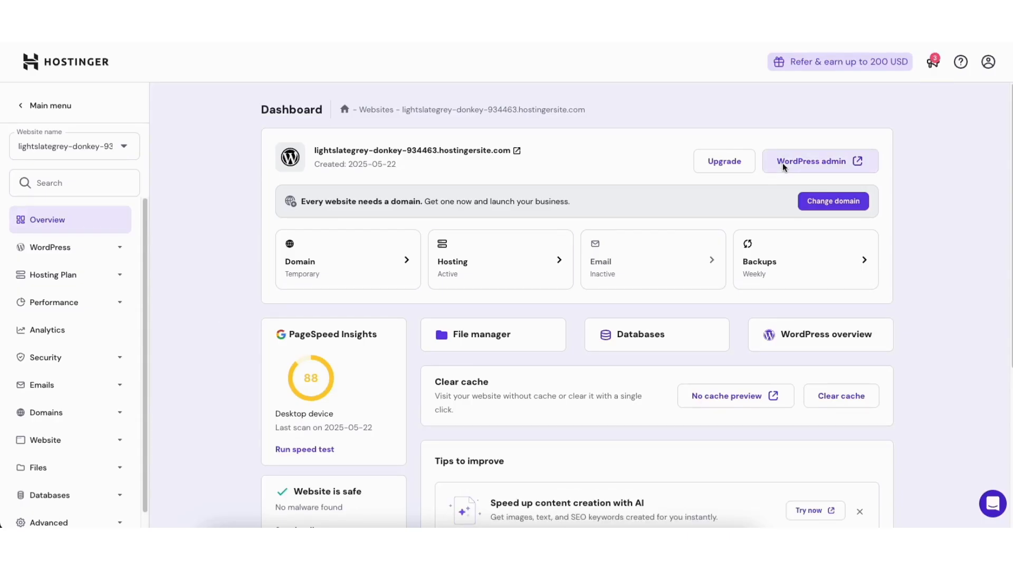
{"action": "scroll", "coordinate": [633, 306], "scroll_direction": "down", "scroll_amount": 3}
{"action": "left_click_drag", "start_coordinate": [1012, 162], "coordinate": [944, 82]}
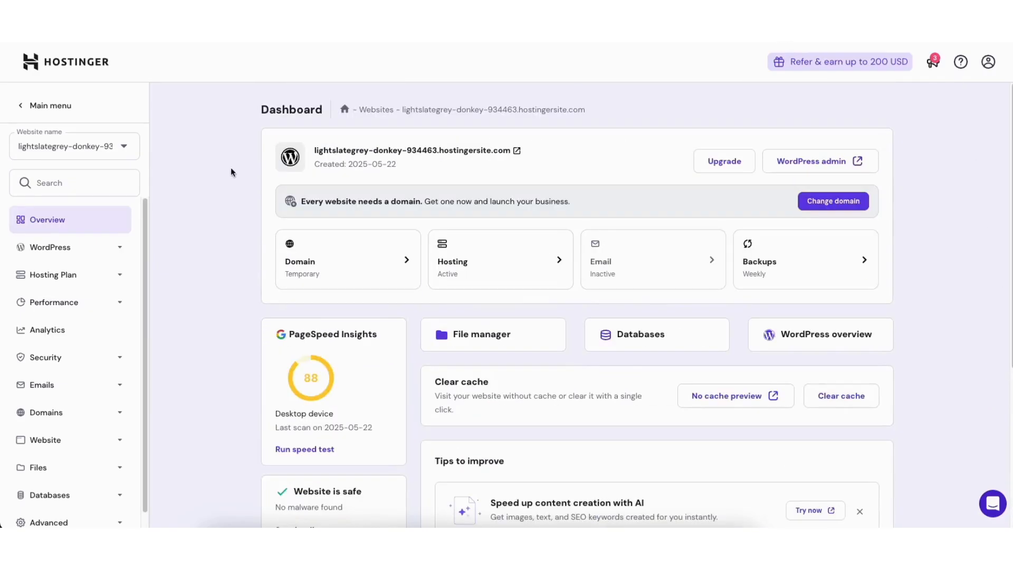
{"action": "left_click_drag", "start_coordinate": [147, 249], "coordinate": [149, 278]}
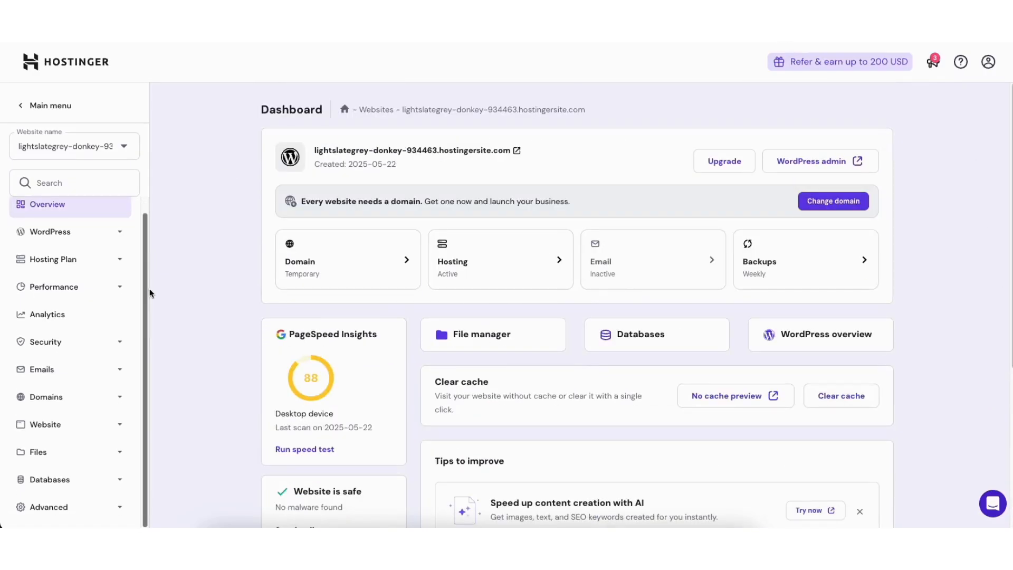
{"action": "left_click", "coordinate": [67, 283]}
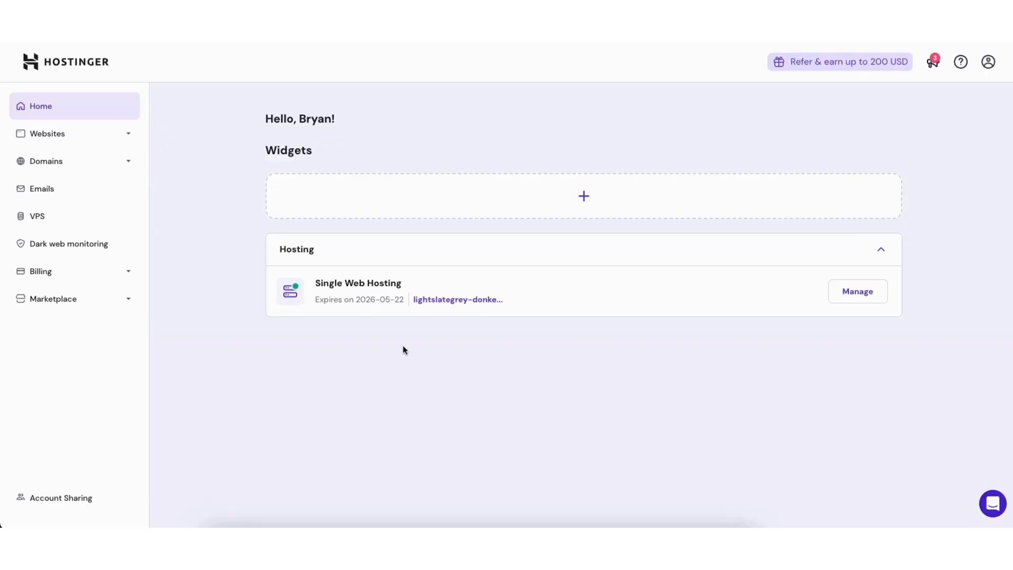
Step: Find the temporary-domain site in the websites list, open its dashboard and enter its WordPress admin
{"action": "left_click", "coordinate": [75, 137]}
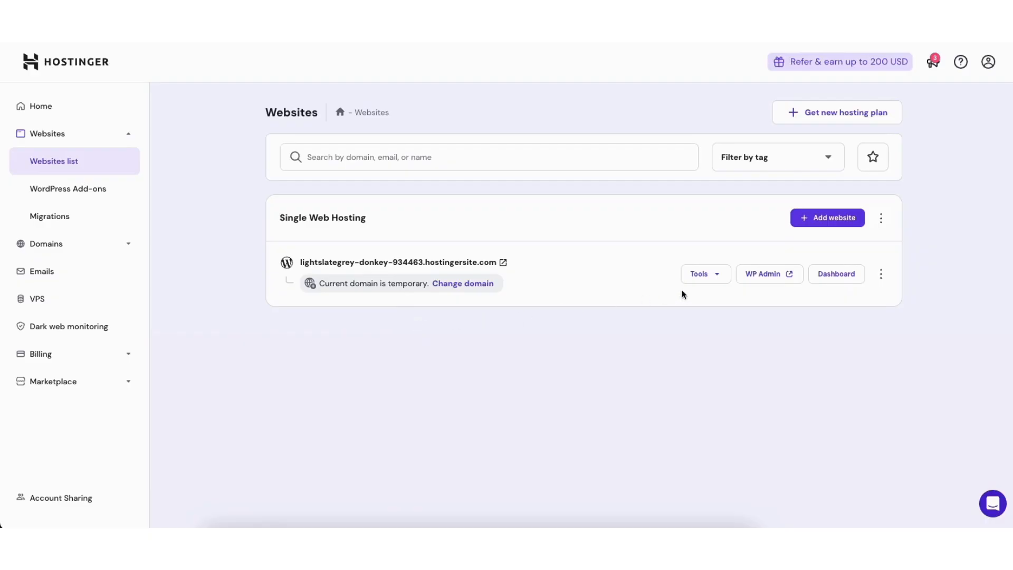
{"action": "left_click", "coordinate": [706, 276]}
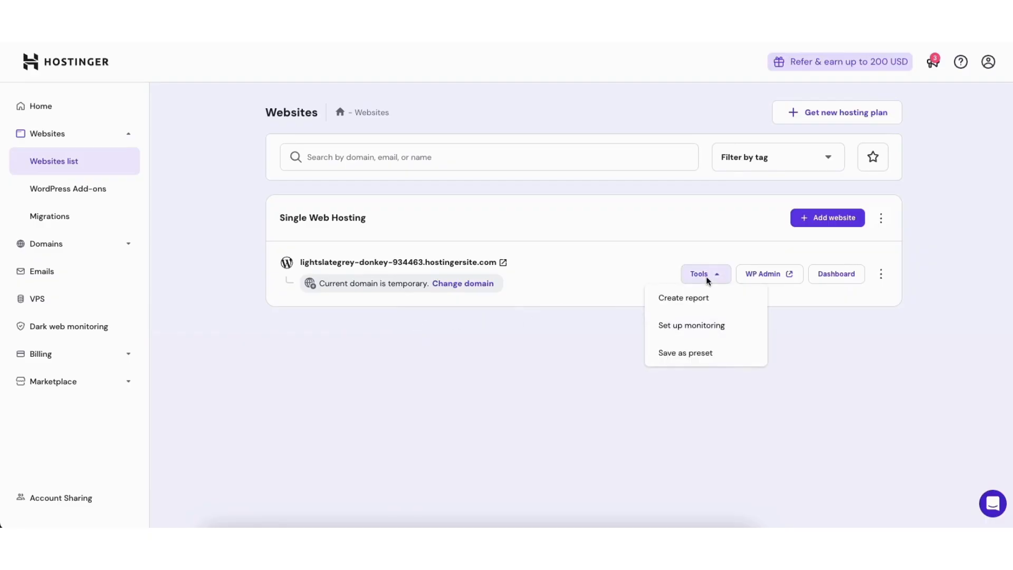
{"action": "left_click", "coordinate": [708, 279]}
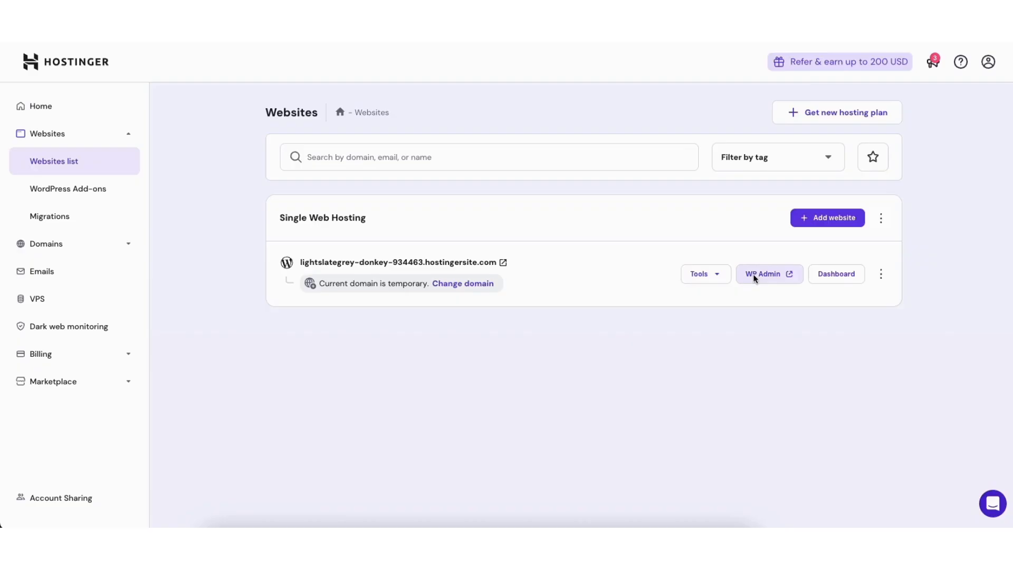
{"action": "left_click", "coordinate": [821, 278]}
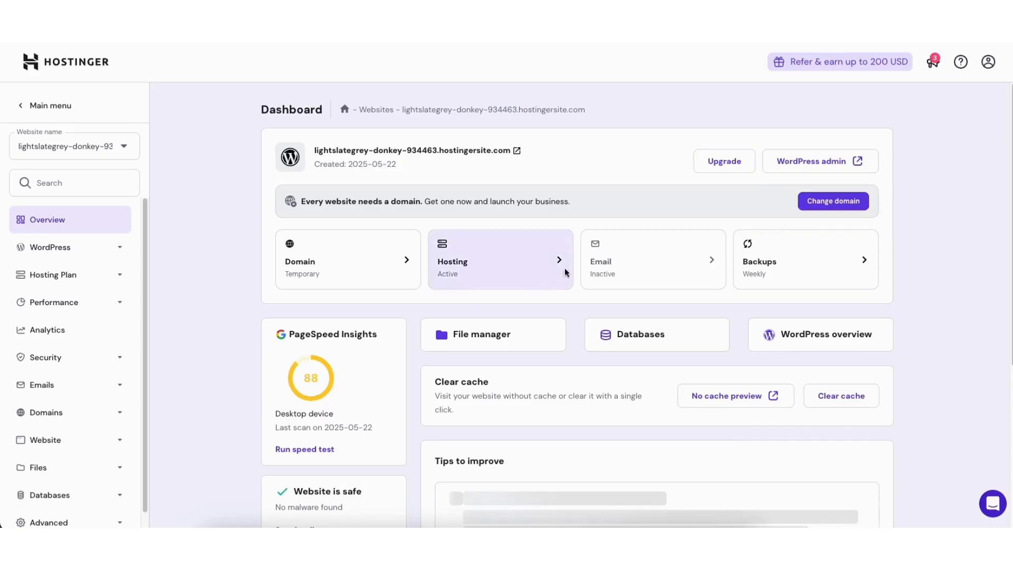
{"action": "left_click", "coordinate": [787, 165]}
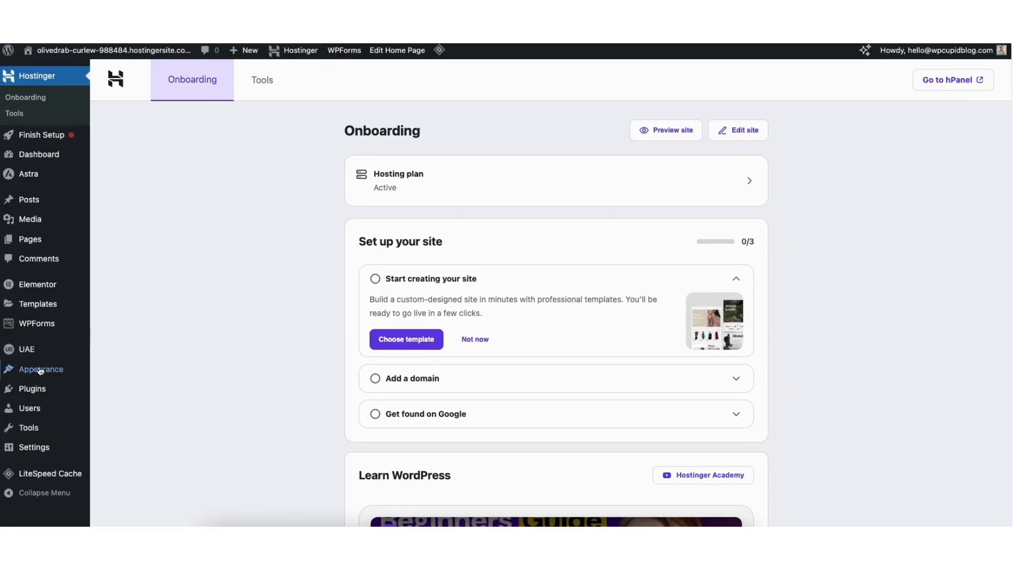
Step: Deactivate the Hostinger Easy Onboarding plugin in the installed plugins
{"action": "mouse_move", "coordinate": [31, 391]}
{"action": "left_click", "coordinate": [31, 391]}
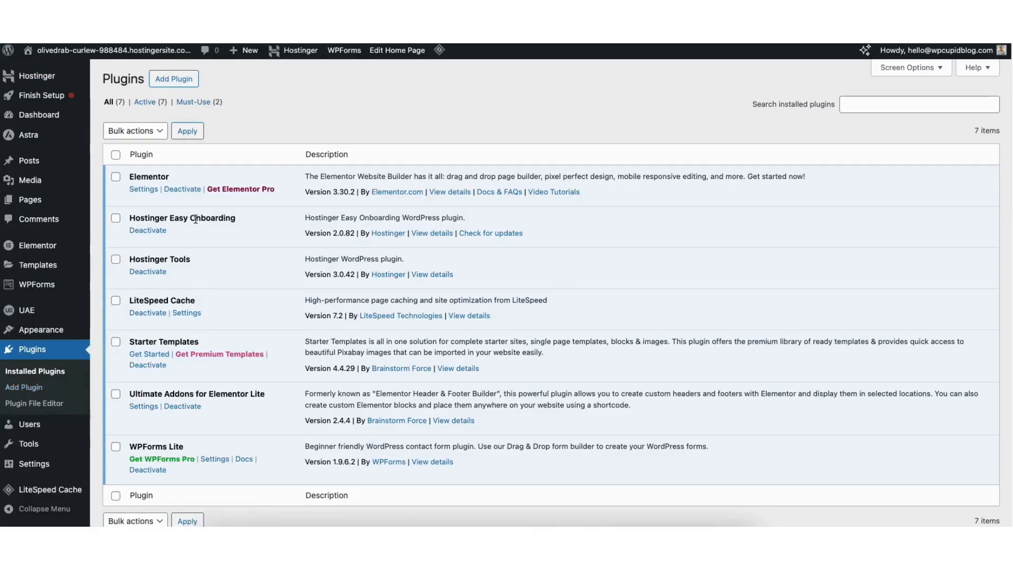
{"action": "left_click", "coordinate": [146, 232]}
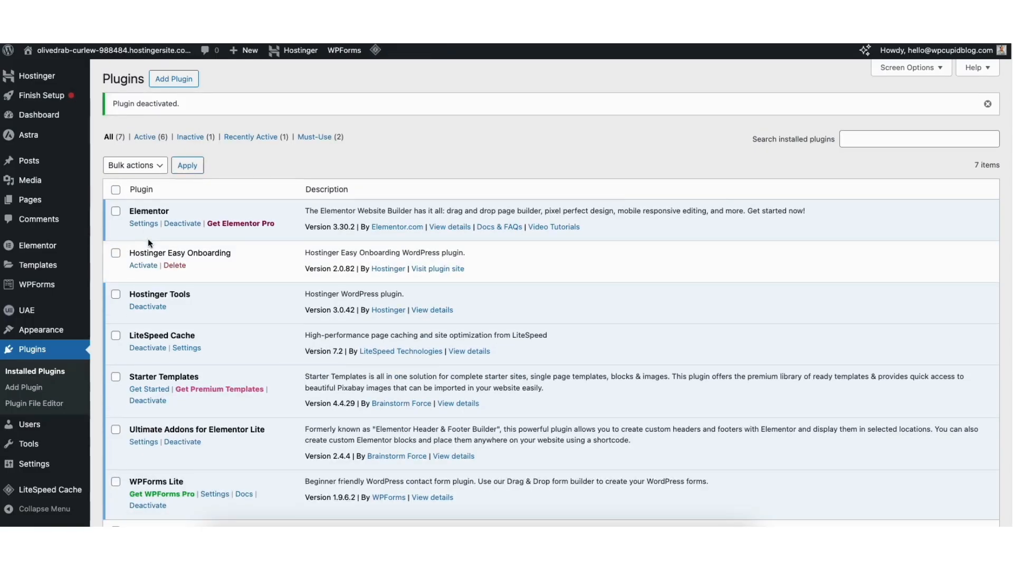
Step: Open the Add Themes page from the installed themes and browse the popular themes and the Elementor starter templates
{"action": "mouse_move", "coordinate": [60, 331]}
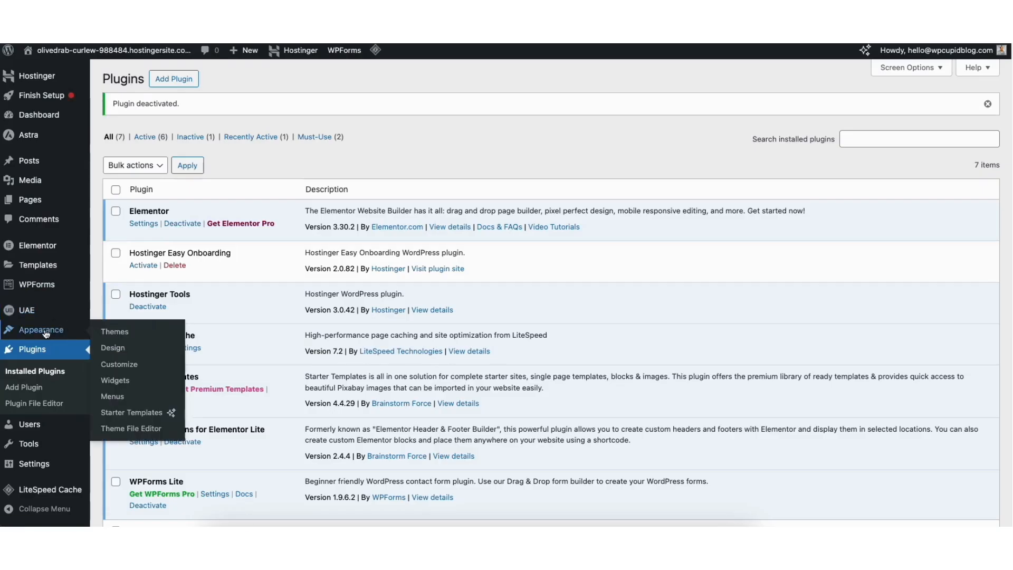
{"action": "left_click", "coordinate": [117, 338]}
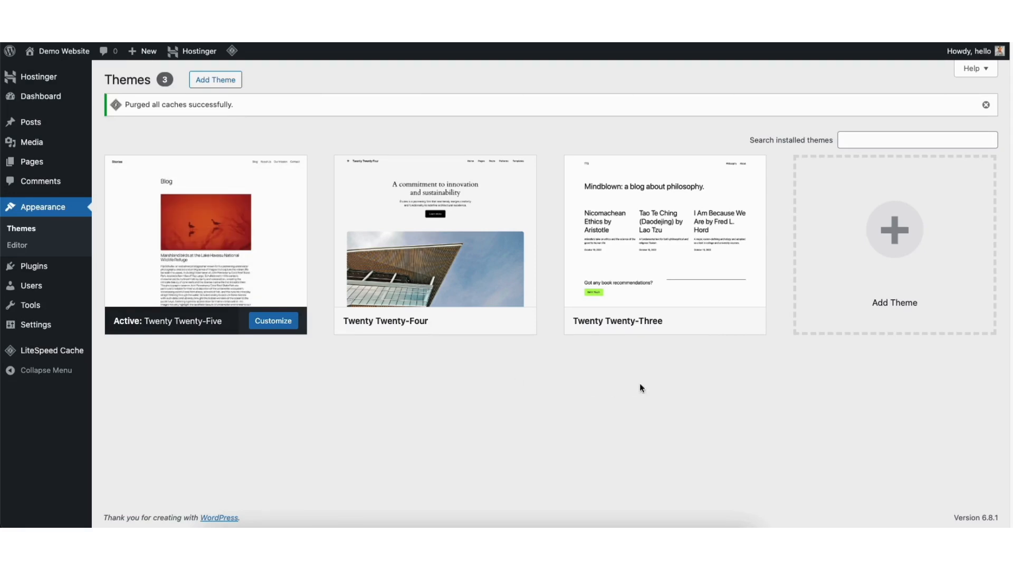
{"action": "left_click", "coordinate": [872, 263]}
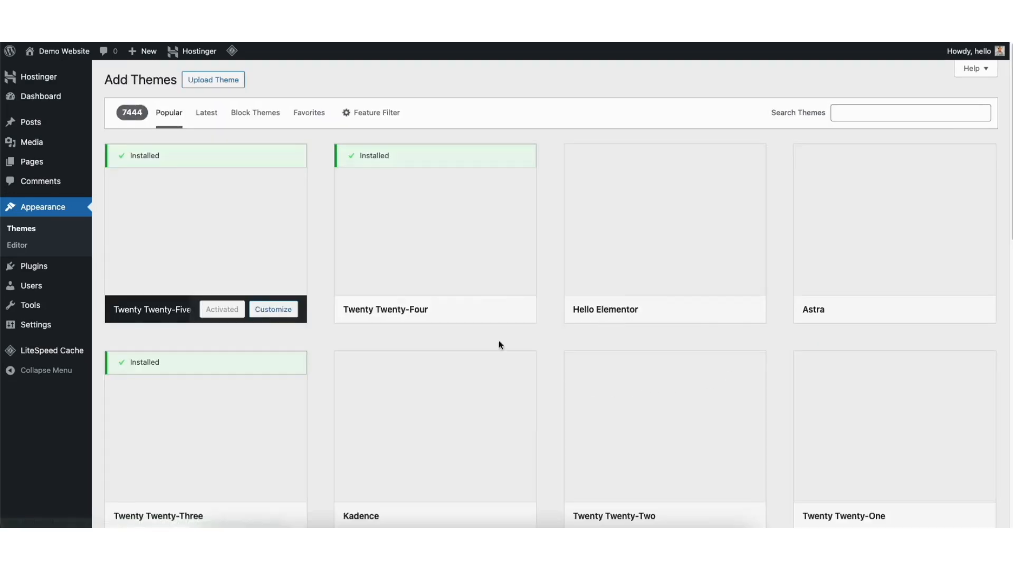
{"action": "scroll", "coordinate": [551, 293], "scroll_direction": "down", "scroll_amount": 3}
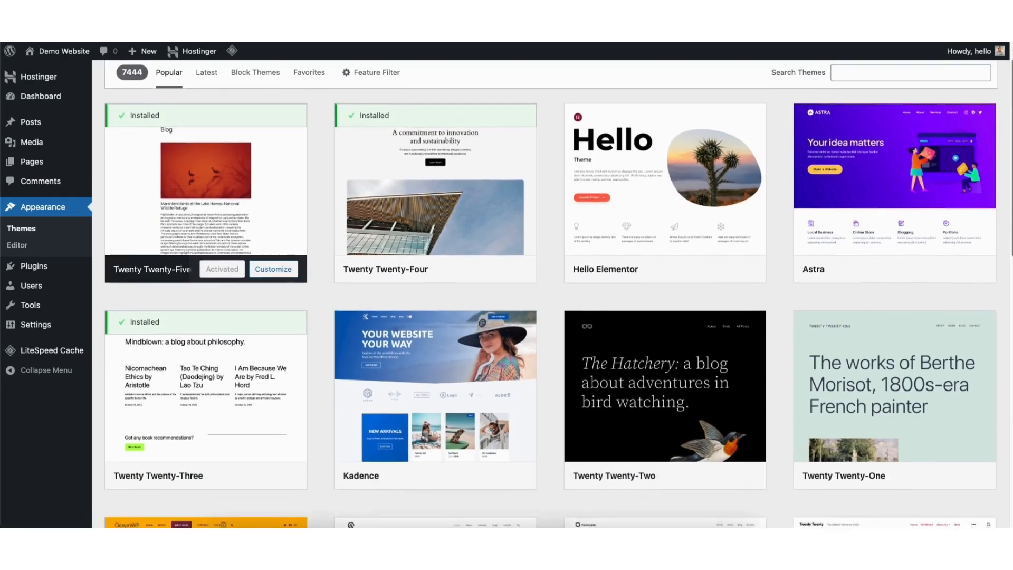
{"action": "scroll", "coordinate": [552, 292], "scroll_direction": "down", "scroll_amount": 7}
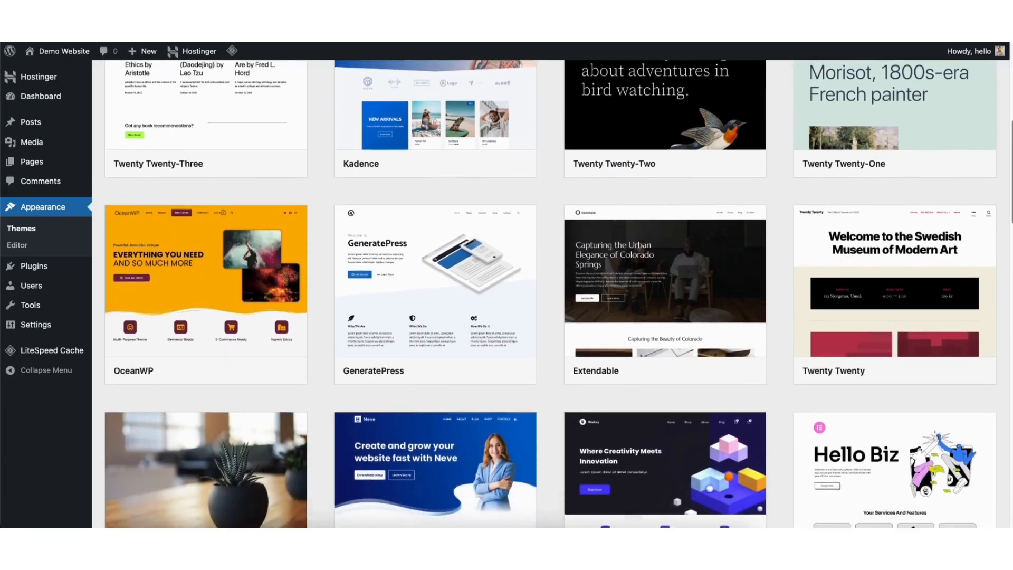
{"action": "scroll", "coordinate": [552, 293], "scroll_direction": "down", "scroll_amount": 3}
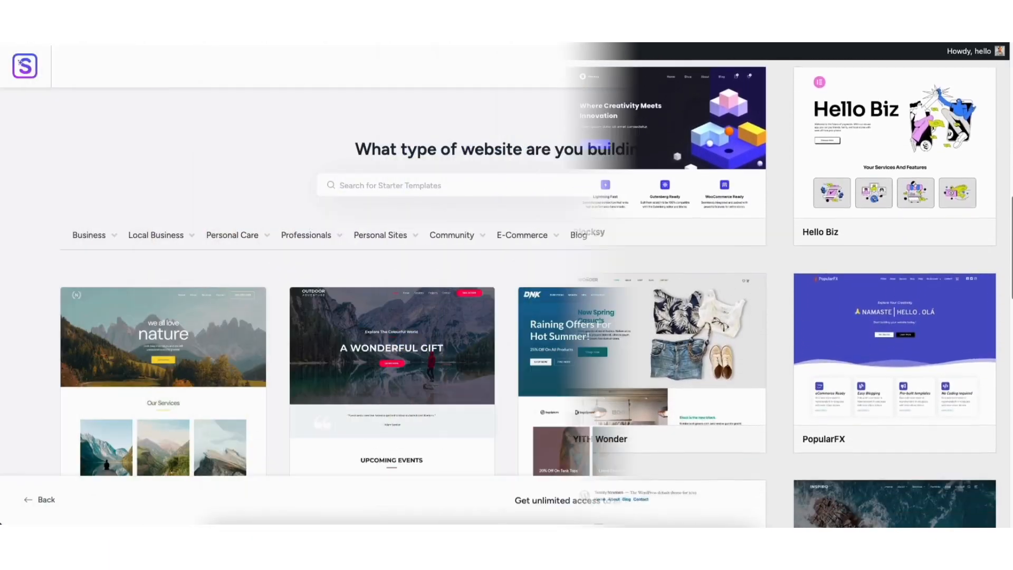
{"action": "scroll", "coordinate": [507, 280], "scroll_direction": "down", "scroll_amount": 5}
{"action": "scroll", "coordinate": [507, 280], "scroll_direction": "down", "scroll_amount": 15}
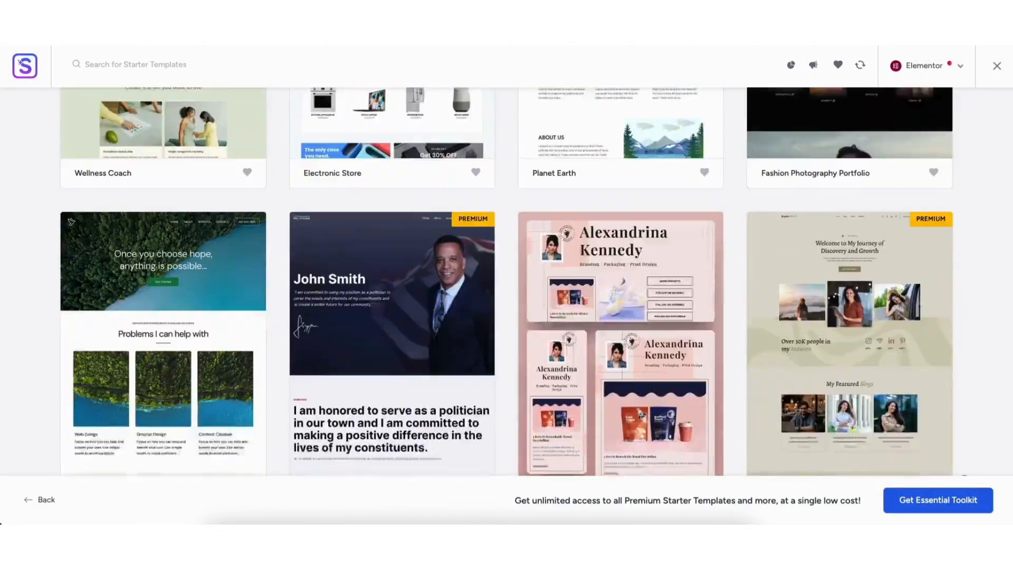
Step: Enter "wordpress t" as the hero info card's title and place a Text Editor widget on the page
{"action": "type", "text": "wordpress t"}
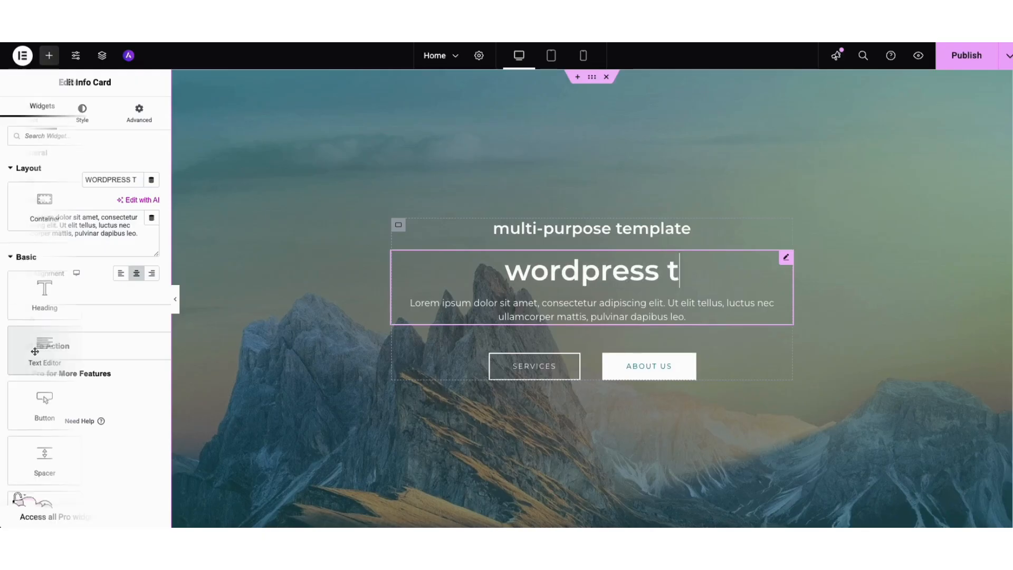
{"action": "left_click_drag", "start_coordinate": [44, 349], "coordinate": [310, 223]}
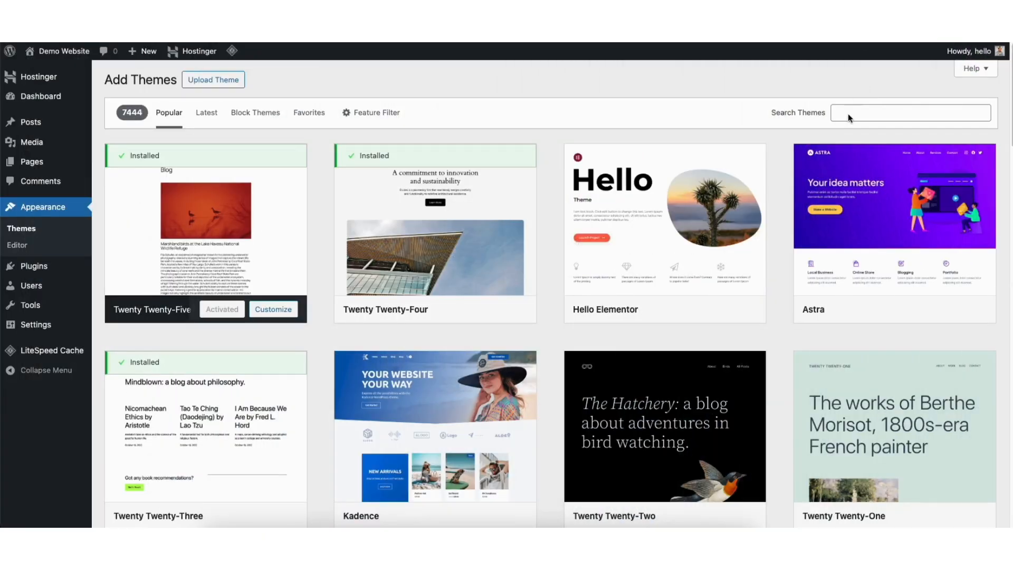
Step: Search the themes for "astra", and install and activate the Astra theme
{"action": "left_click", "coordinate": [848, 113]}
{"action": "type", "text": "astra"}
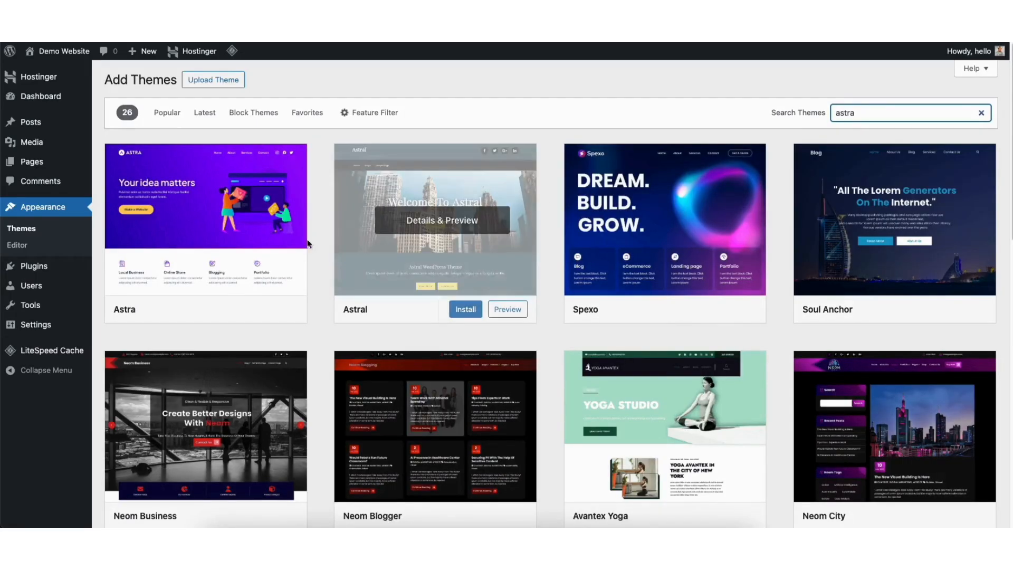
{"action": "left_click", "coordinate": [235, 309]}
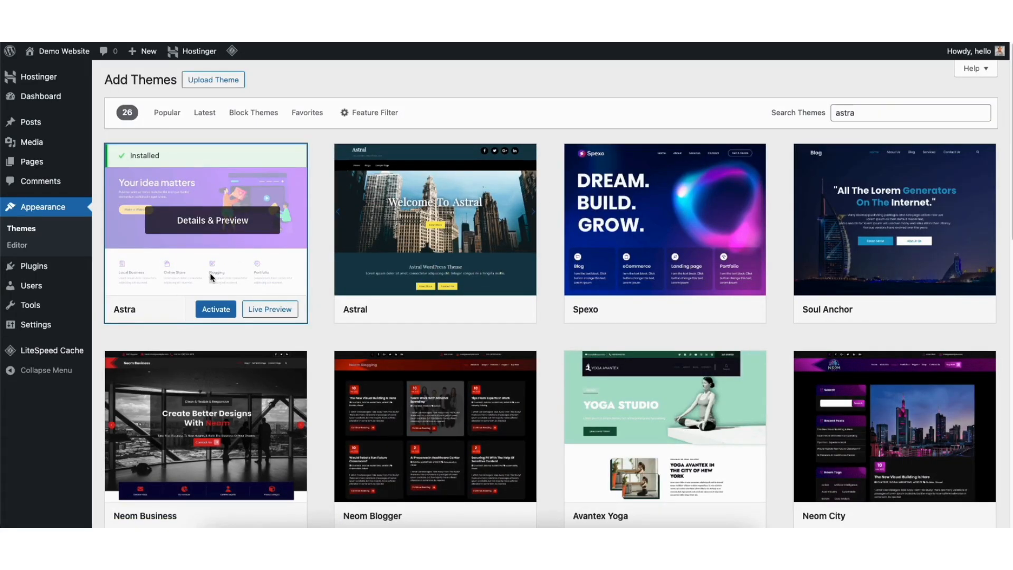
{"action": "left_click", "coordinate": [212, 313]}
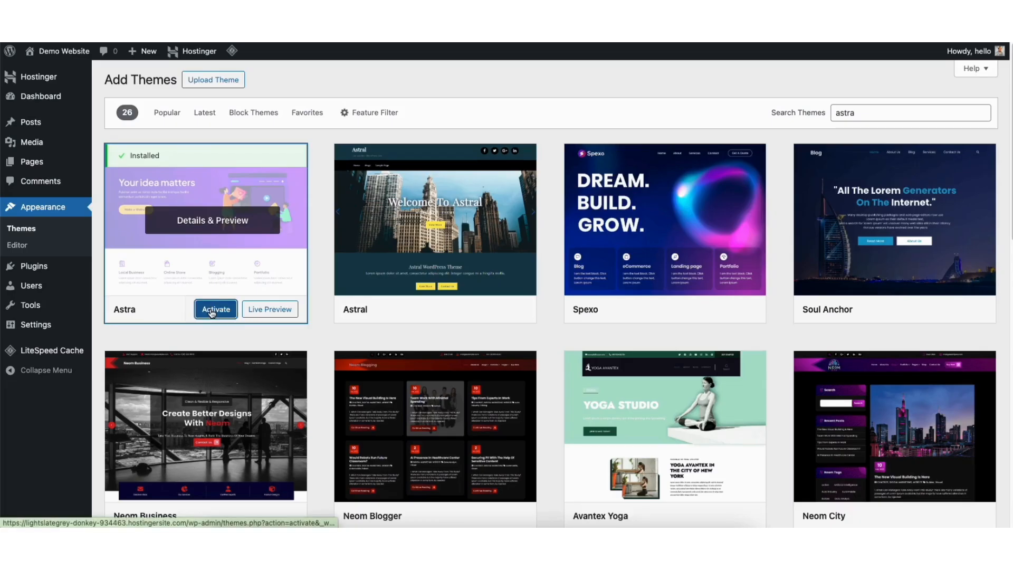
{"action": "left_click", "coordinate": [211, 311]}
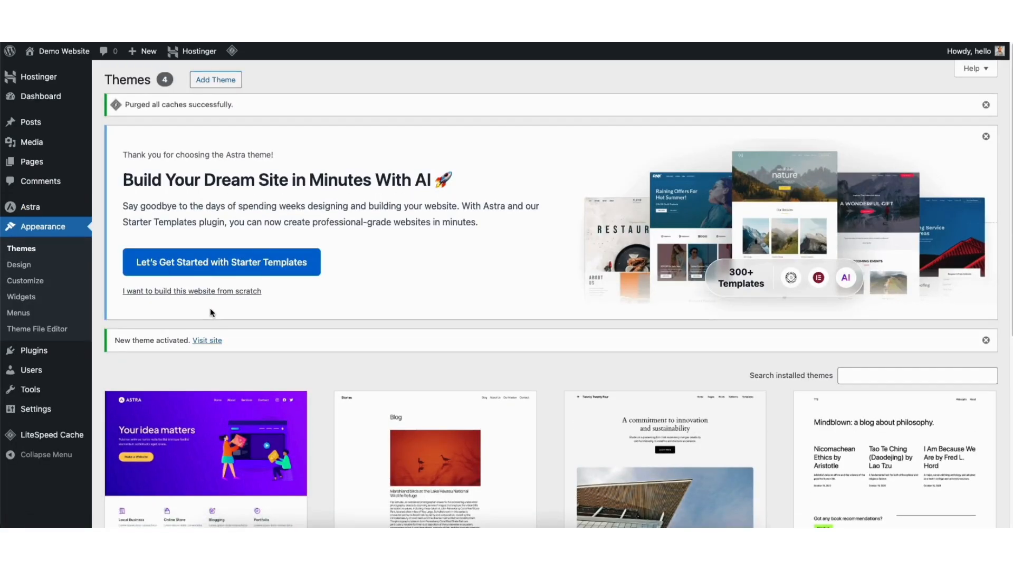
Step: Search the plugin directory for "starter templates", and install and activate the Starter Templates plugin
{"action": "mouse_move", "coordinate": [52, 356]}
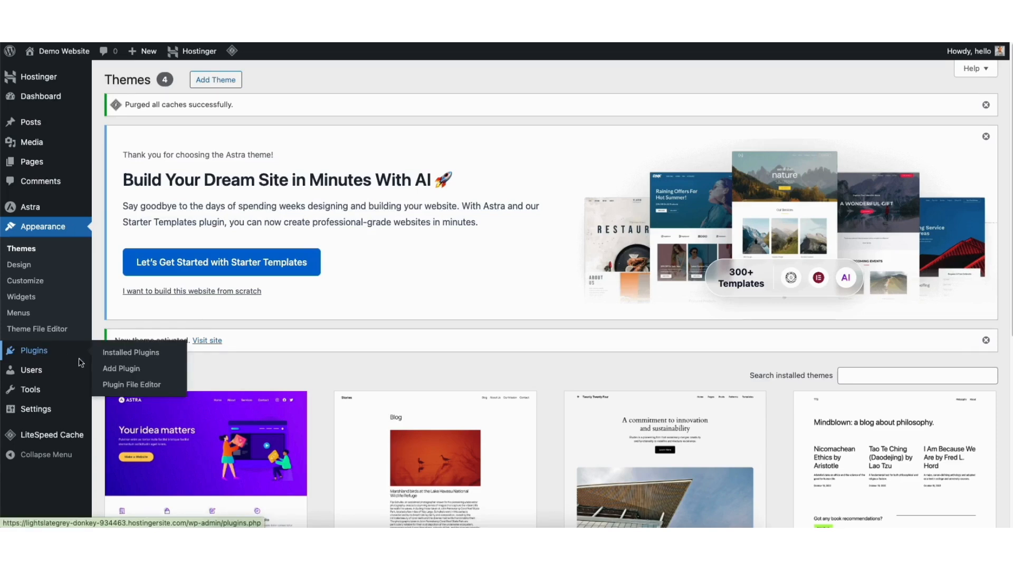
{"action": "left_click", "coordinate": [120, 369]}
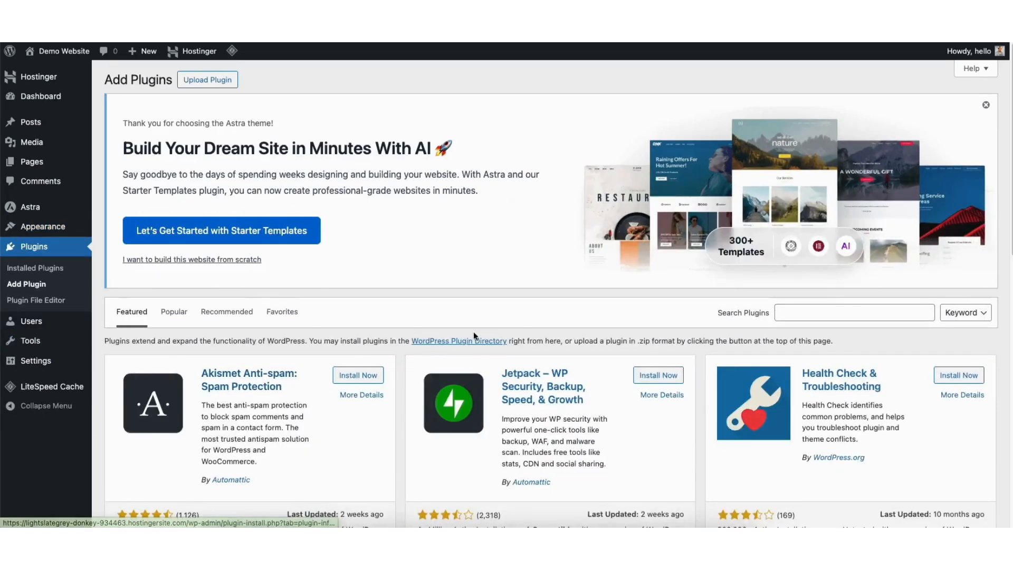
{"action": "left_click", "coordinate": [805, 311]}
{"action": "type", "text": "sta"}
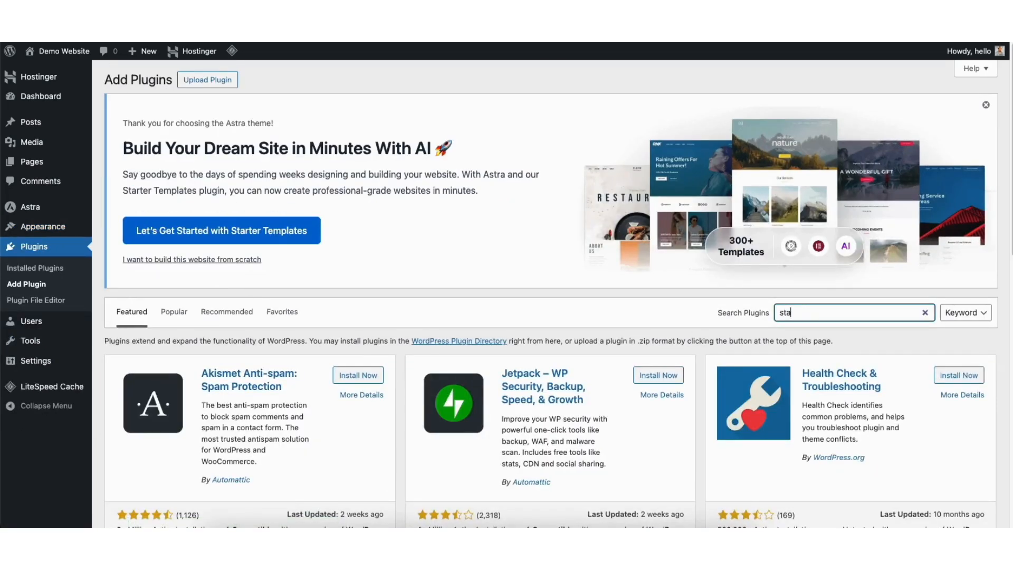
{"action": "type", "text": "rter templates"}
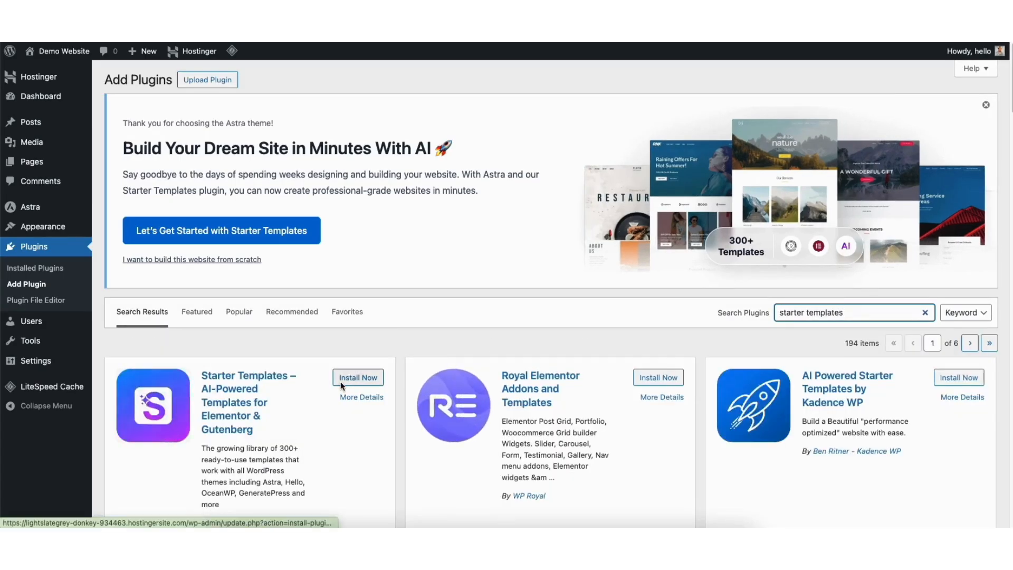
{"action": "left_click", "coordinate": [342, 380]}
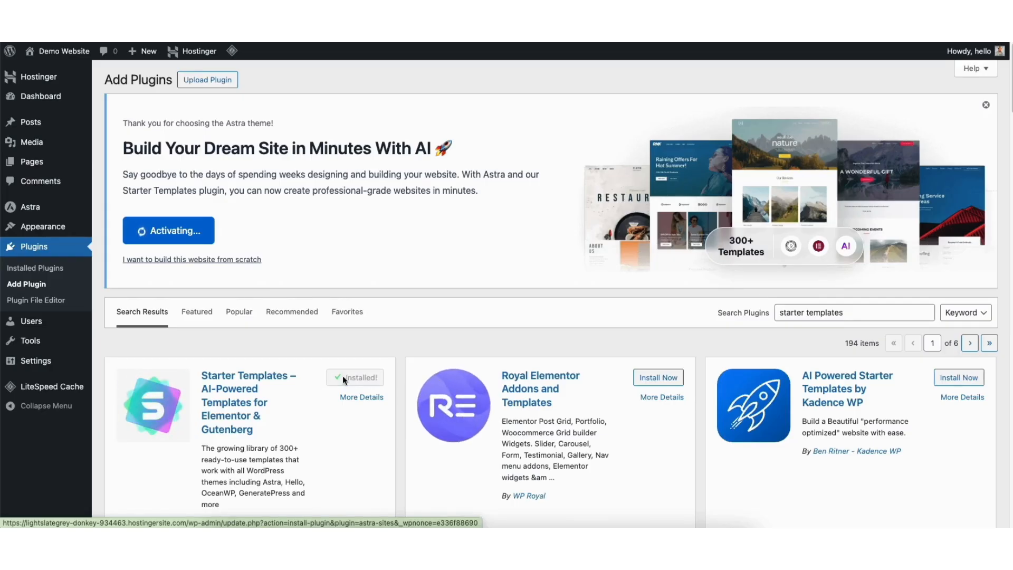
{"action": "left_click", "coordinate": [359, 379]}
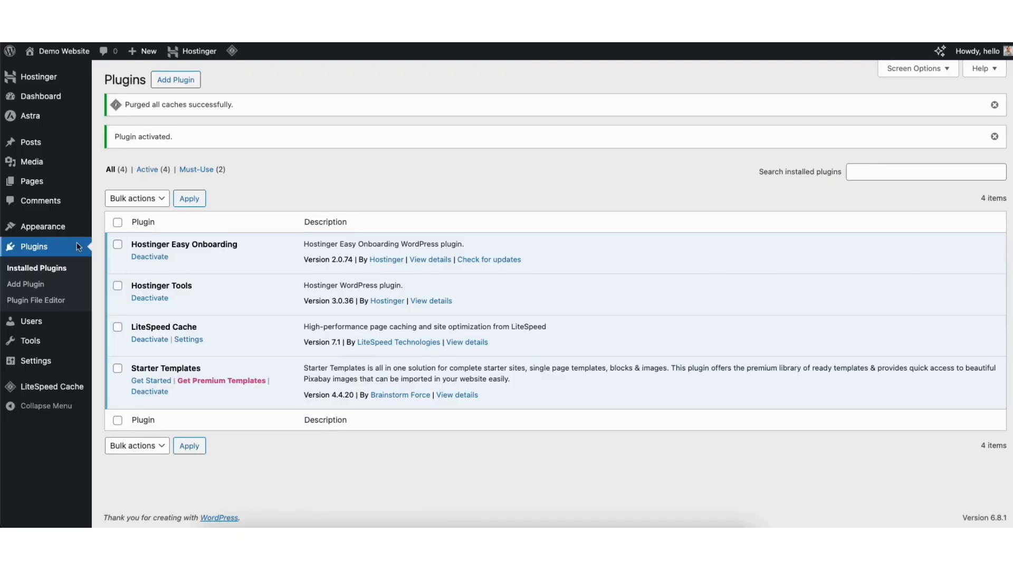
Step: Open the Starter Templates library, choose Elementor as the page builder and browse the templates
{"action": "mouse_move", "coordinate": [40, 229]}
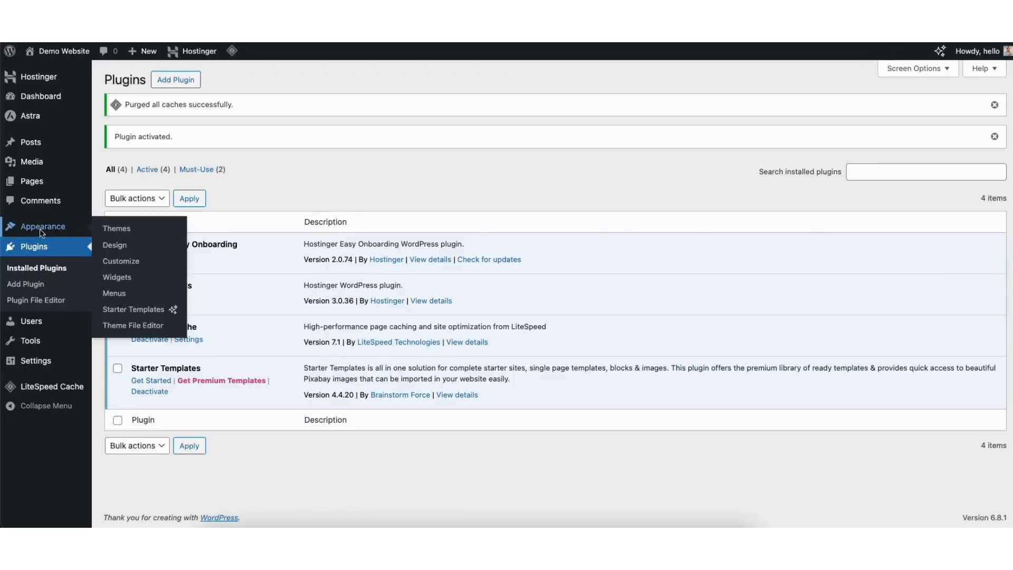
{"action": "left_click", "coordinate": [134, 310]}
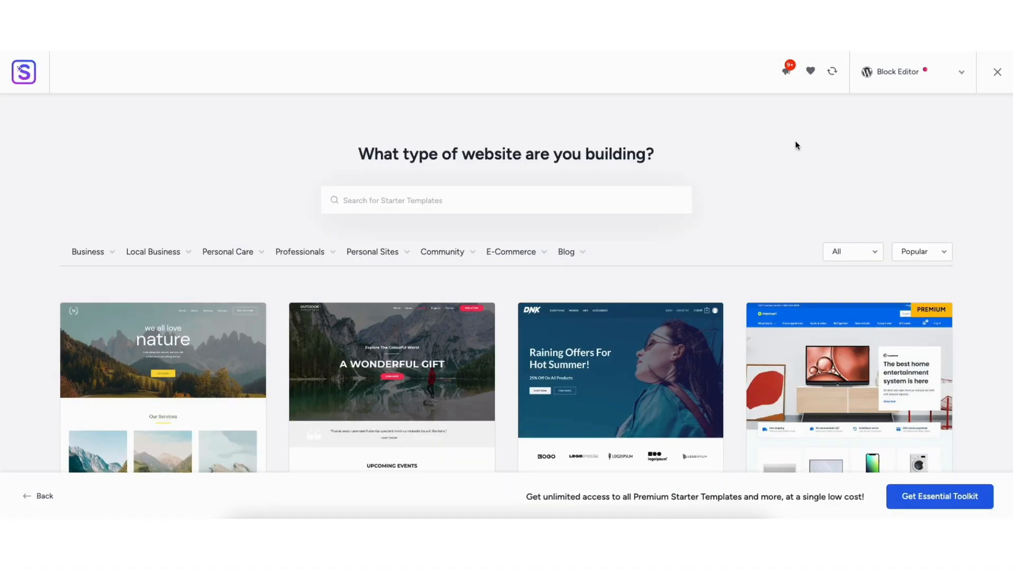
{"action": "left_click", "coordinate": [894, 75]}
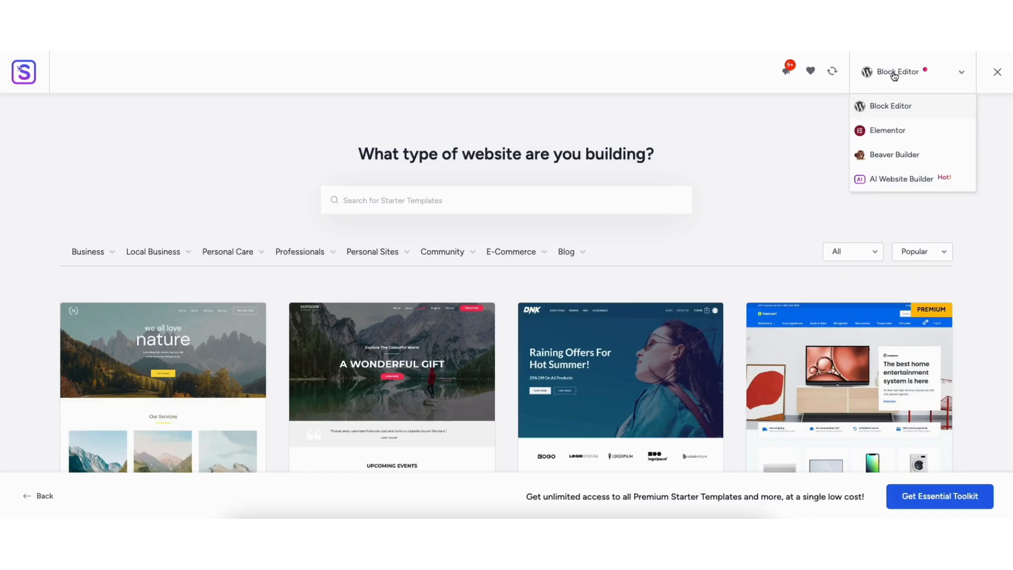
{"action": "left_click", "coordinate": [878, 130]}
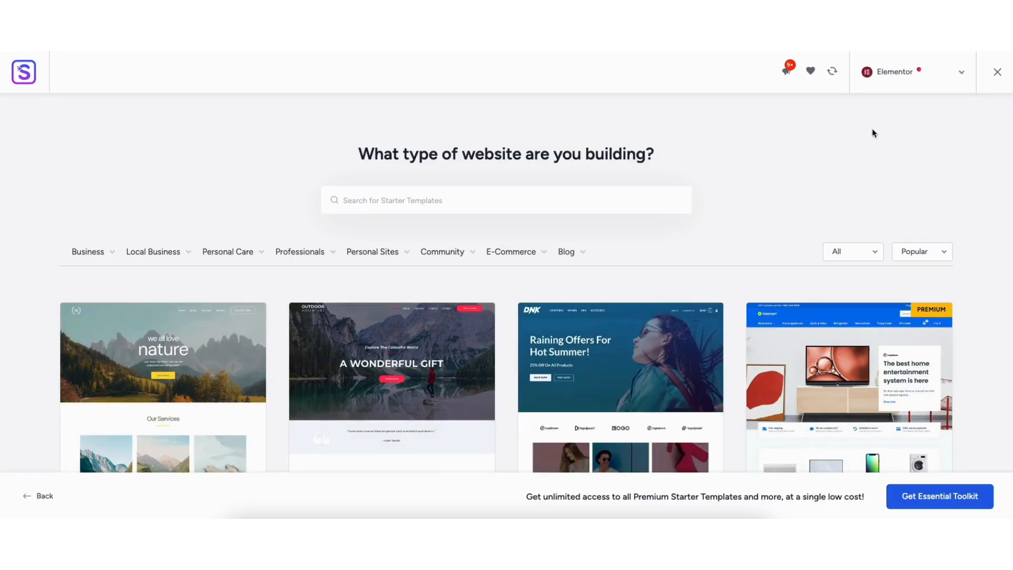
{"action": "scroll", "coordinate": [507, 295], "scroll_direction": "down", "scroll_amount": 8}
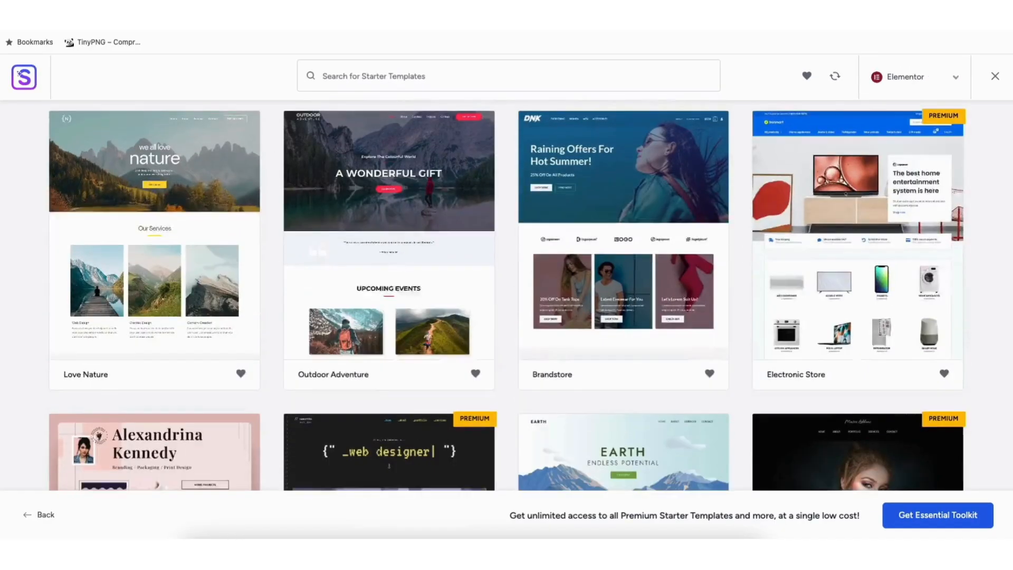
Step: Browse the starter templates and look through the Business and Personal Care template categories
{"action": "scroll", "coordinate": [507, 295], "scroll_direction": "down", "scroll_amount": 11}
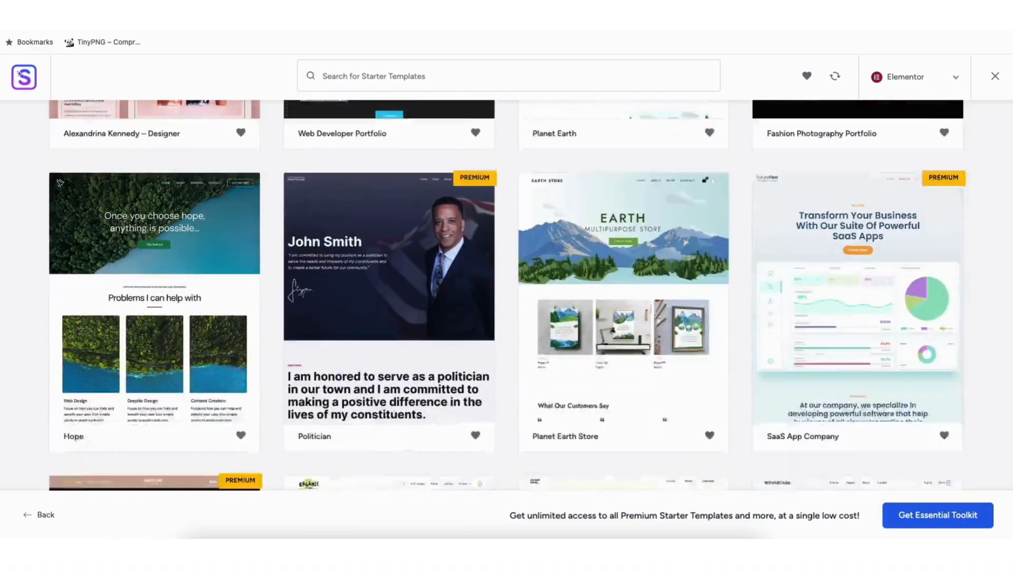
{"action": "scroll", "coordinate": [507, 295], "scroll_direction": "down", "scroll_amount": 5}
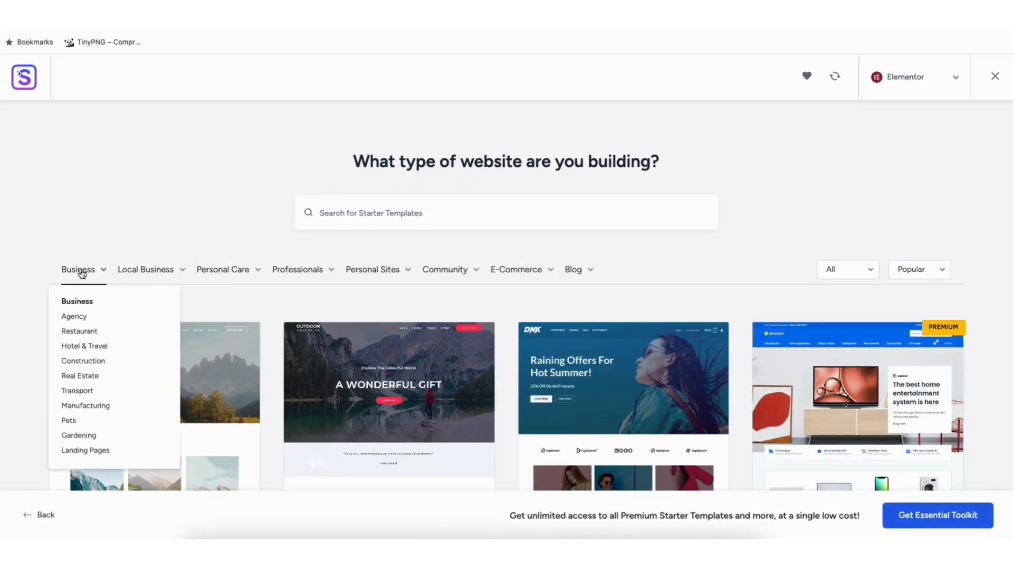
{"action": "mouse_move", "coordinate": [131, 257]}
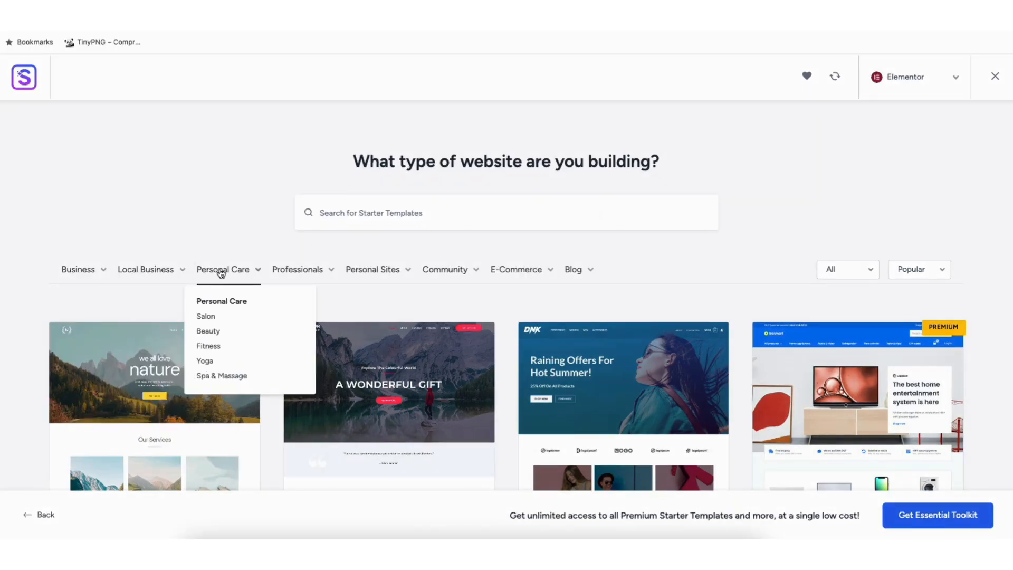
{"action": "mouse_move", "coordinate": [350, 274]}
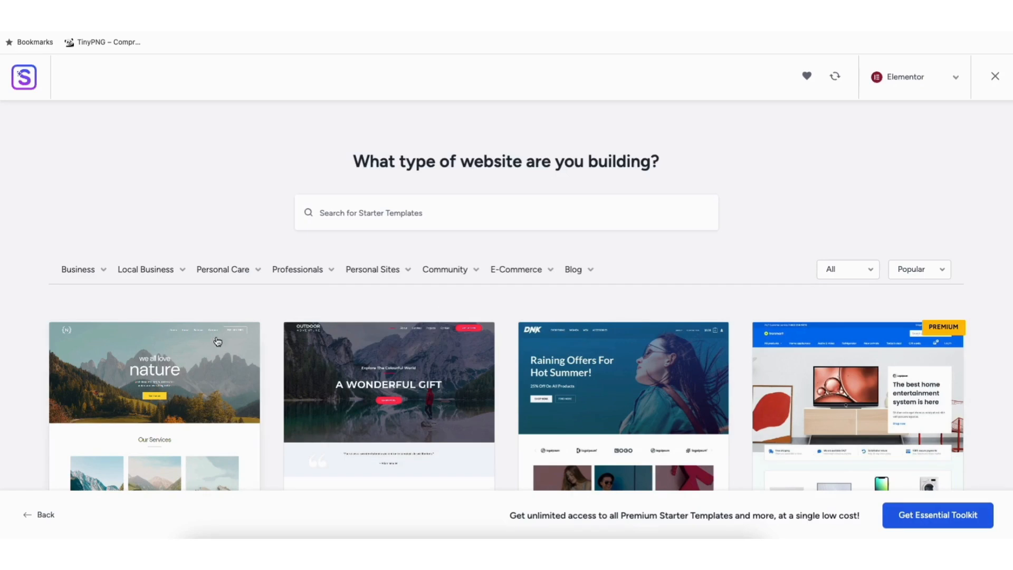
Step: Preview the Love Nature template through its services and testimonial sections, and close the preview
{"action": "left_click", "coordinate": [148, 388]}
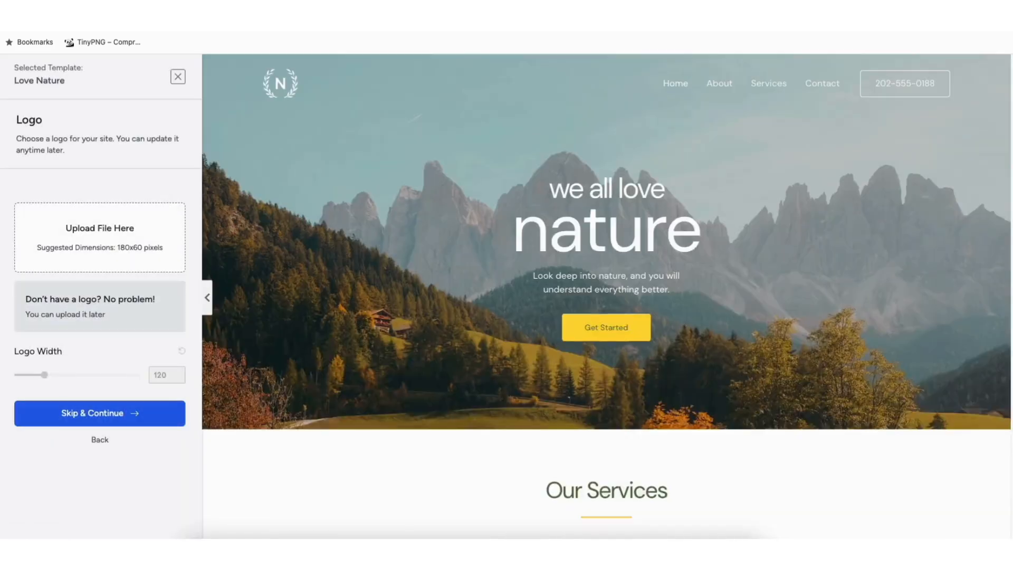
{"action": "scroll", "coordinate": [606, 296], "scroll_direction": "down", "scroll_amount": 8}
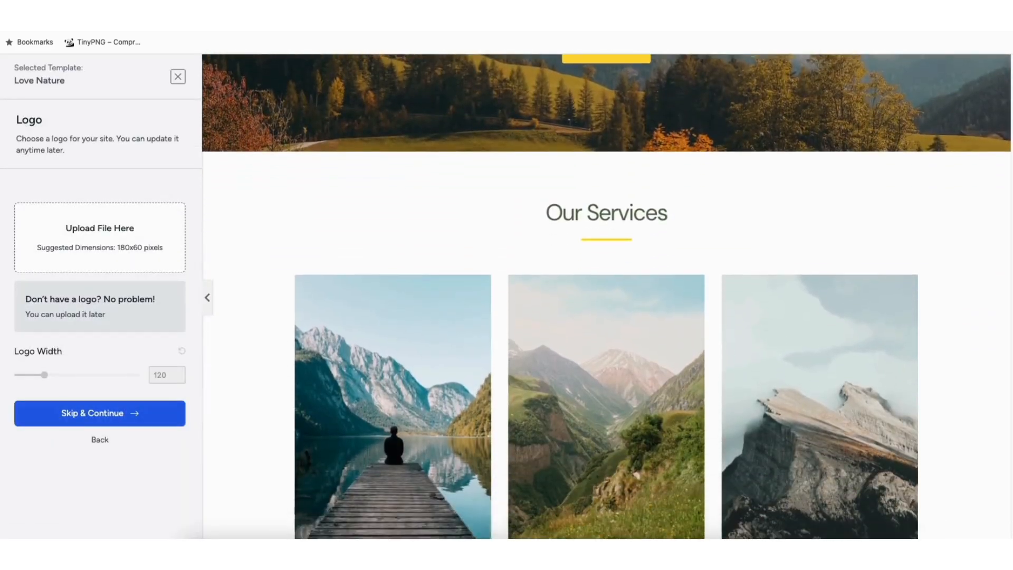
{"action": "scroll", "coordinate": [493, 156], "scroll_direction": "down", "scroll_amount": 6}
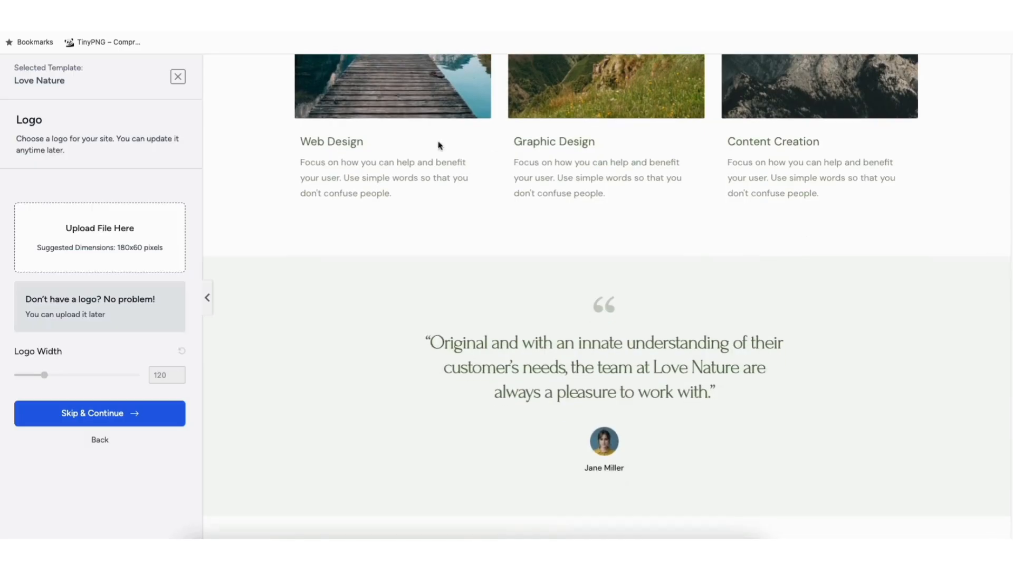
{"action": "left_click", "coordinate": [178, 77]}
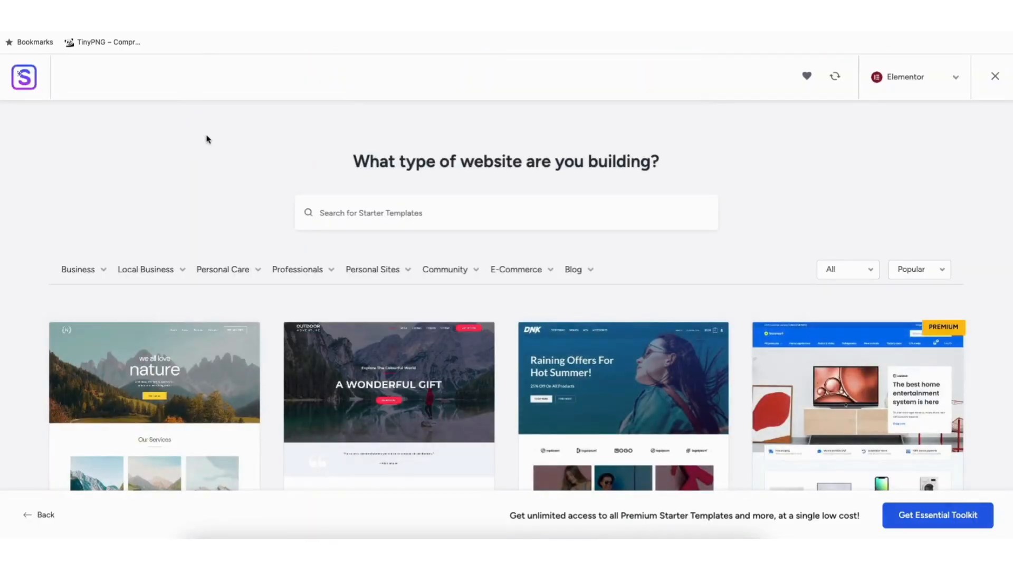
Step: Look through the range of free and premium Elementor starter templates in the library
{"action": "scroll", "coordinate": [507, 296], "scroll_direction": "down", "scroll_amount": 6}
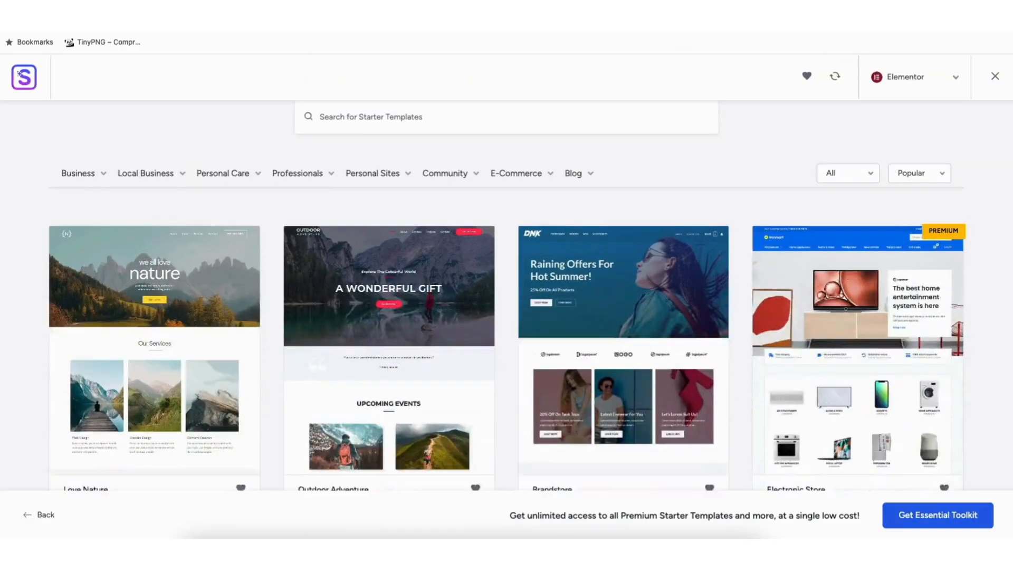
{"action": "scroll", "coordinate": [506, 295], "scroll_direction": "down", "scroll_amount": 10}
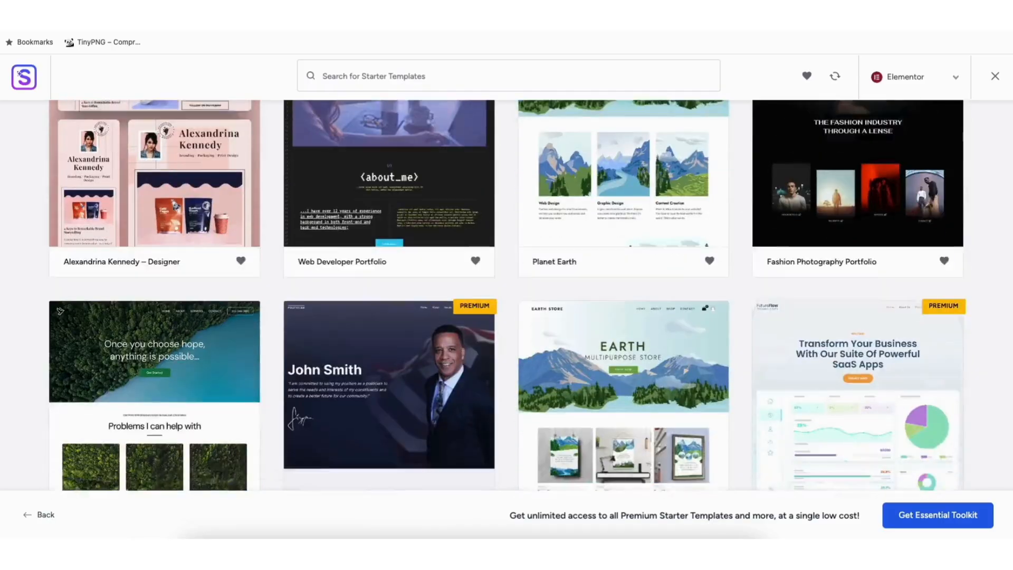
{"action": "scroll", "coordinate": [506, 295], "scroll_direction": "down", "scroll_amount": 6}
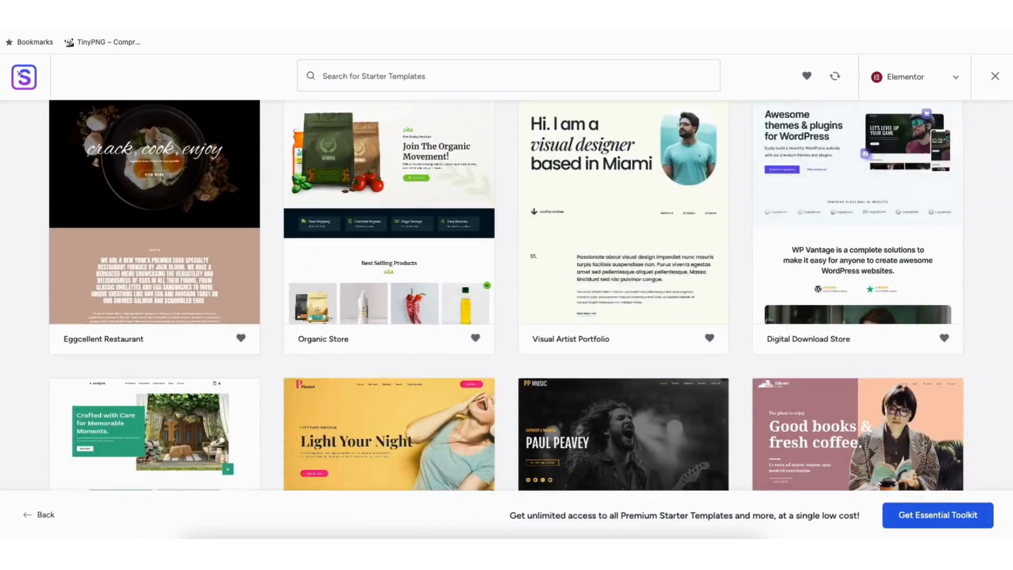
{"action": "scroll", "coordinate": [507, 296], "scroll_direction": "down", "scroll_amount": 12}
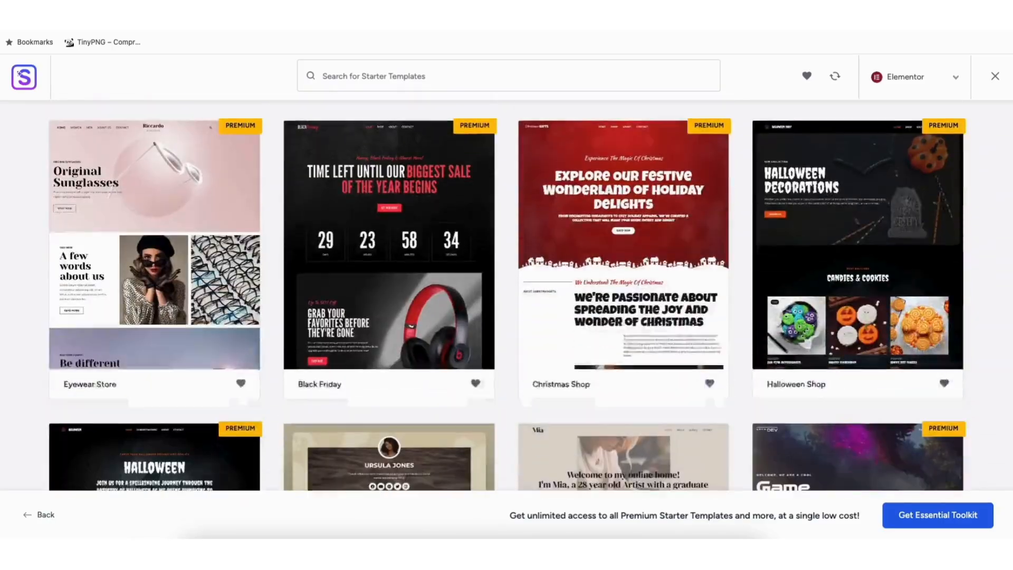
{"action": "scroll", "coordinate": [507, 295], "scroll_direction": "down", "scroll_amount": 7}
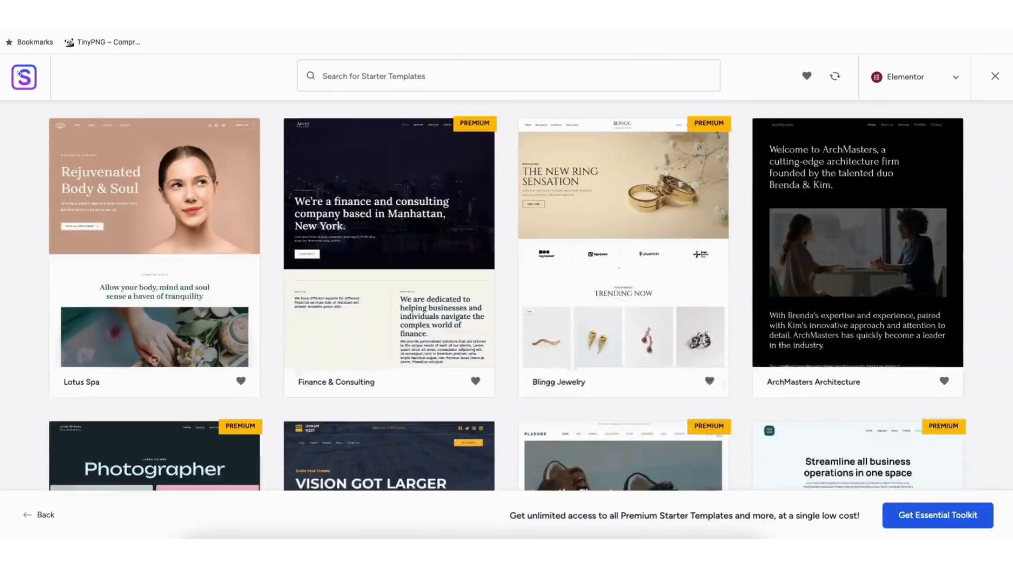
{"action": "scroll", "coordinate": [507, 295], "scroll_direction": "down", "scroll_amount": 6}
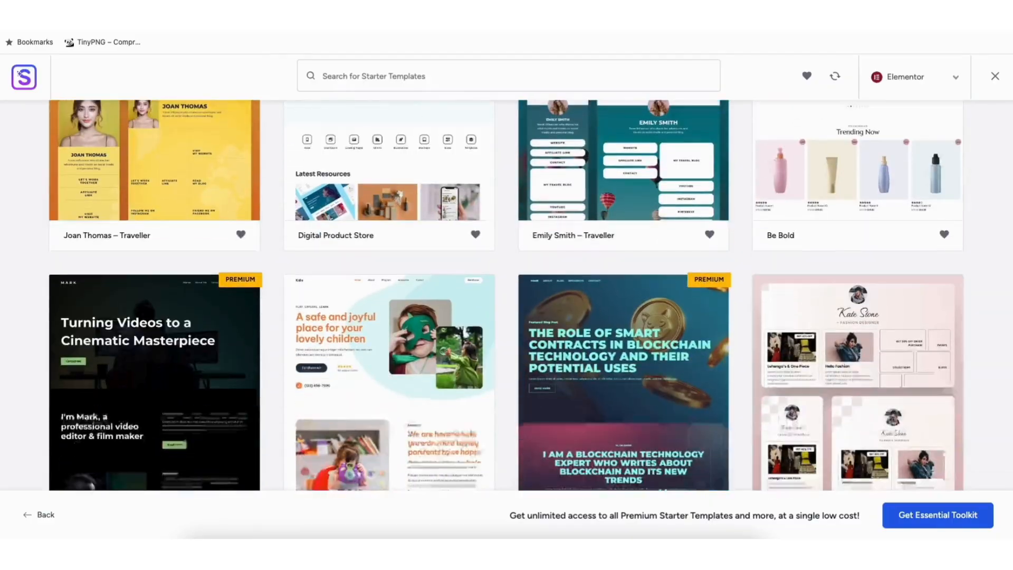
{"action": "scroll", "coordinate": [506, 295], "scroll_direction": "down", "scroll_amount": 6}
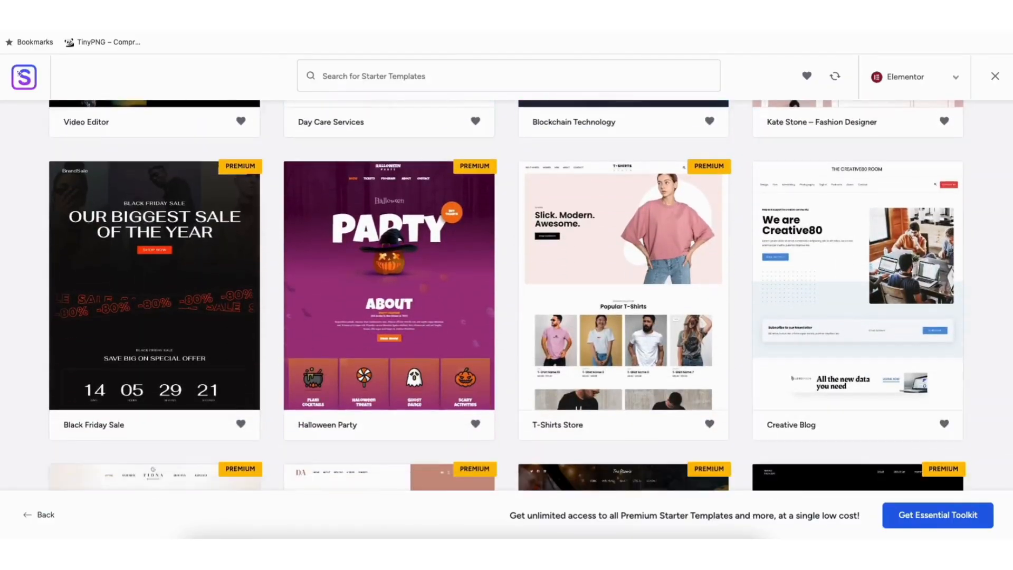
{"action": "scroll", "coordinate": [507, 296], "scroll_direction": "down", "scroll_amount": 6}
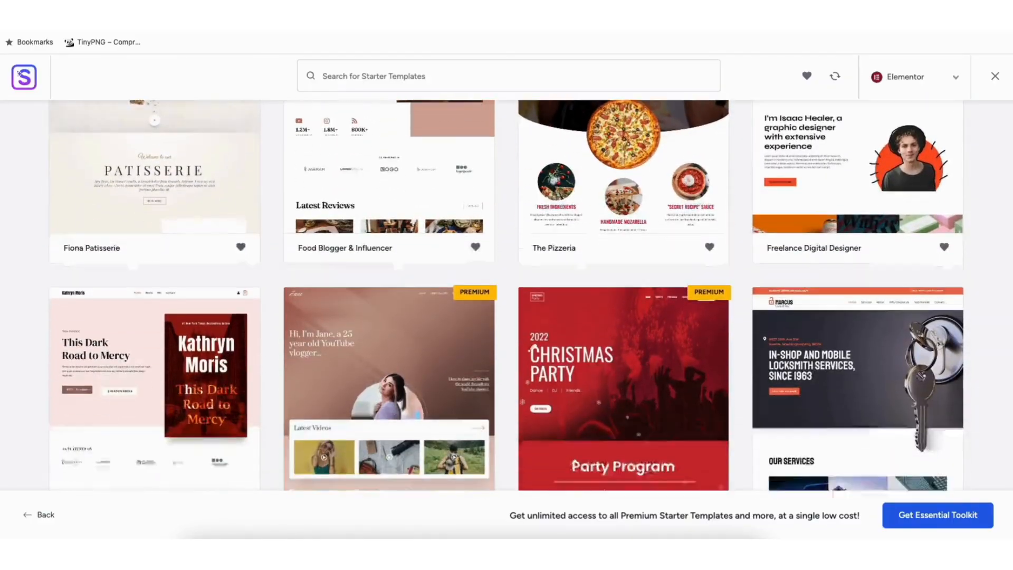
{"action": "scroll", "coordinate": [507, 295], "scroll_direction": "down", "scroll_amount": 2}
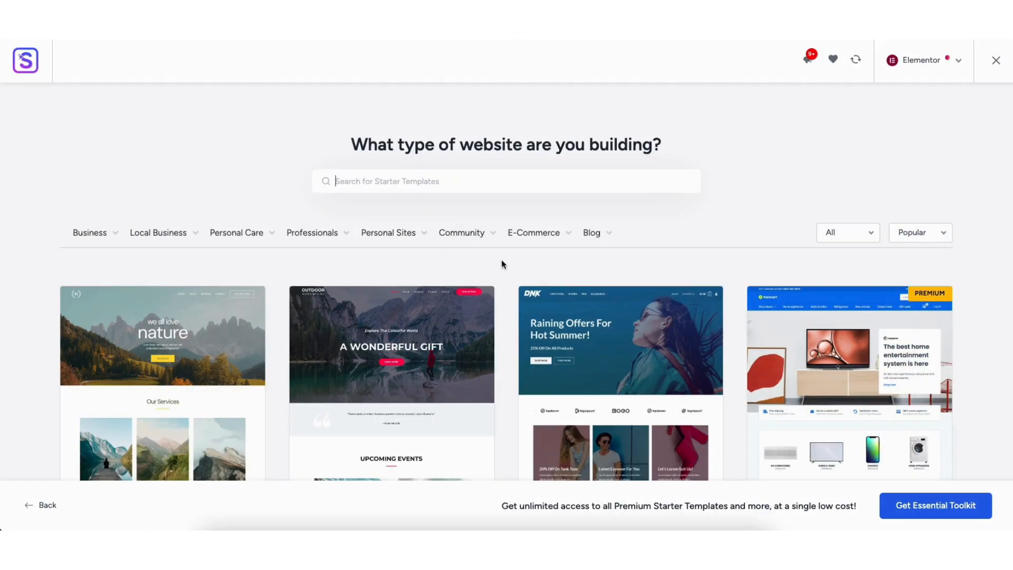
Step: Search the starter templates for "mountain" and choose the Mountain template
{"action": "left_click", "coordinate": [349, 180]}
{"action": "type", "text": "mountain"}
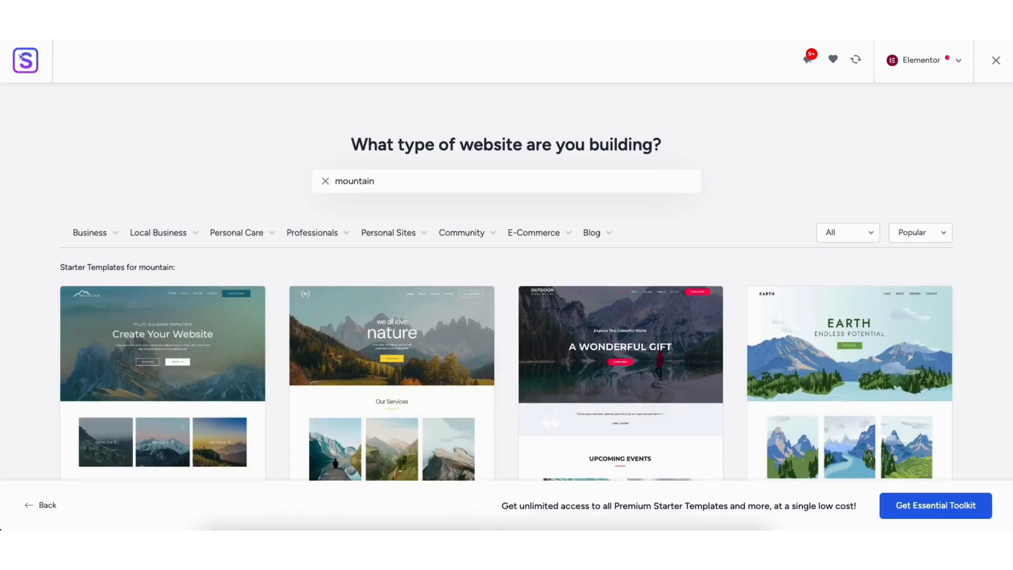
{"action": "scroll", "coordinate": [964, 191], "scroll_direction": "down", "scroll_amount": 3}
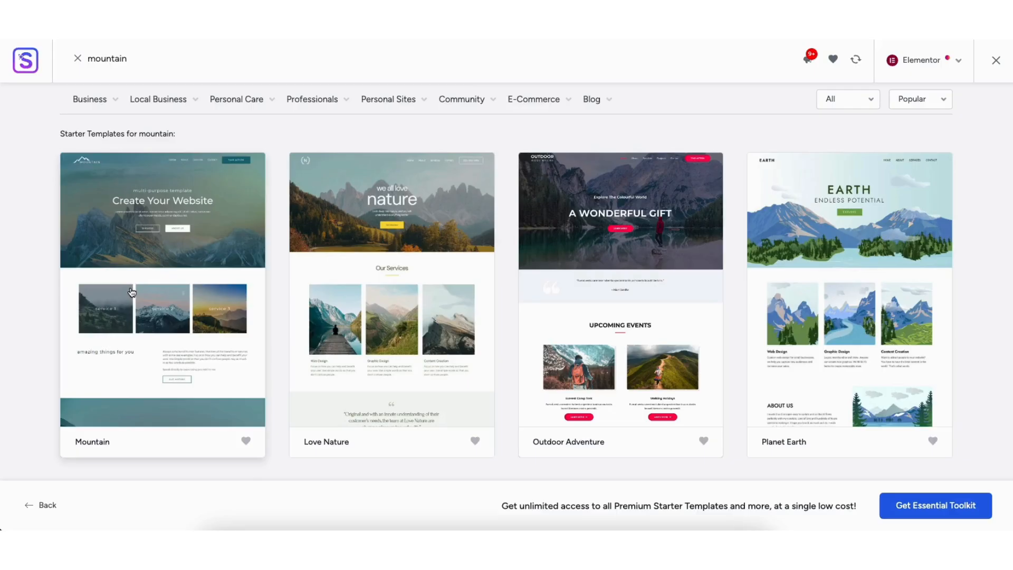
{"action": "left_click", "coordinate": [131, 293]}
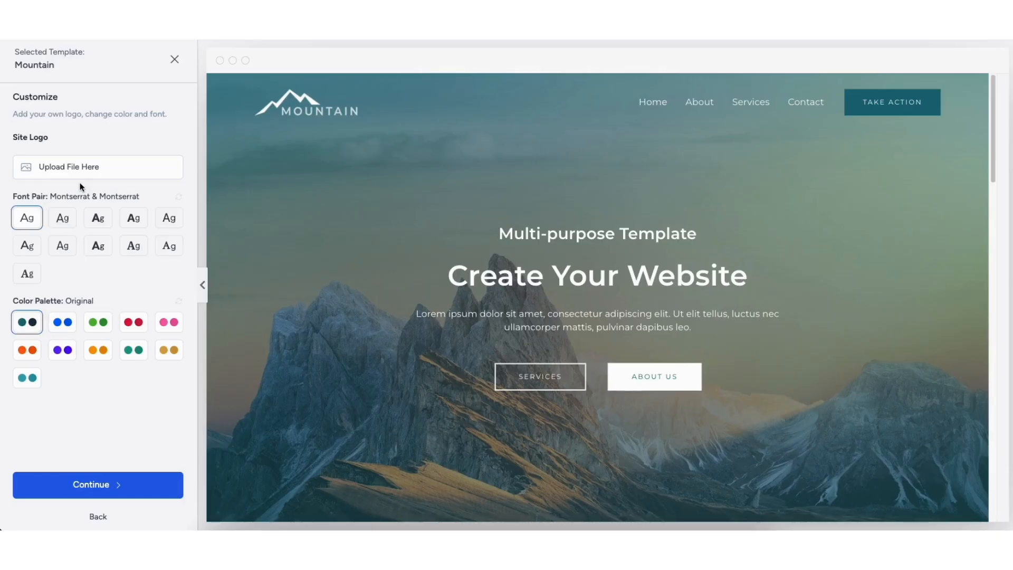
Step: Try different color palettes on the Mountain template, return to the Original palette and continue to the feature selection
{"action": "left_click", "coordinate": [62, 324]}
{"action": "left_click", "coordinate": [95, 324]}
{"action": "left_click", "coordinate": [133, 323]}
{"action": "left_click", "coordinate": [168, 323]}
{"action": "left_click", "coordinate": [167, 350]}
{"action": "left_click", "coordinate": [136, 351]}
{"action": "left_click", "coordinate": [62, 350]}
{"action": "left_click", "coordinate": [28, 350]}
{"action": "left_click", "coordinate": [29, 378]}
{"action": "left_click", "coordinate": [27, 323]}
{"action": "left_click", "coordinate": [105, 484]}
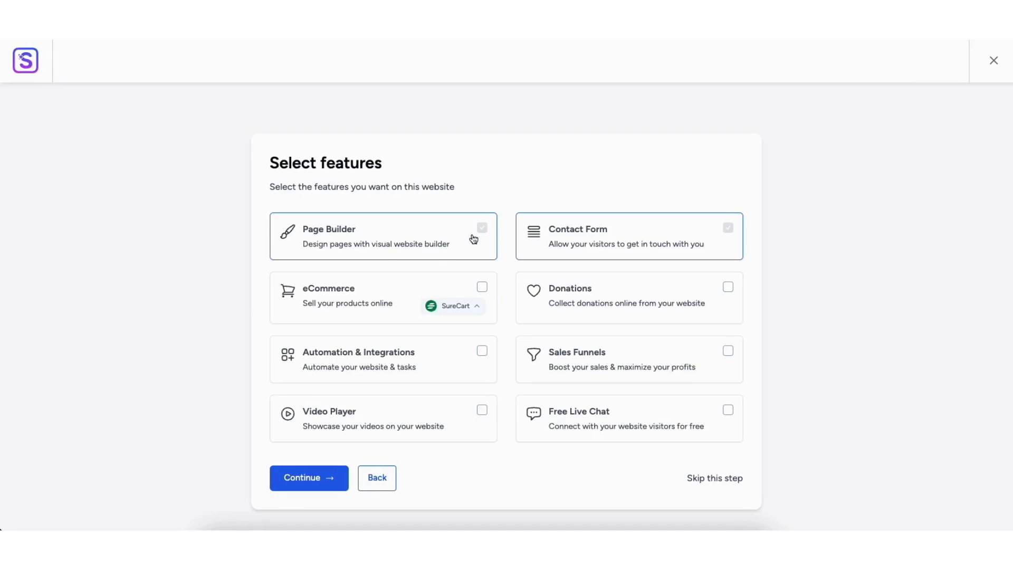
Step: Toggle the eCommerce feature on and off again, and skip the feature selection
{"action": "left_click", "coordinate": [482, 288]}
{"action": "left_click", "coordinate": [483, 288]}
{"action": "left_click", "coordinate": [704, 479]}
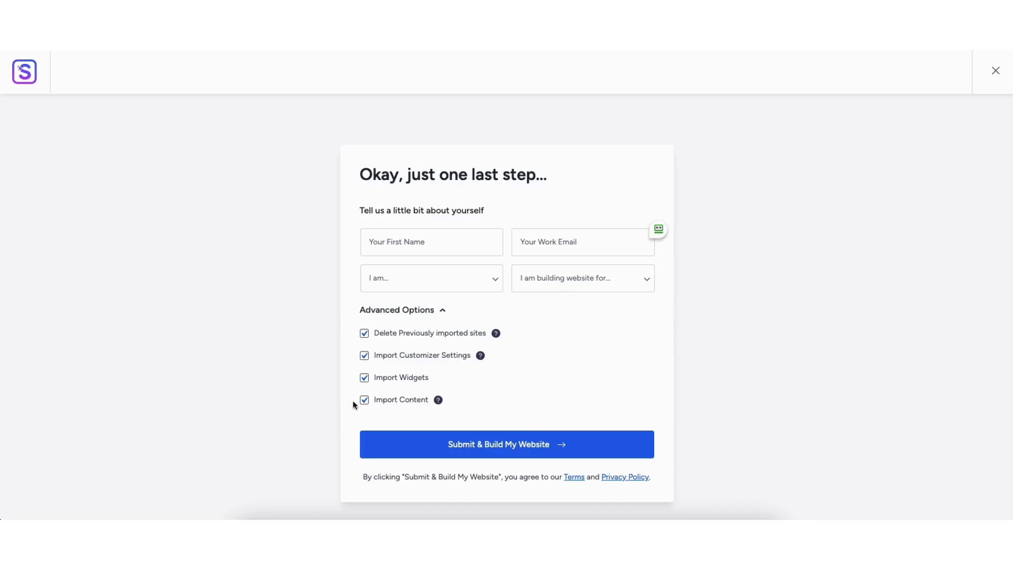
Step: Submit the import with all advanced options enabled to build the website, and view the finished home page
{"action": "left_click", "coordinate": [497, 444]}
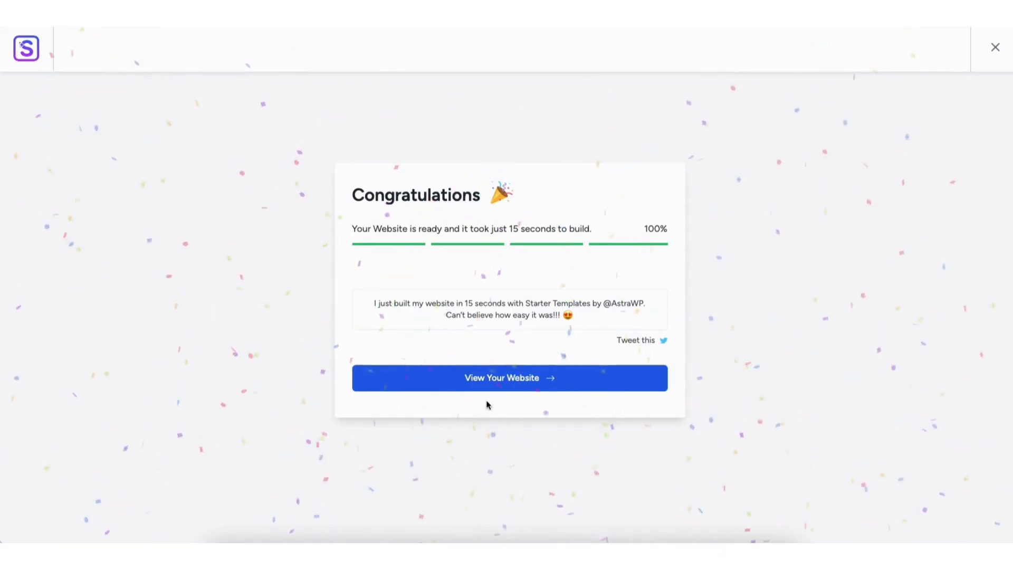
{"action": "left_click", "coordinate": [491, 380]}
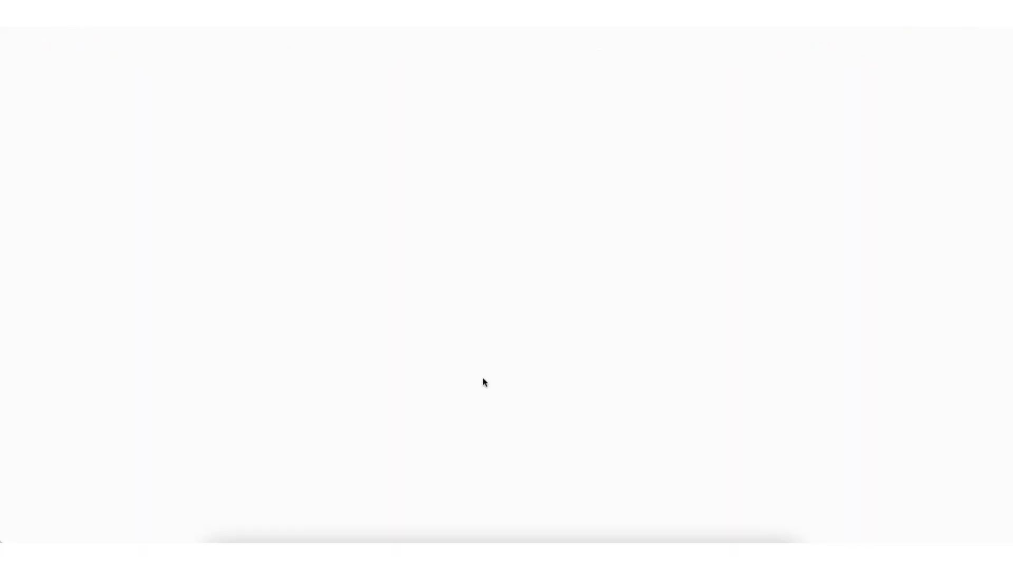
{"action": "scroll", "coordinate": [484, 382], "scroll_direction": "down", "scroll_amount": 4}
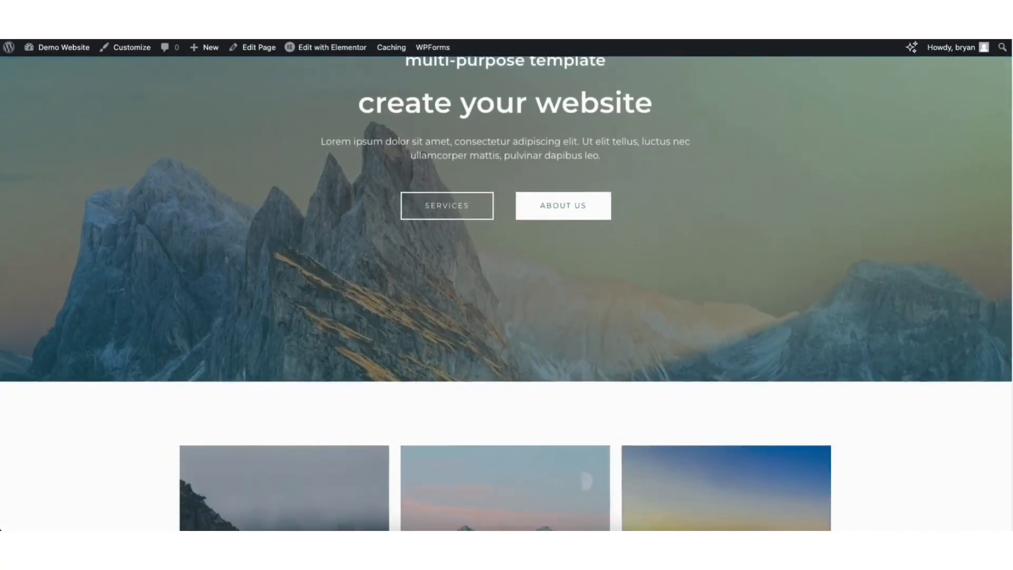
{"action": "scroll", "coordinate": [507, 294], "scroll_direction": "down", "scroll_amount": 10}
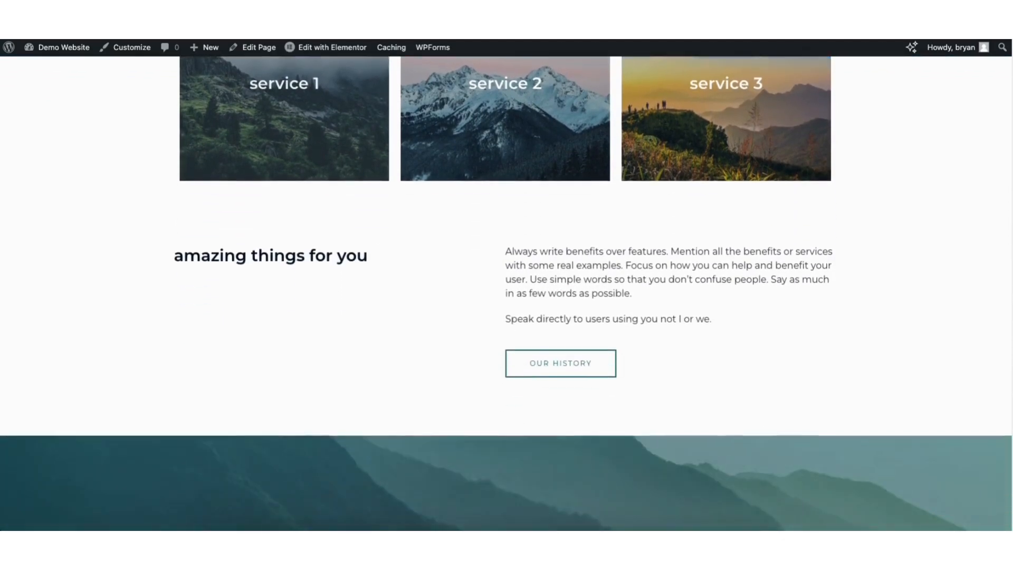
{"action": "scroll", "coordinate": [368, 116], "scroll_direction": "down", "scroll_amount": 7}
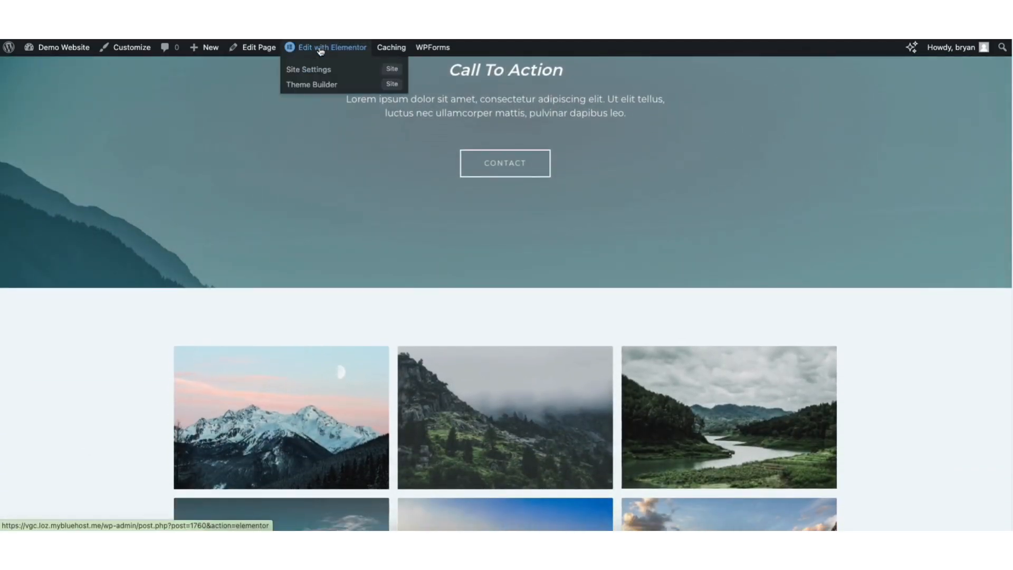
Step: Open the home page in the Elementor editor and change the hero title to "my demo business website."
{"action": "left_click", "coordinate": [320, 50]}
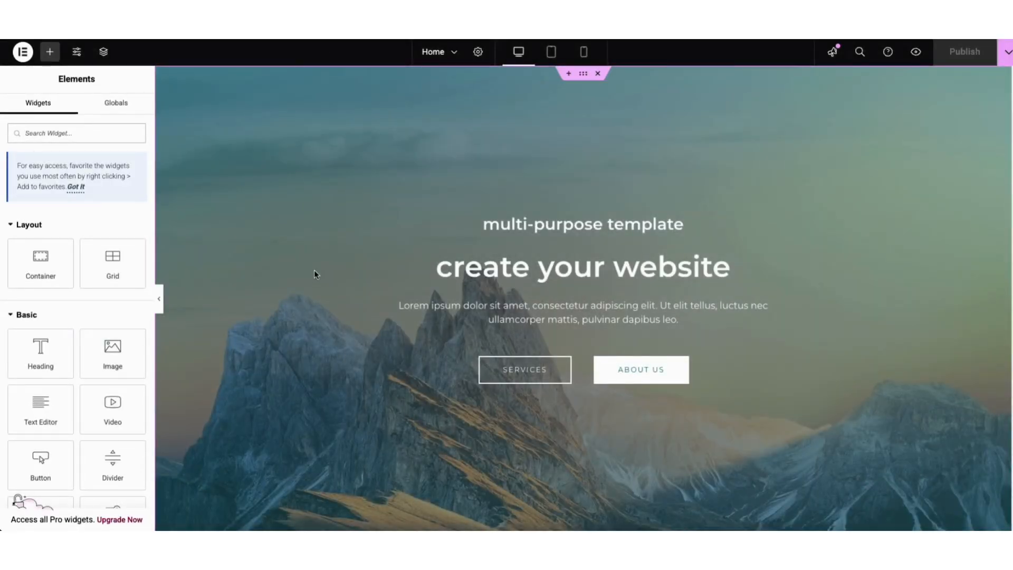
{"action": "left_click", "coordinate": [455, 271]}
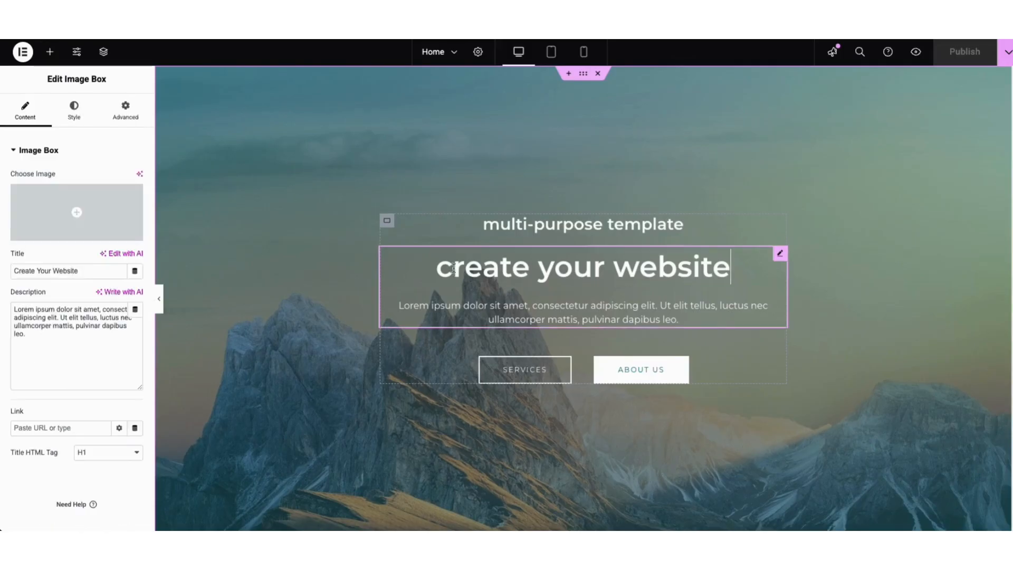
{"action": "left_click_drag", "start_coordinate": [437, 266], "coordinate": [741, 263]}
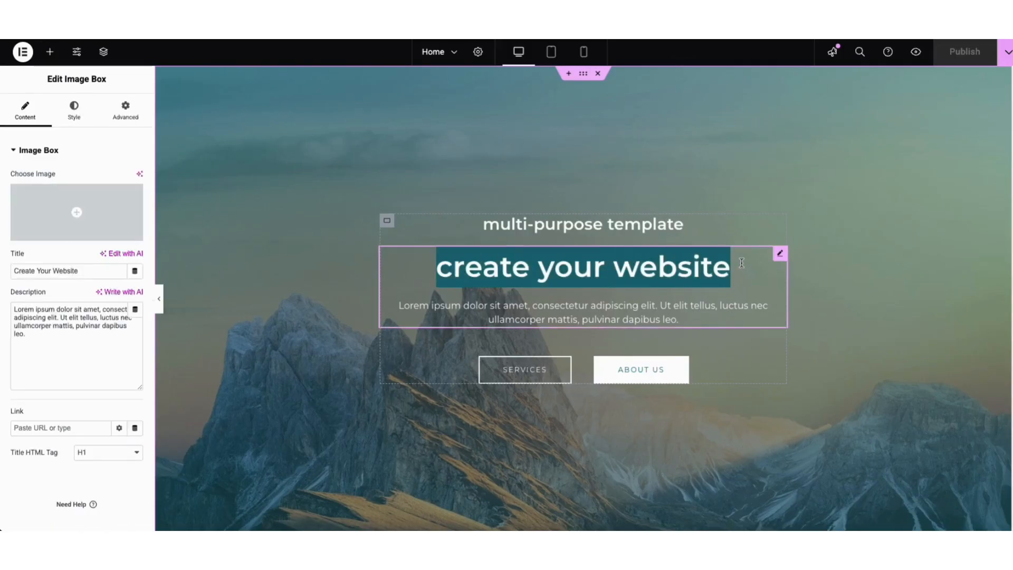
{"action": "type", "text": "my demo business website."}
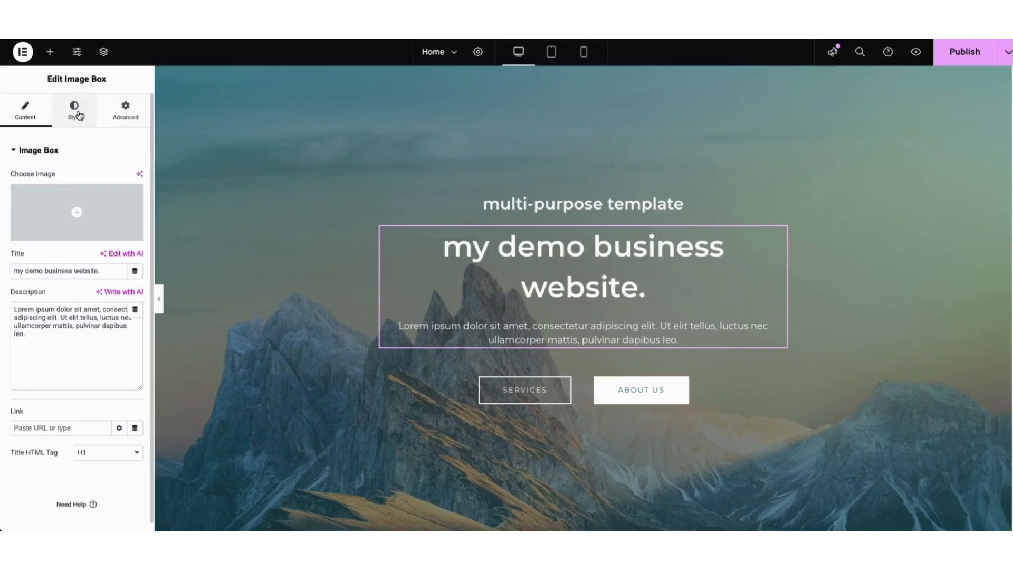
Step: Examine the hero title's typography settings and browse the available font families
{"action": "left_click", "coordinate": [76, 114]}
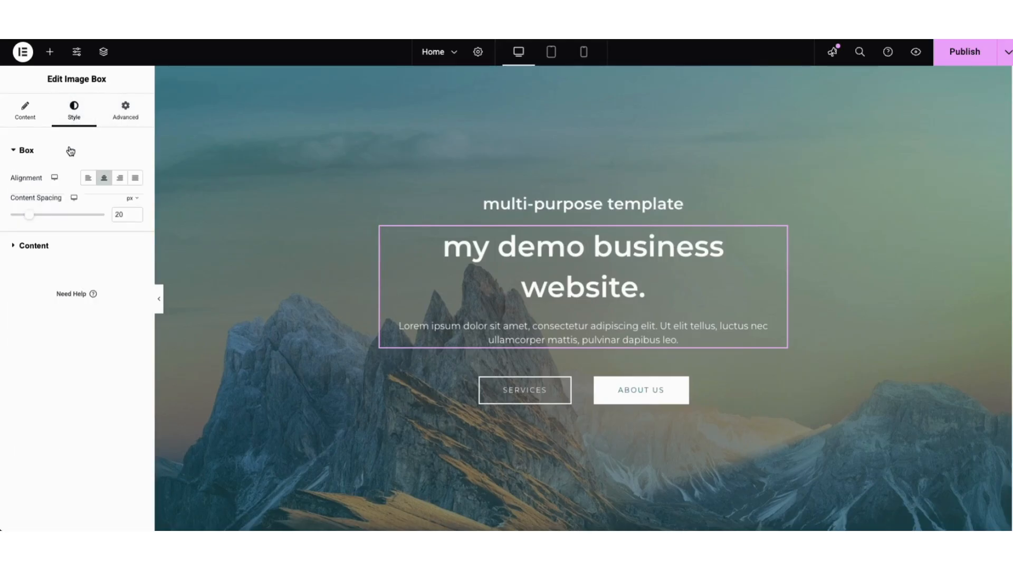
{"action": "left_click", "coordinate": [41, 246]}
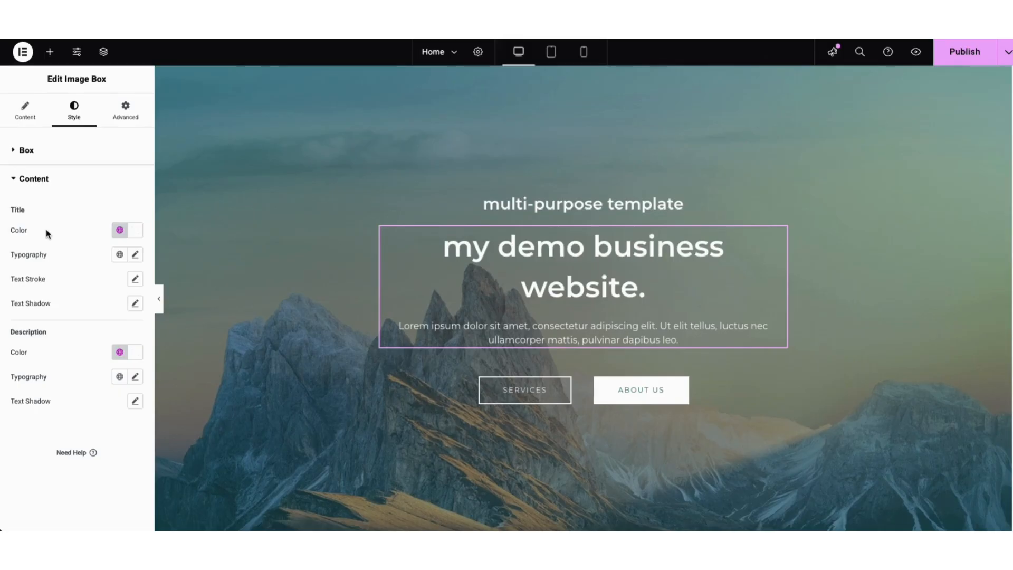
{"action": "left_click", "coordinate": [136, 255]}
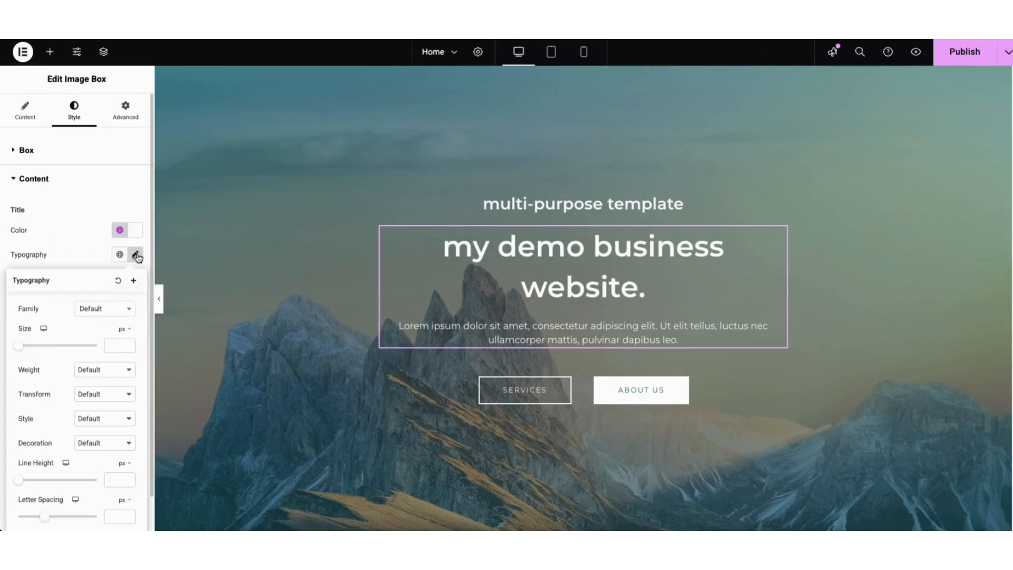
{"action": "left_click", "coordinate": [126, 311]}
{"action": "left_click_drag", "start_coordinate": [132, 340], "coordinate": [131, 352]}
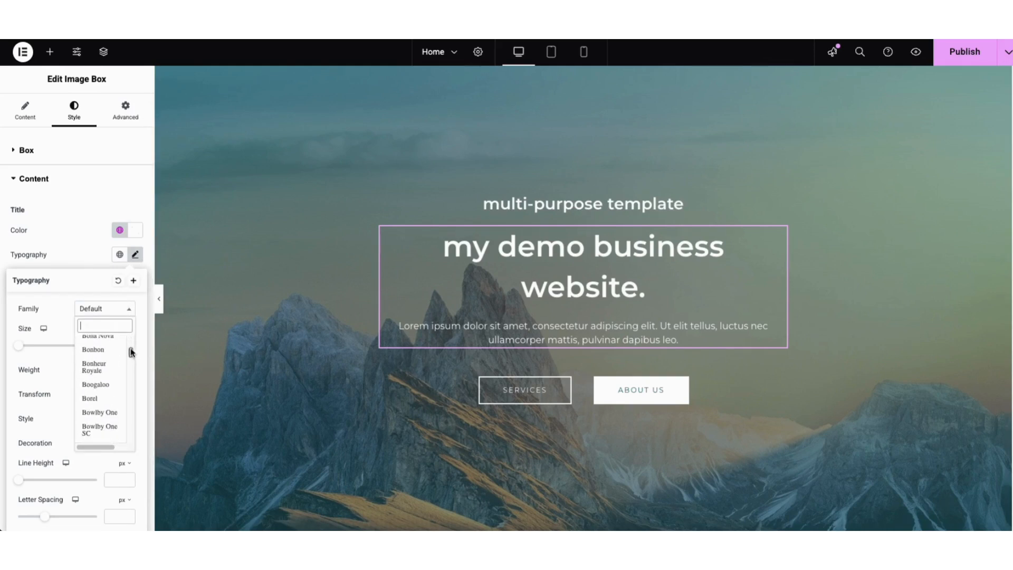
{"action": "left_click", "coordinate": [61, 314]}
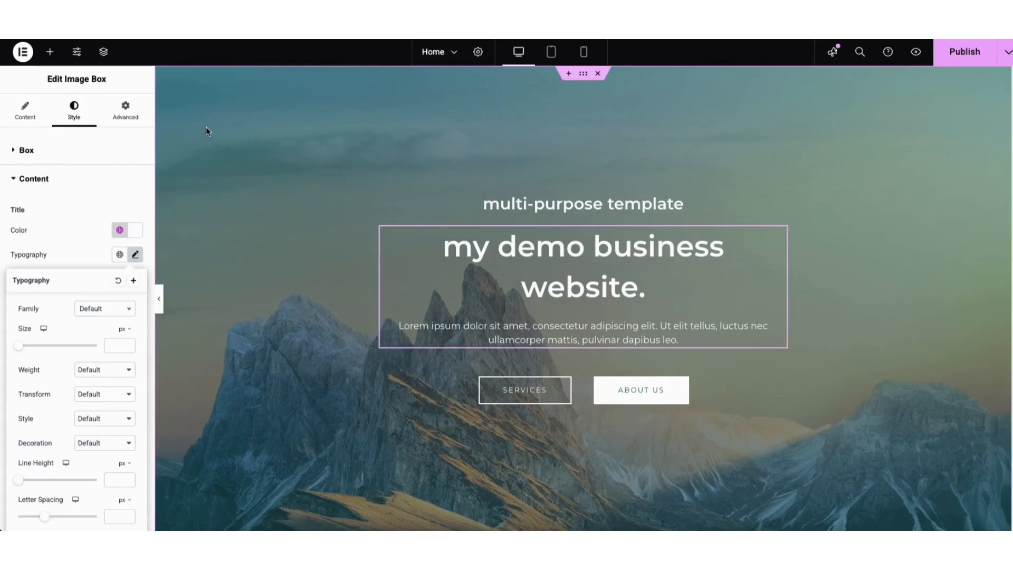
Step: Replace the hero container's background image with the media library photo of a woman and a bearded man sitting at a table
{"action": "right_click", "coordinate": [246, 144]}
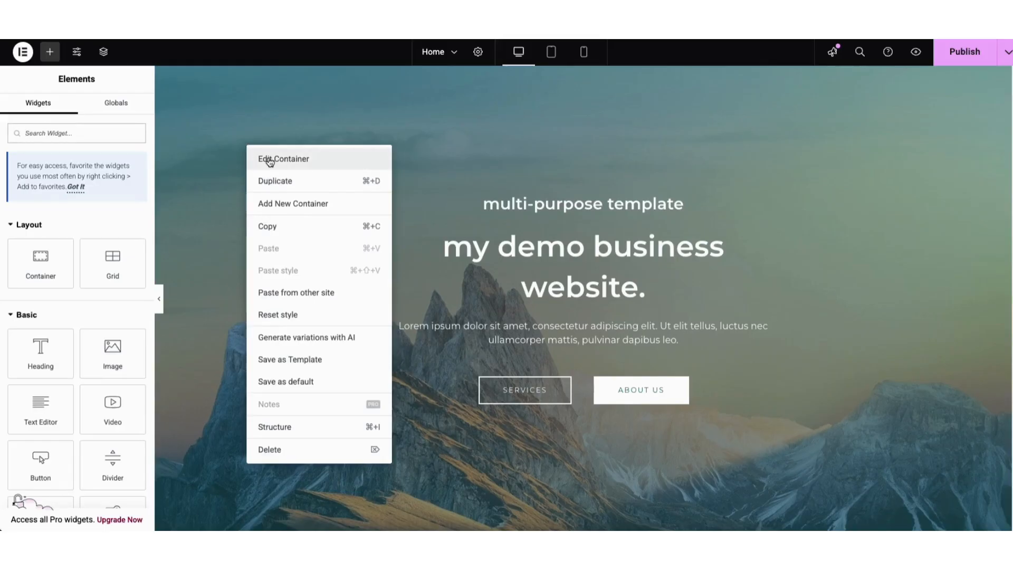
{"action": "left_click", "coordinate": [269, 160]}
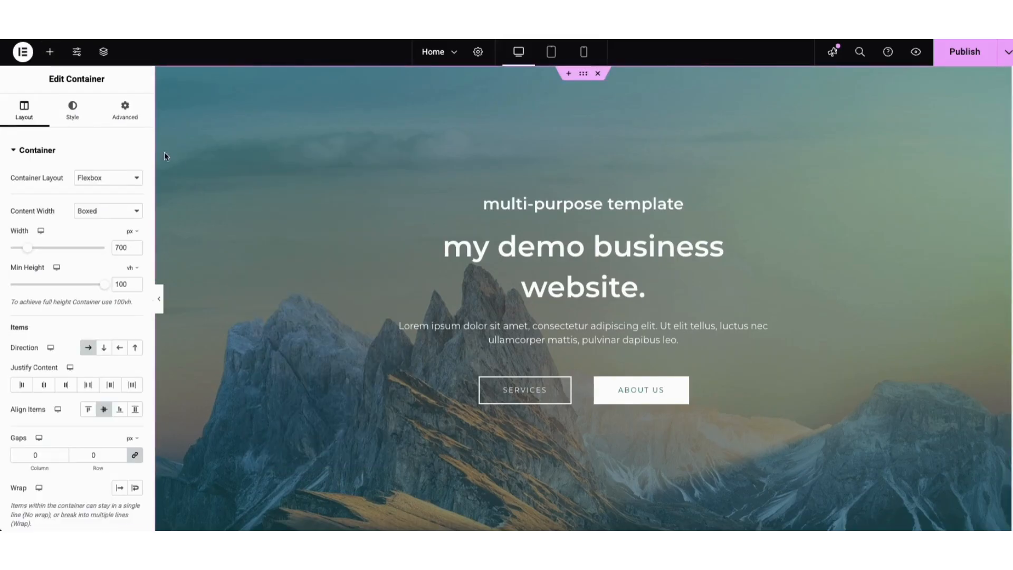
{"action": "left_click", "coordinate": [74, 116]}
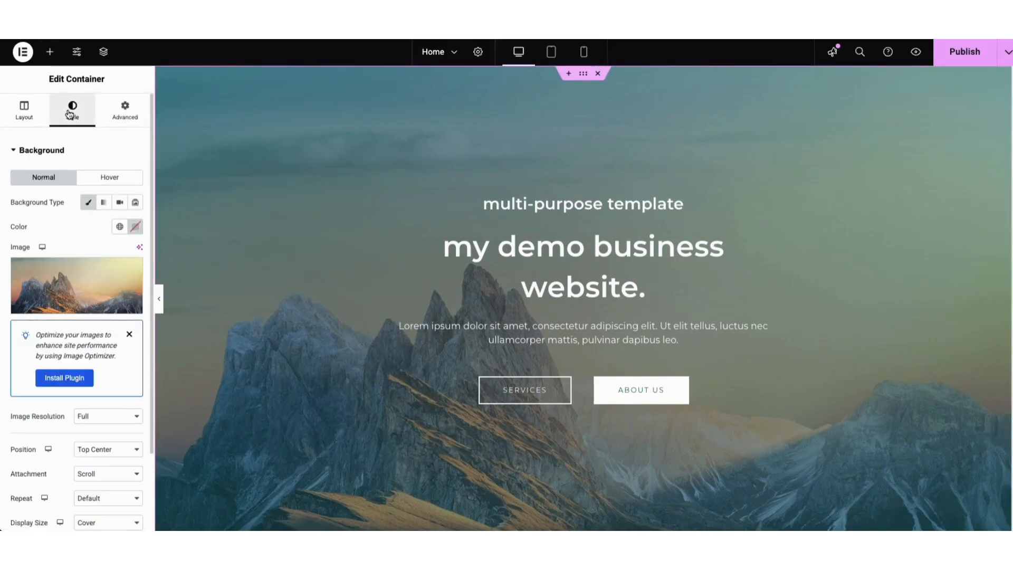
{"action": "mouse_move", "coordinate": [82, 297]}
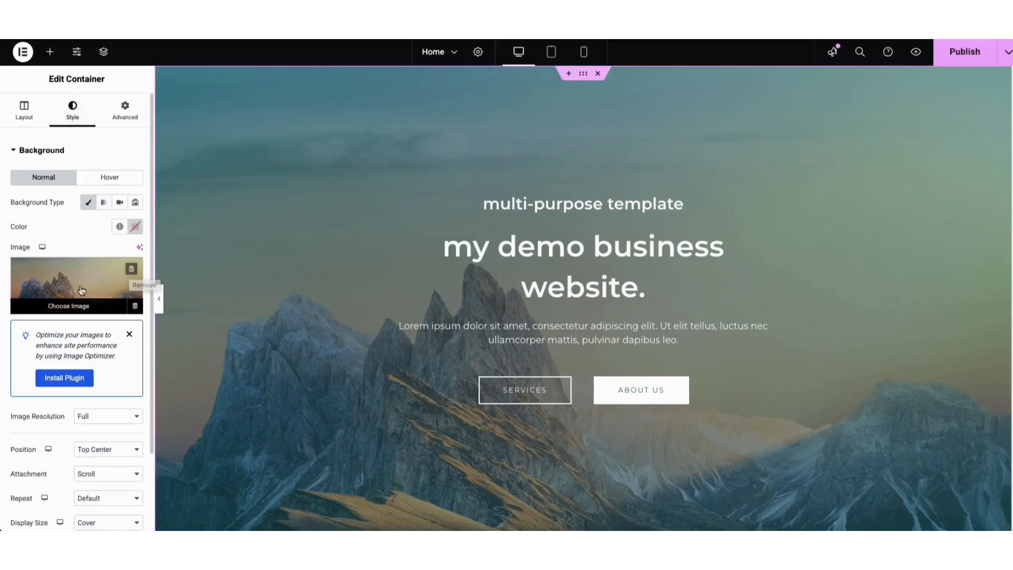
{"action": "left_click", "coordinate": [63, 299]}
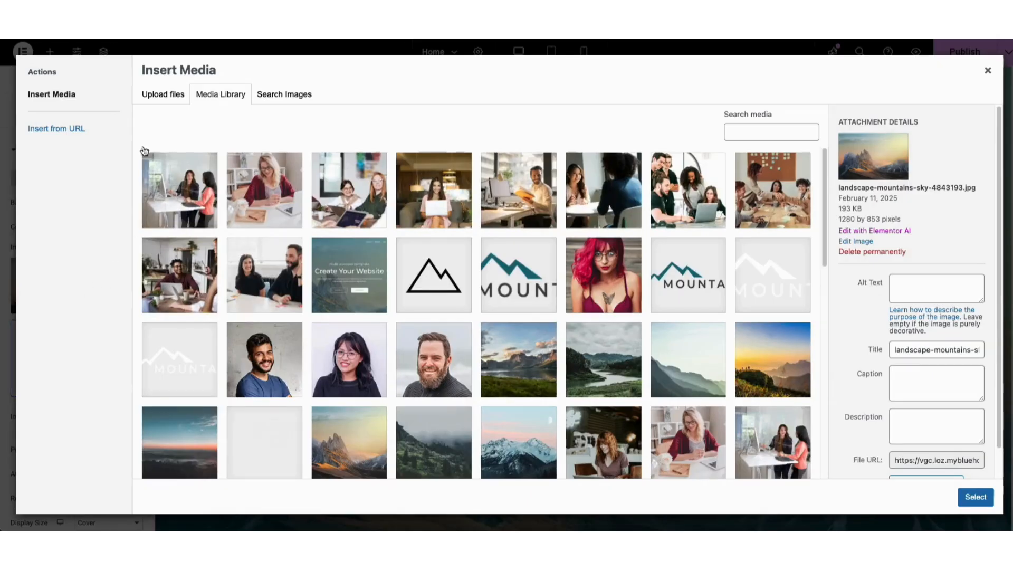
{"action": "left_click", "coordinate": [156, 101]}
{"action": "left_click", "coordinate": [228, 100]}
{"action": "left_click", "coordinate": [272, 273]}
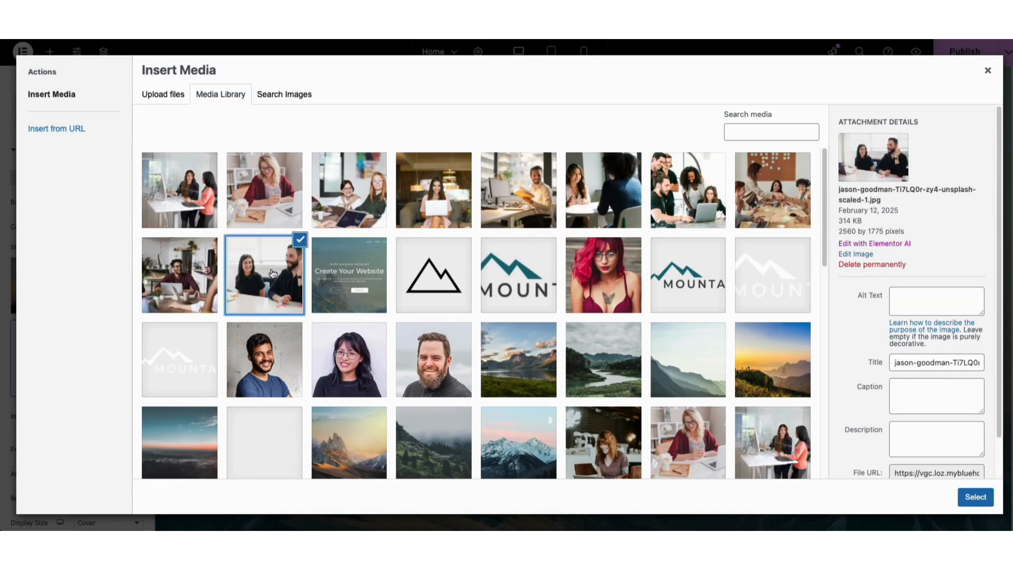
{"action": "left_click", "coordinate": [974, 498]}
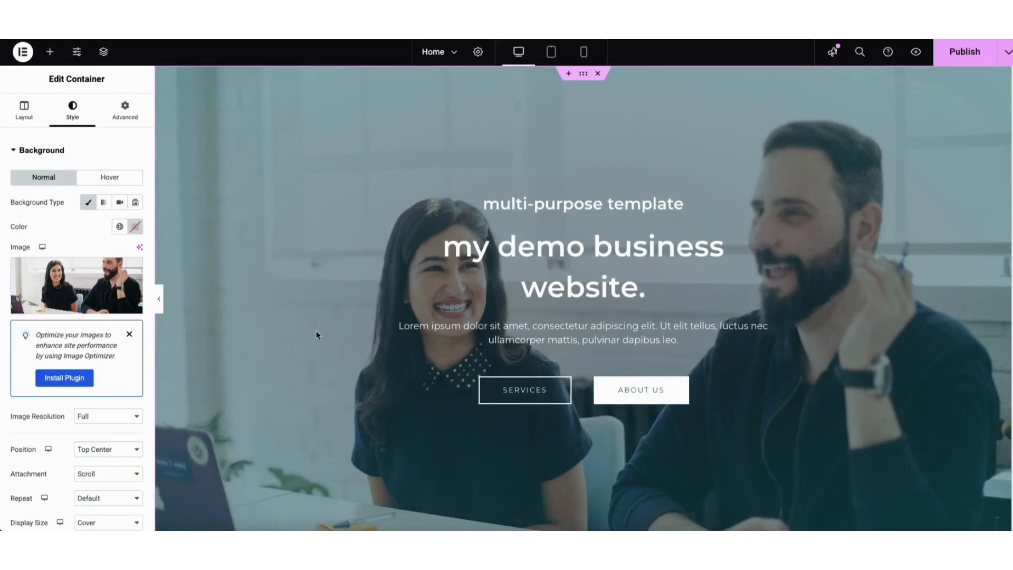
Step: Shift the hero background overlay's first gradient color to a slightly brighter dark blue and set the overlay opacity to 0.56
{"action": "scroll", "coordinate": [152, 336], "scroll_direction": "down", "scroll_amount": 3}
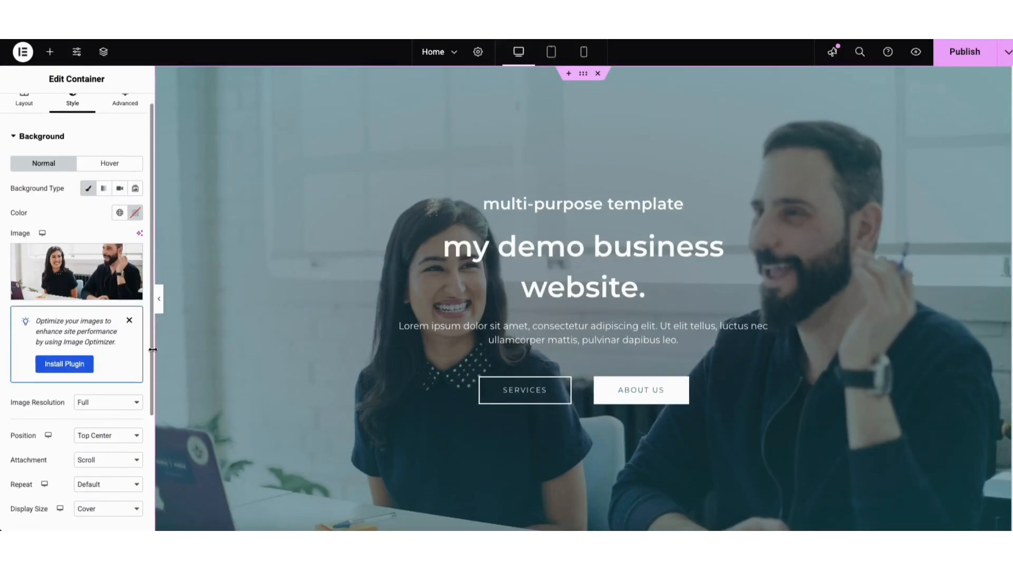
{"action": "scroll", "coordinate": [153, 433], "scroll_direction": "down", "scroll_amount": 1}
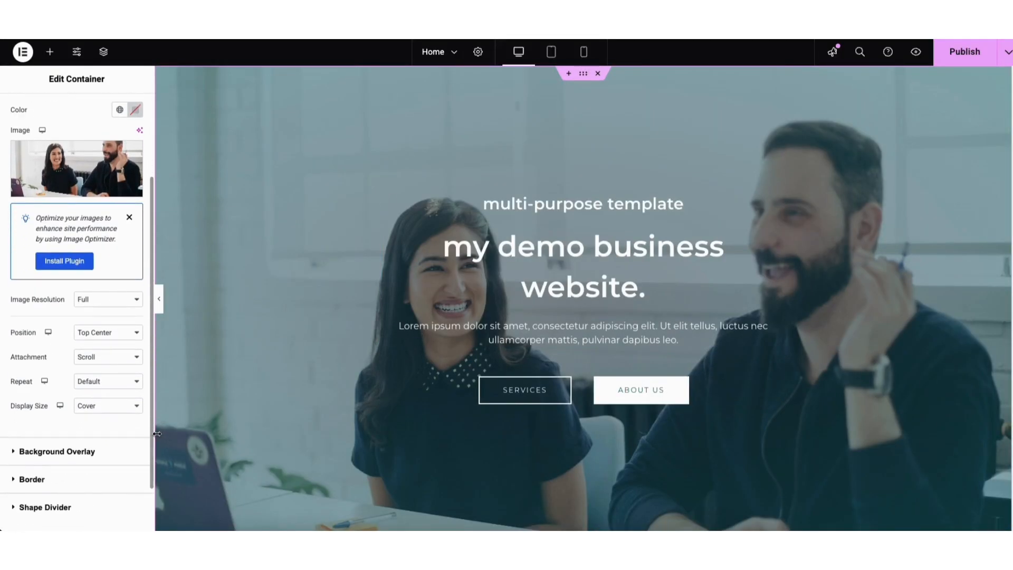
{"action": "scroll", "coordinate": [100, 446], "scroll_direction": "down", "scroll_amount": 1}
{"action": "scroll", "coordinate": [82, 446], "scroll_direction": "up", "scroll_amount": 1}
{"action": "left_click", "coordinate": [81, 444]}
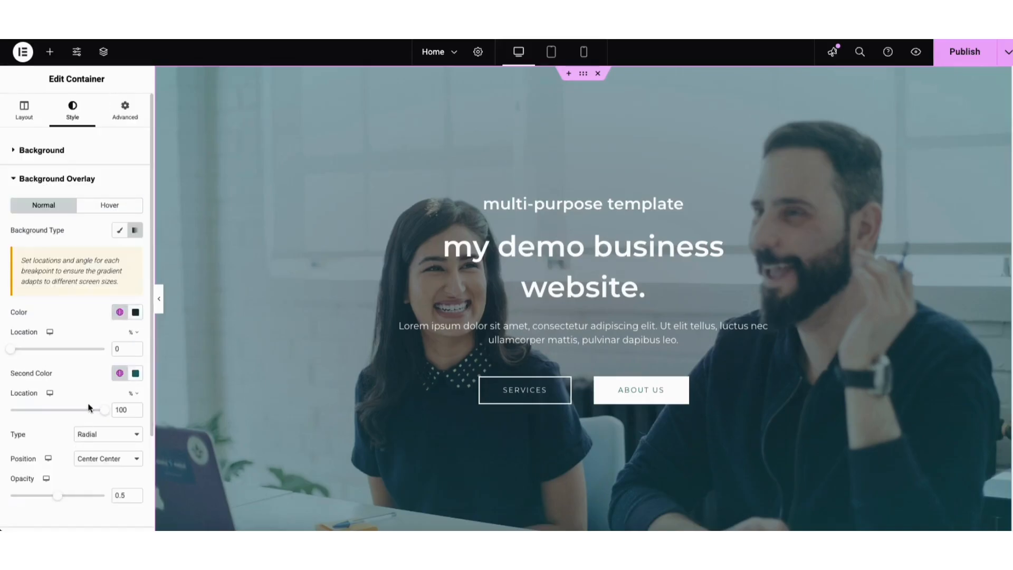
{"action": "left_click", "coordinate": [136, 313]}
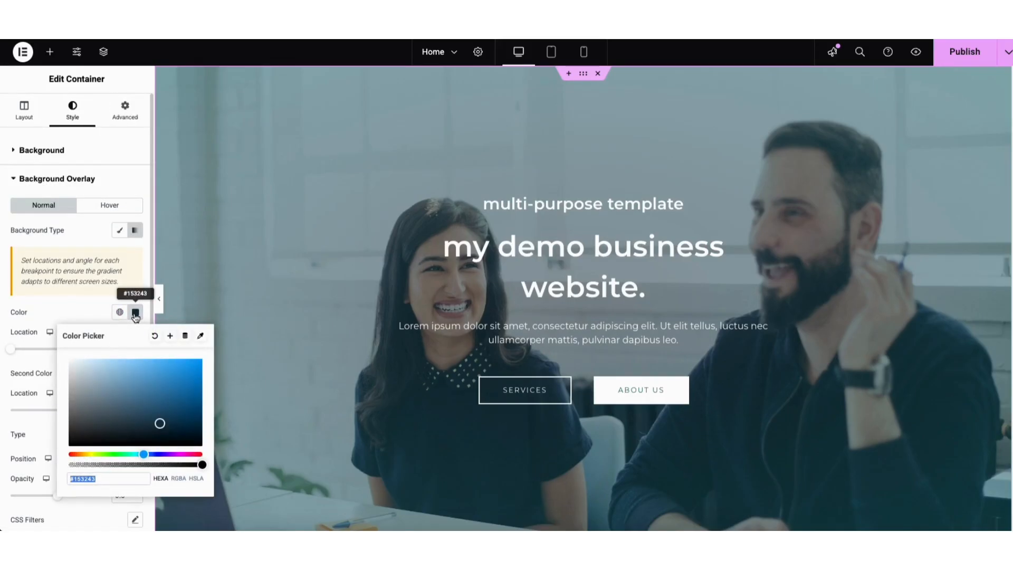
{"action": "mouse_move", "coordinate": [160, 424]}
{"action": "left_mouse_down"}
{"action": "mouse_move", "coordinate": [181, 380]}
{"action": "mouse_move", "coordinate": [167, 420]}
{"action": "left_mouse_up"}
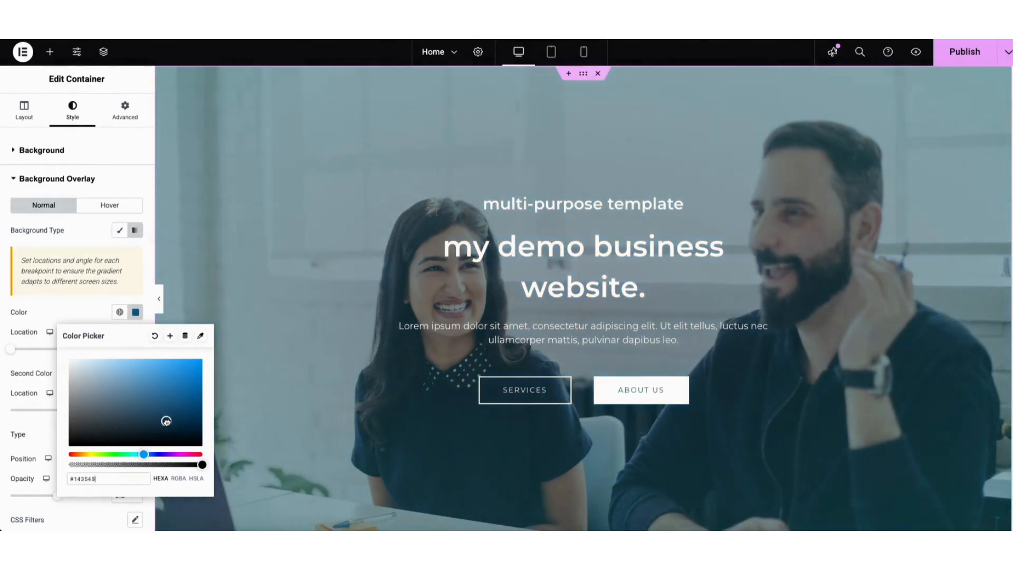
{"action": "left_click", "coordinate": [47, 434]}
{"action": "mouse_move", "coordinate": [57, 496]}
{"action": "left_mouse_down"}
{"action": "mouse_move", "coordinate": [34, 500]}
{"action": "mouse_move", "coordinate": [93, 501]}
{"action": "mouse_move", "coordinate": [63, 501]}
{"action": "left_mouse_up"}
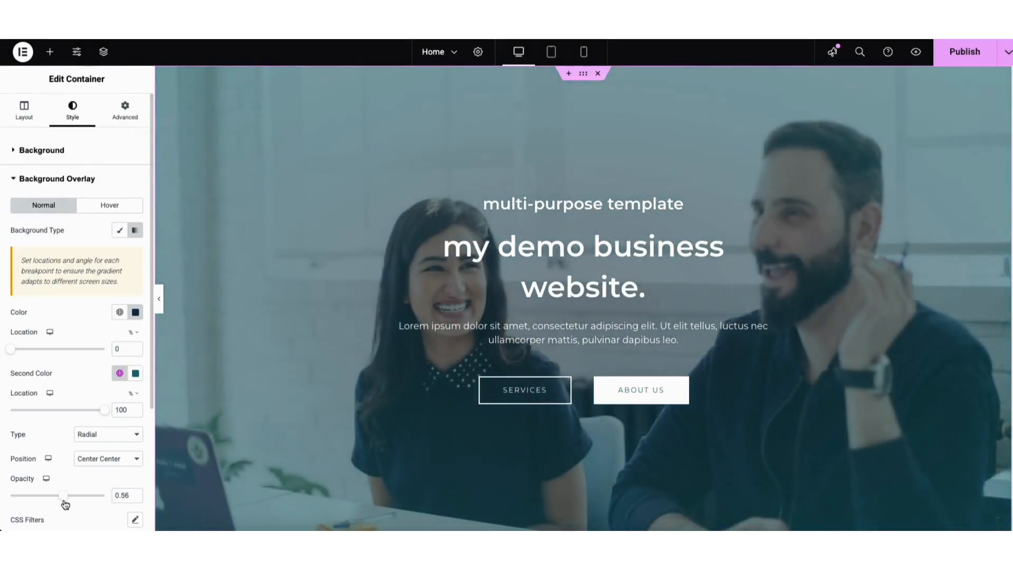
Step: Select the hero's Services button and examine its text, link and additional link options
{"action": "left_click", "coordinate": [496, 396]}
{"action": "left_click_drag", "start_coordinate": [77, 202], "coordinate": [111, 203]}
{"action": "left_click", "coordinate": [87, 219]}
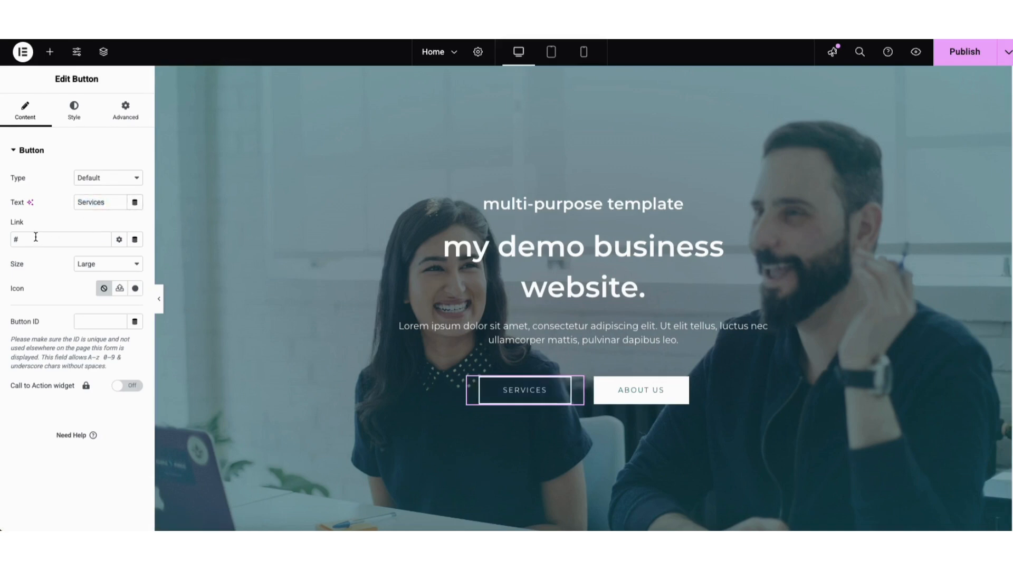
{"action": "left_click", "coordinate": [119, 240]}
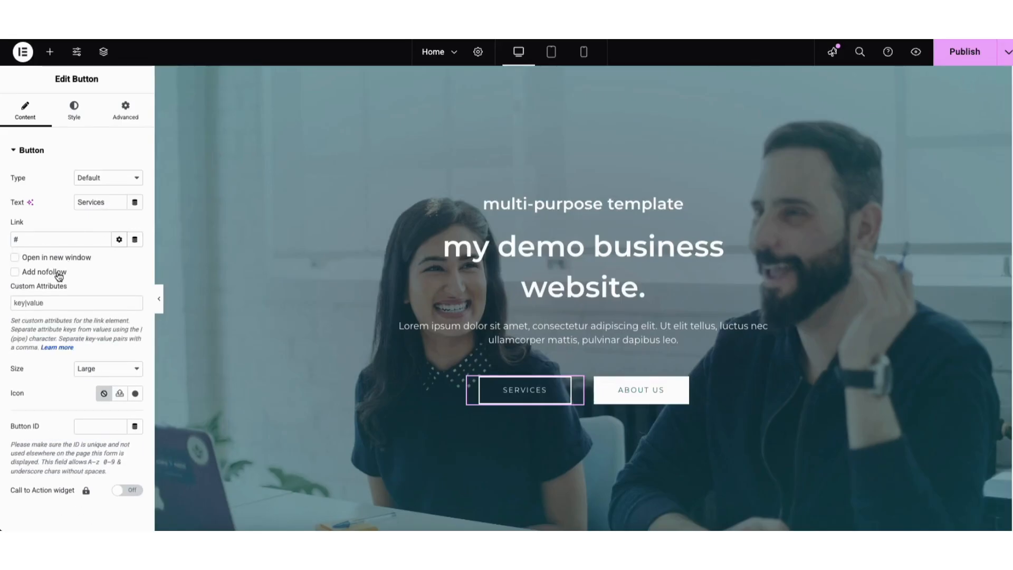
{"action": "left_click", "coordinate": [115, 242]}
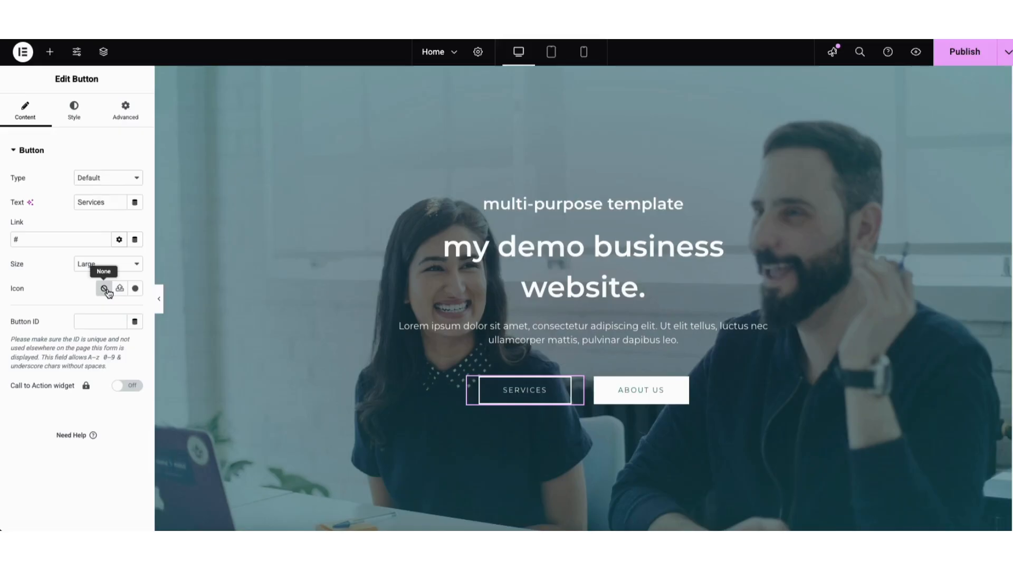
Step: Browse the icon library for the Services button, close it without inserting an icon, and view the button's normal and hover styles
{"action": "left_click", "coordinate": [135, 288]}
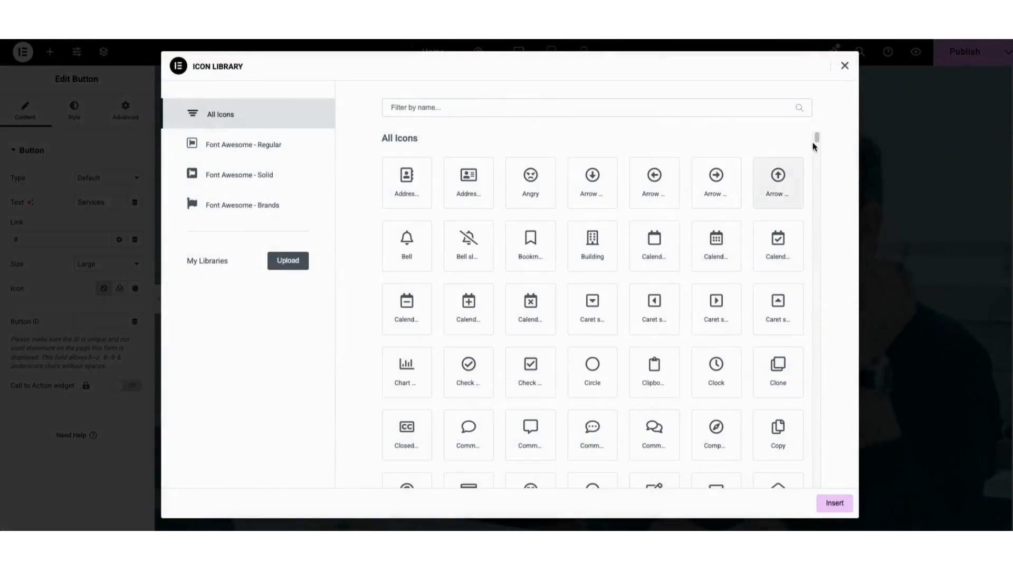
{"action": "scroll", "coordinate": [817, 140], "scroll_direction": "down", "scroll_amount": 10}
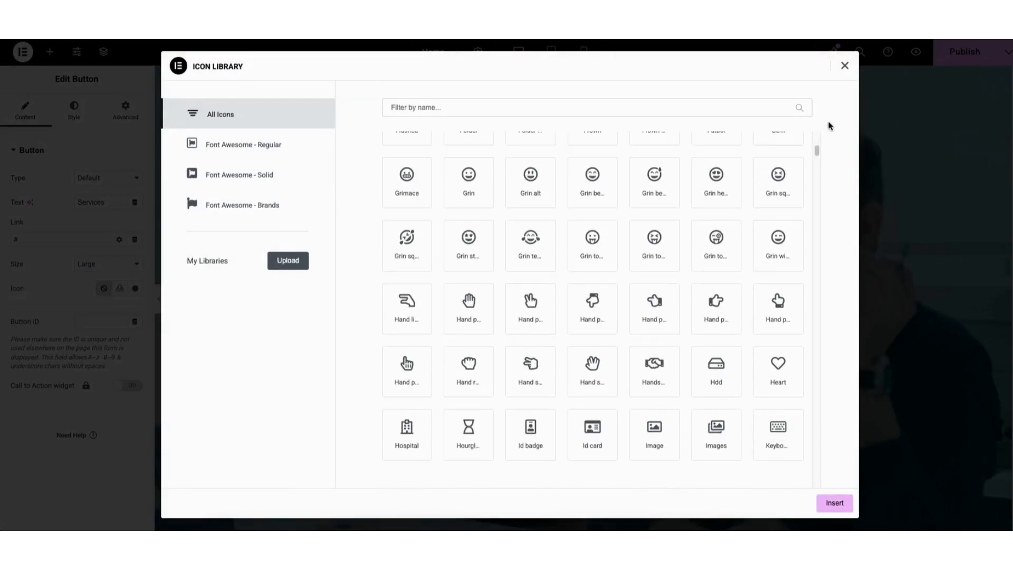
{"action": "left_click", "coordinate": [845, 67]}
{"action": "left_click", "coordinate": [74, 119]}
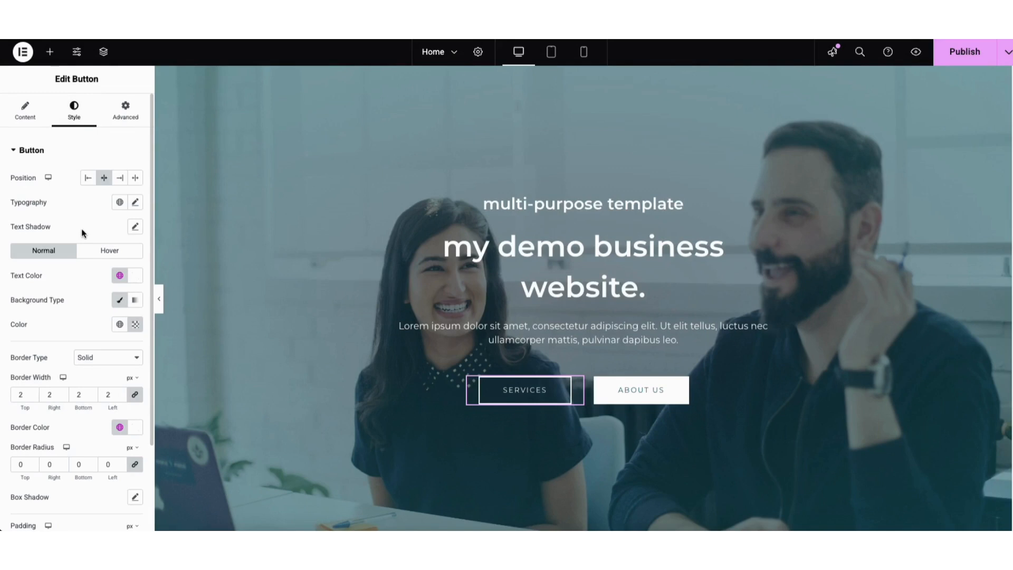
{"action": "left_click", "coordinate": [84, 254]}
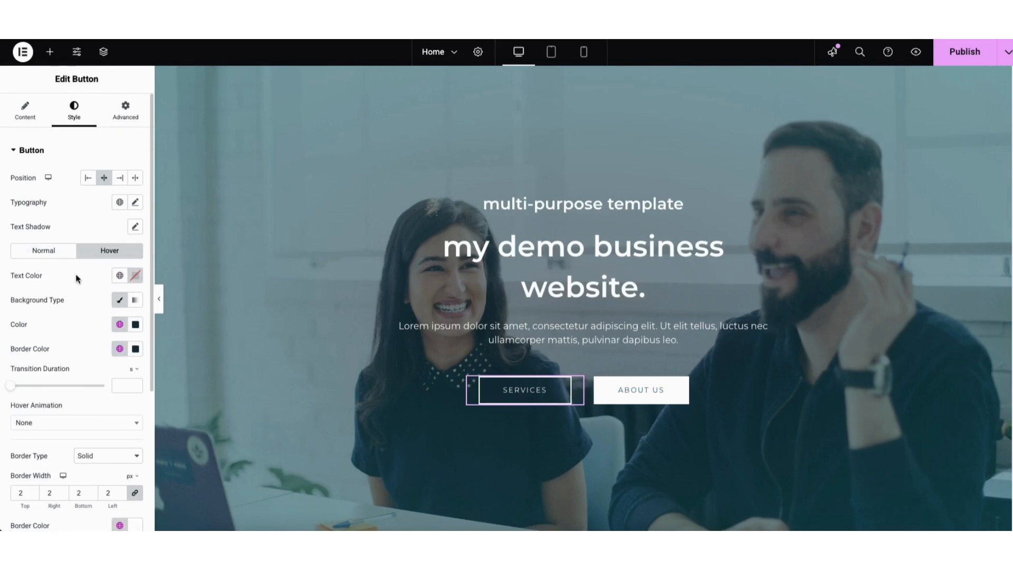
Step: Delete the hero's About Us button and move the Services button centered directly below the description text
{"action": "right_click", "coordinate": [617, 392]}
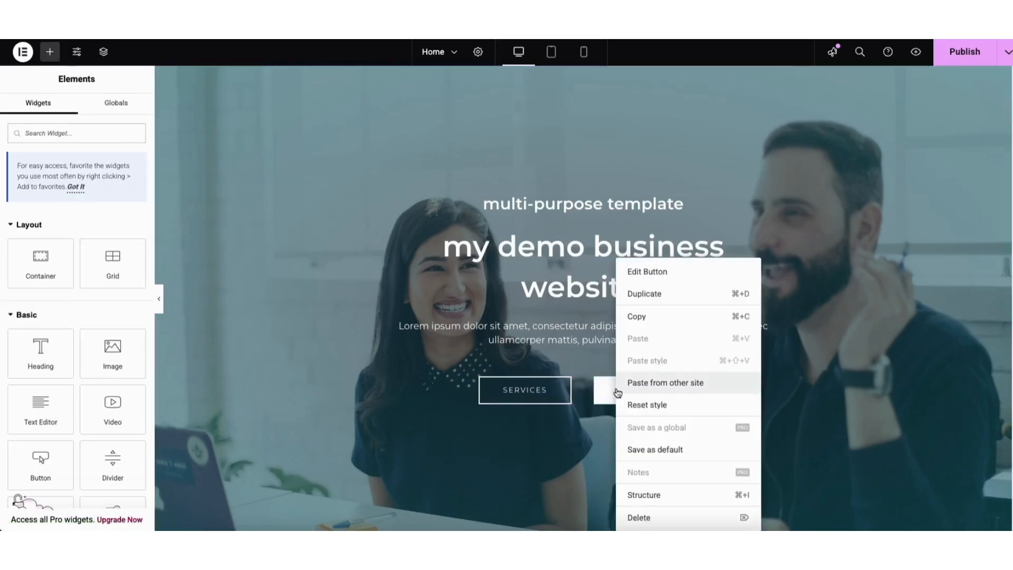
{"action": "left_click", "coordinate": [644, 517]}
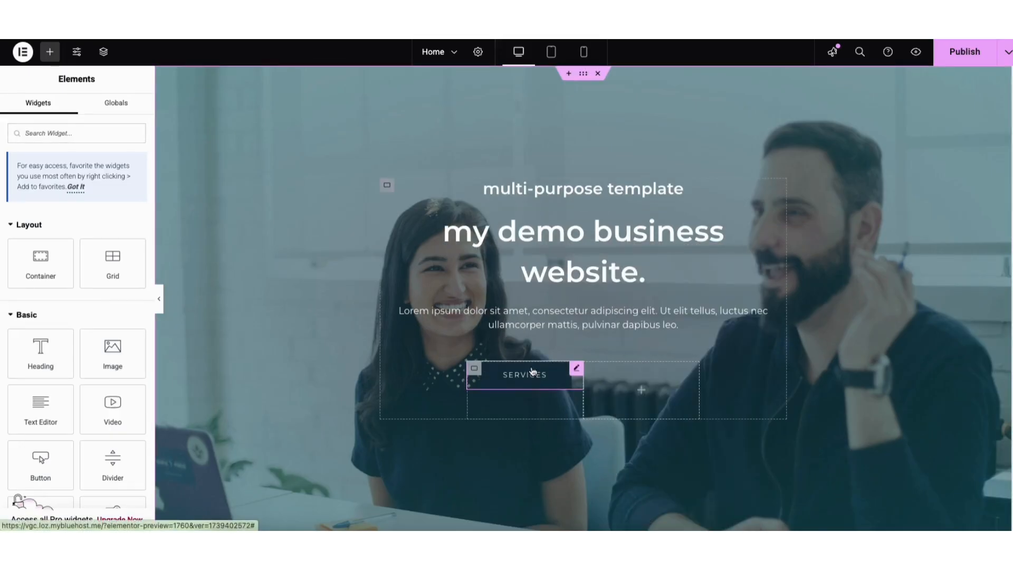
{"action": "left_click_drag", "start_coordinate": [533, 371], "coordinate": [581, 329]}
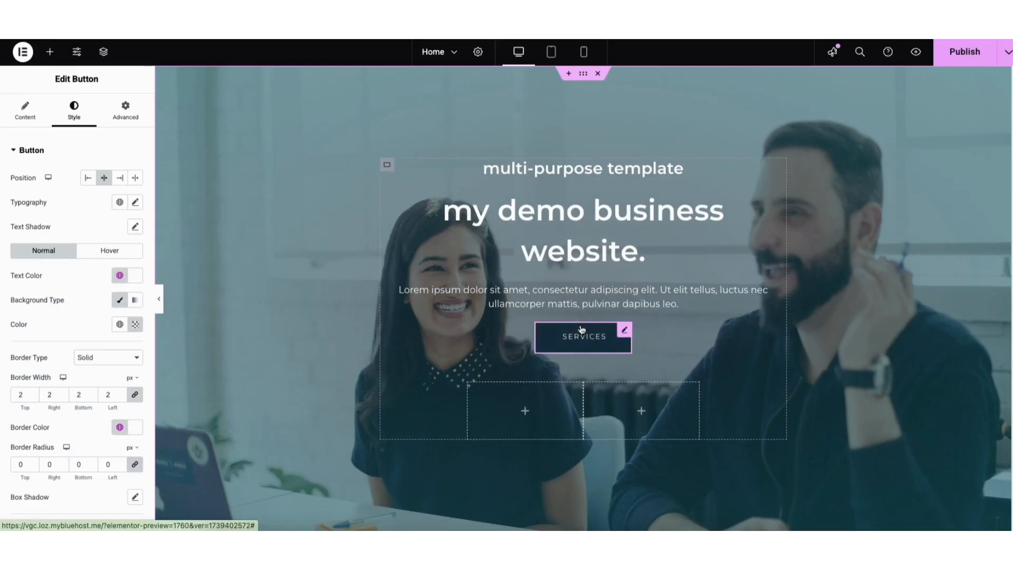
Step: Delete the leftover empty containers below the hero's Services button
{"action": "right_click", "coordinate": [529, 393]}
{"action": "left_click", "coordinate": [551, 517]}
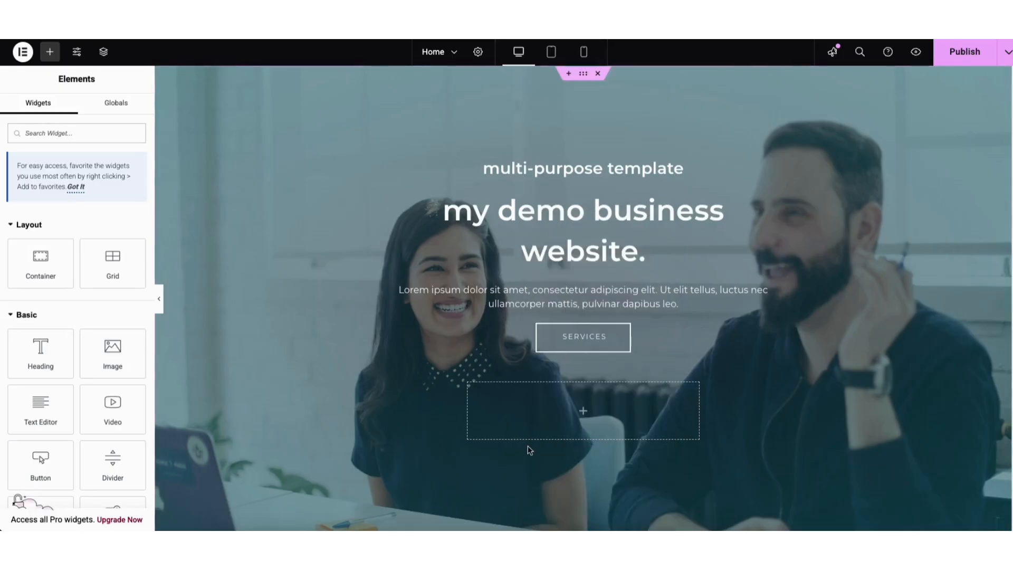
{"action": "right_click", "coordinate": [531, 409]}
{"action": "left_click", "coordinate": [551, 517]}
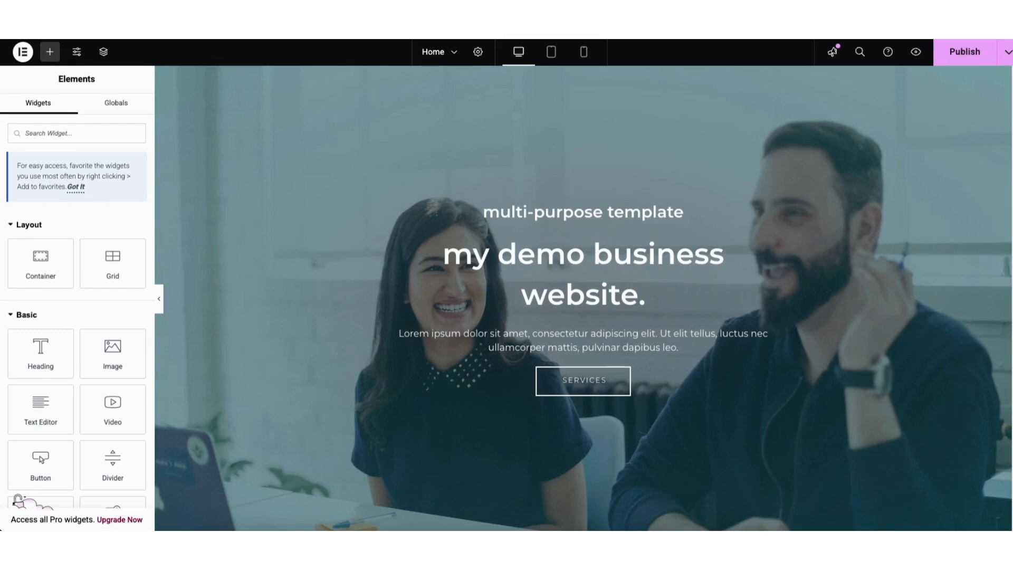
Step: Move the benefits paragraph below the Our History button, and return it to the top of its column
{"action": "scroll", "coordinate": [997, 172], "scroll_direction": "down", "scroll_amount": 10}
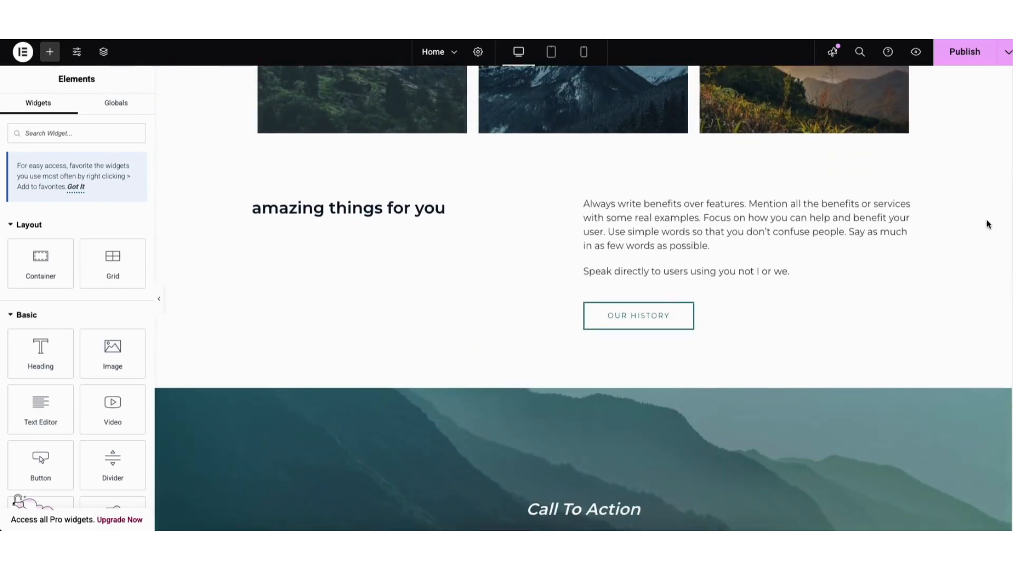
{"action": "mouse_move", "coordinate": [908, 212]}
{"action": "left_mouse_down"}
{"action": "mouse_move", "coordinate": [827, 241]}
{"action": "mouse_move", "coordinate": [705, 317]}
{"action": "left_mouse_up"}
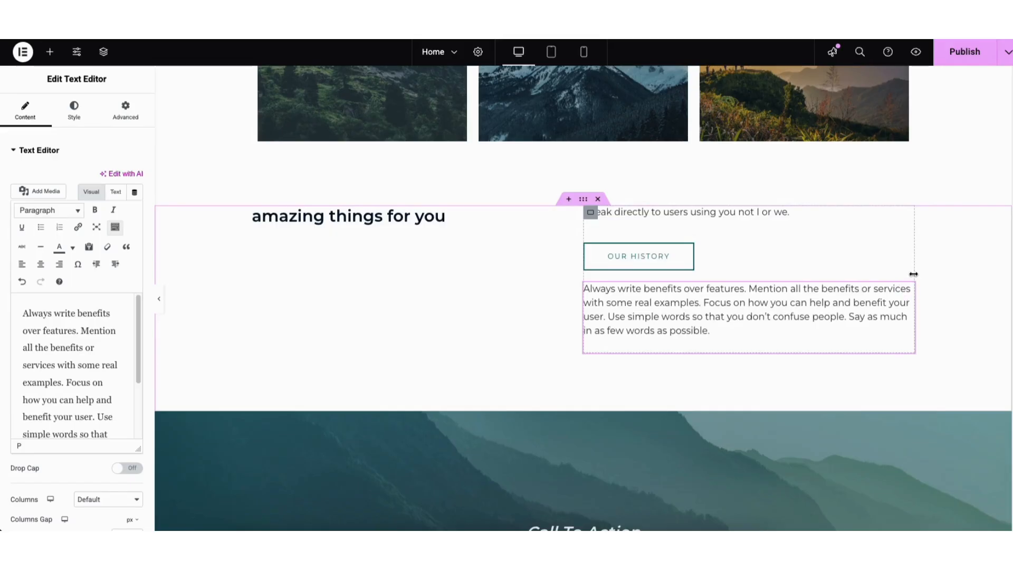
{"action": "mouse_move", "coordinate": [907, 294]}
{"action": "left_mouse_down"}
{"action": "mouse_move", "coordinate": [871, 246]}
{"action": "mouse_move", "coordinate": [817, 209]}
{"action": "left_mouse_up"}
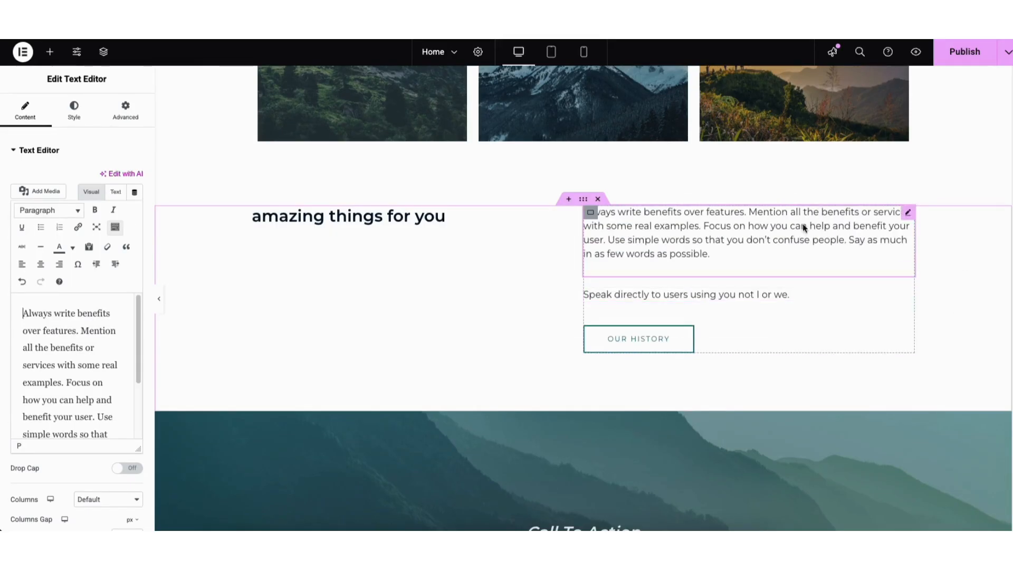
Step: Add a Heading widget below the "amazing things for you" heading
{"action": "left_click", "coordinate": [50, 52]}
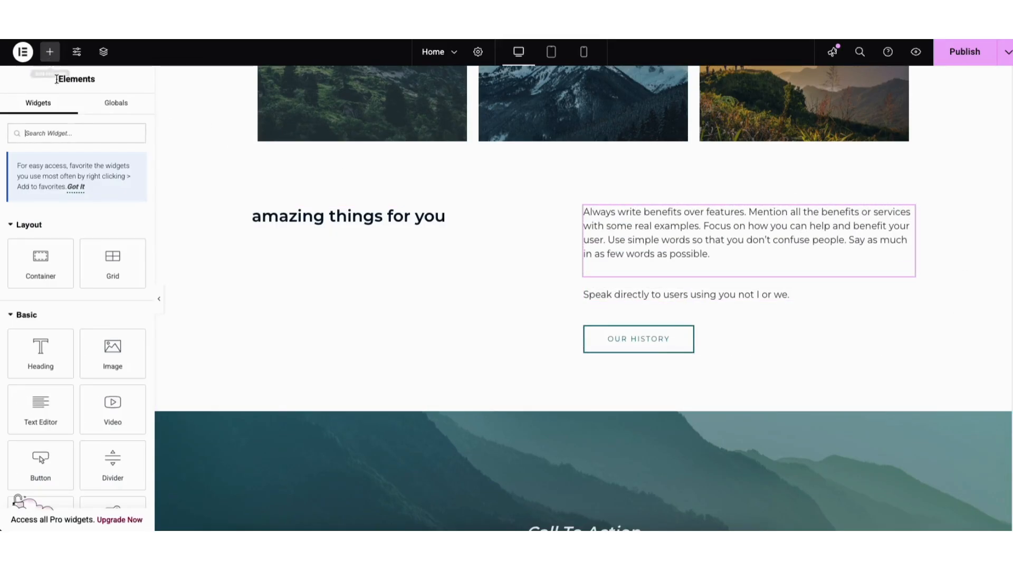
{"action": "left_click_drag", "start_coordinate": [36, 356], "coordinate": [379, 226]}
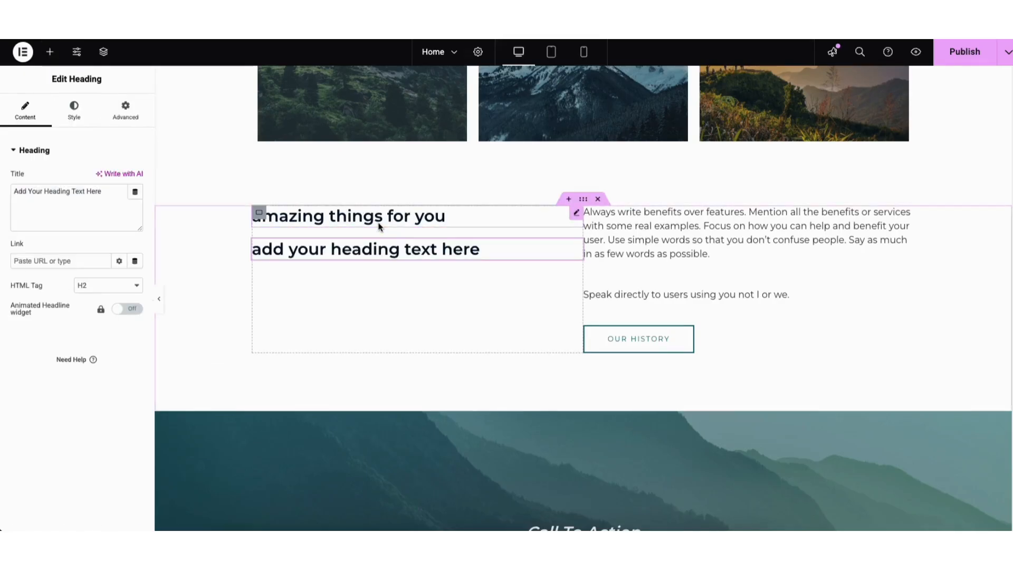
Step: Delete the placeholder heading and duplicate the "amazing things for you" heading beneath the original
{"action": "right_click", "coordinate": [357, 250]}
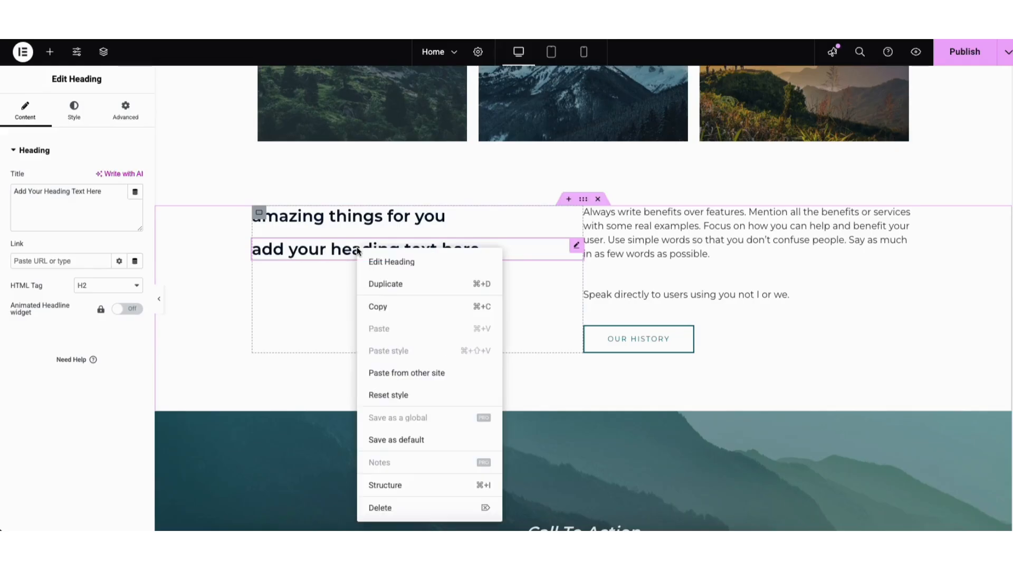
{"action": "left_click", "coordinate": [380, 507]}
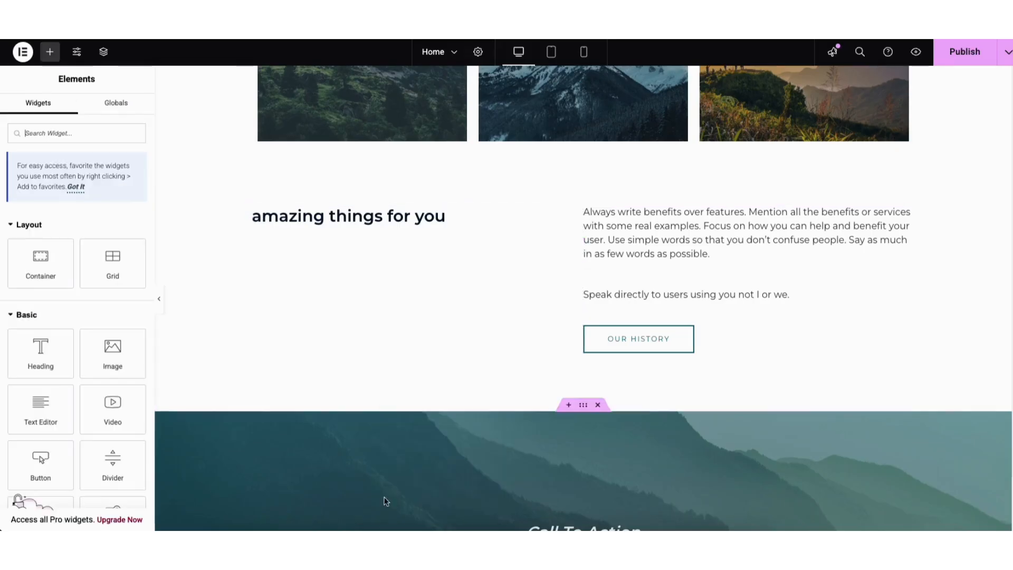
{"action": "right_click", "coordinate": [348, 219]}
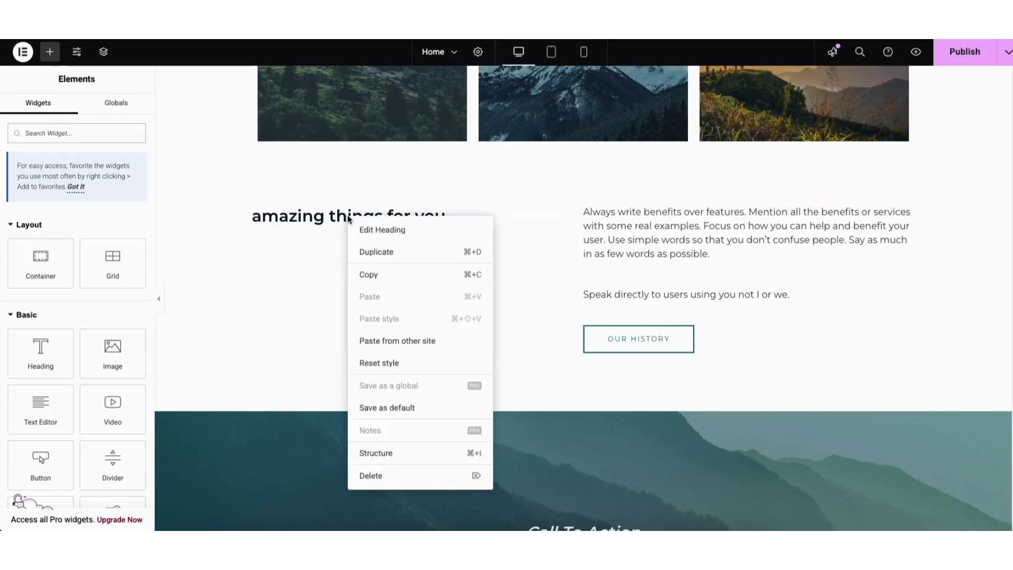
{"action": "left_click", "coordinate": [372, 253]}
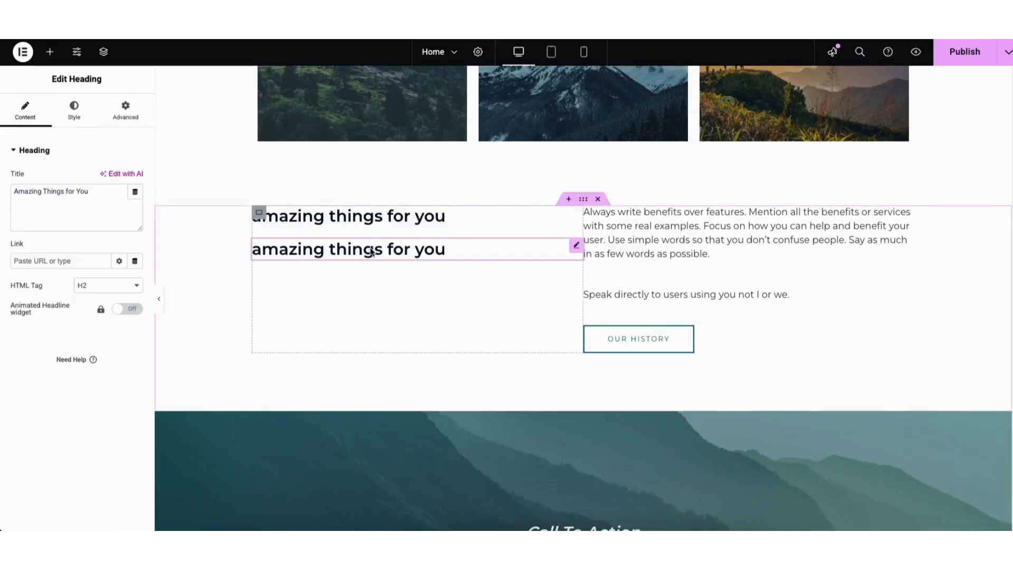
Step: Open the background style settings of the service 1 container
{"action": "scroll", "coordinate": [1005, 185], "scroll_direction": "up", "scroll_amount": 6}
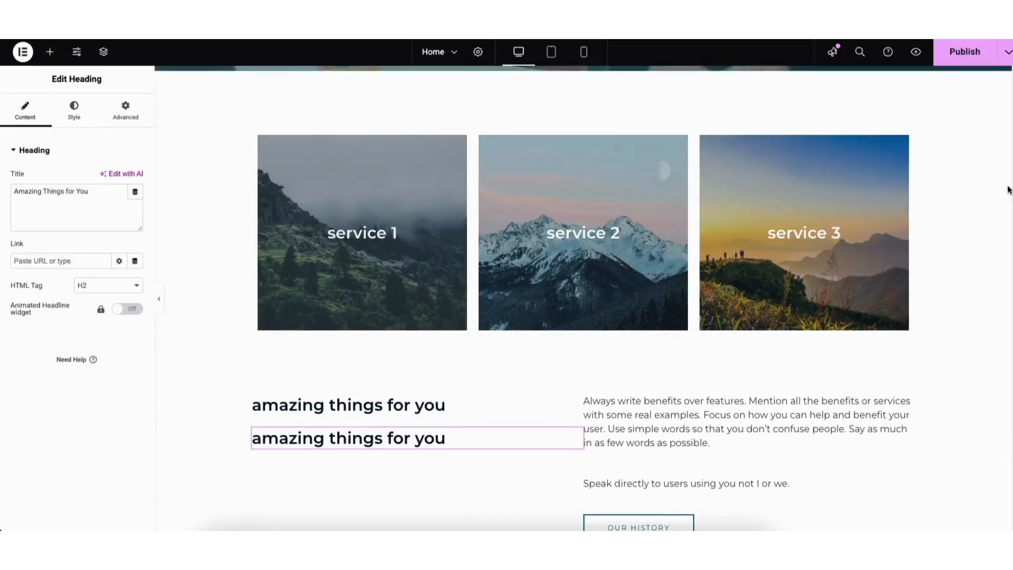
{"action": "scroll", "coordinate": [997, 162], "scroll_direction": "down", "scroll_amount": 1}
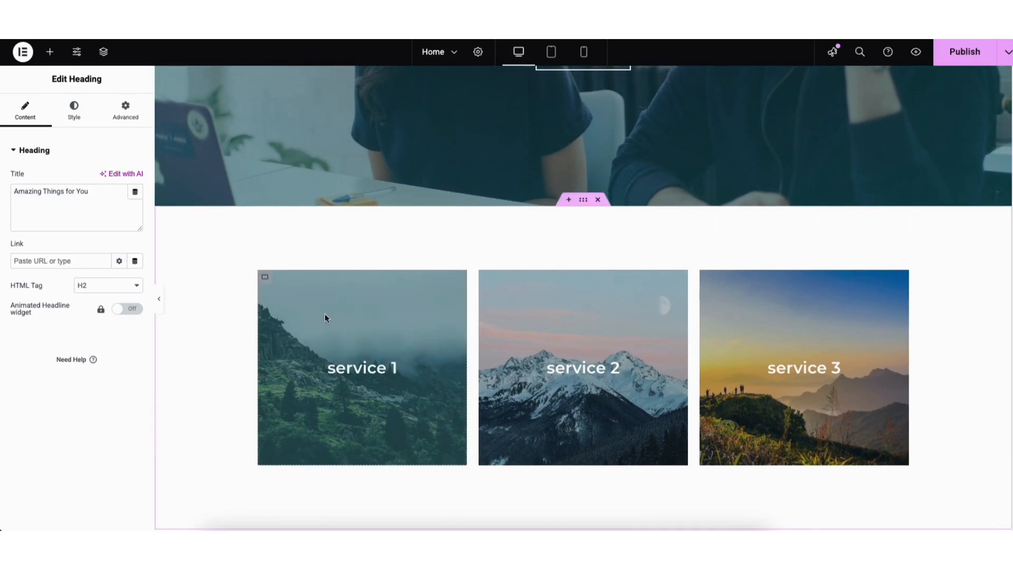
{"action": "left_click", "coordinate": [265, 278]}
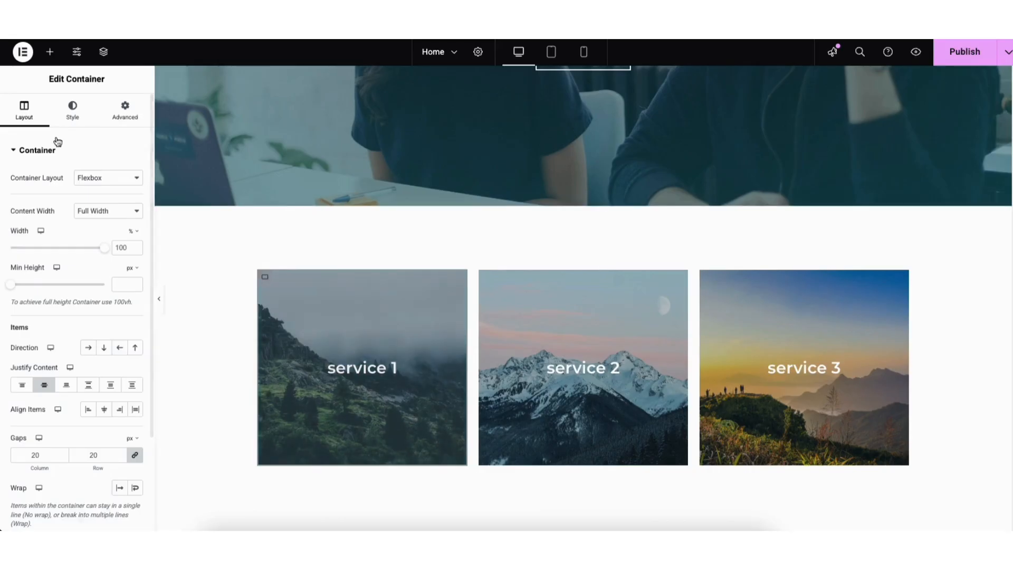
{"action": "left_click", "coordinate": [70, 114]}
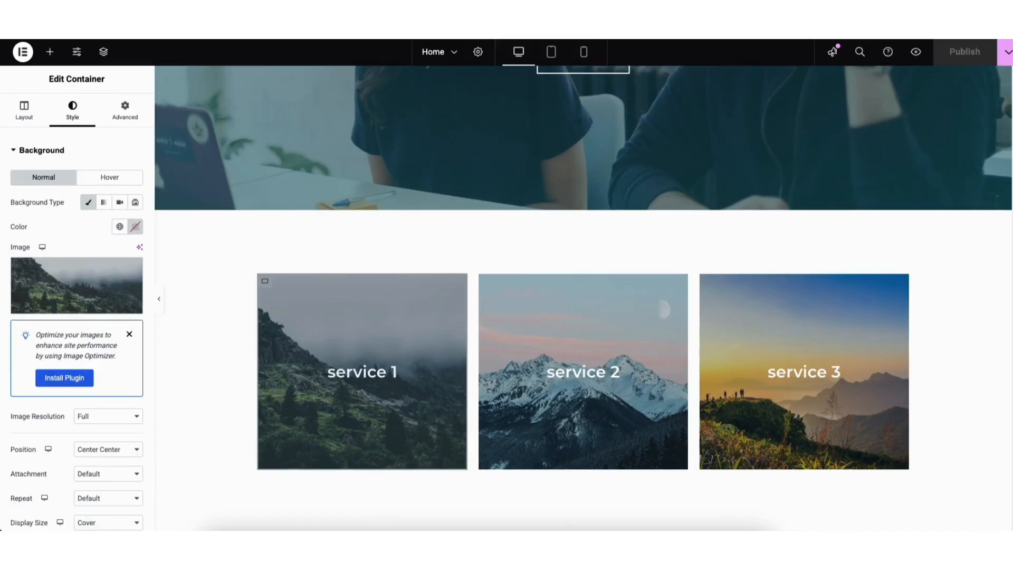
Step: Import the block with three image cards, Feature One to Feature Three, from the block library into the empty area above the footer
{"action": "scroll", "coordinate": [1001, 417], "scroll_direction": "down", "scroll_amount": 20}
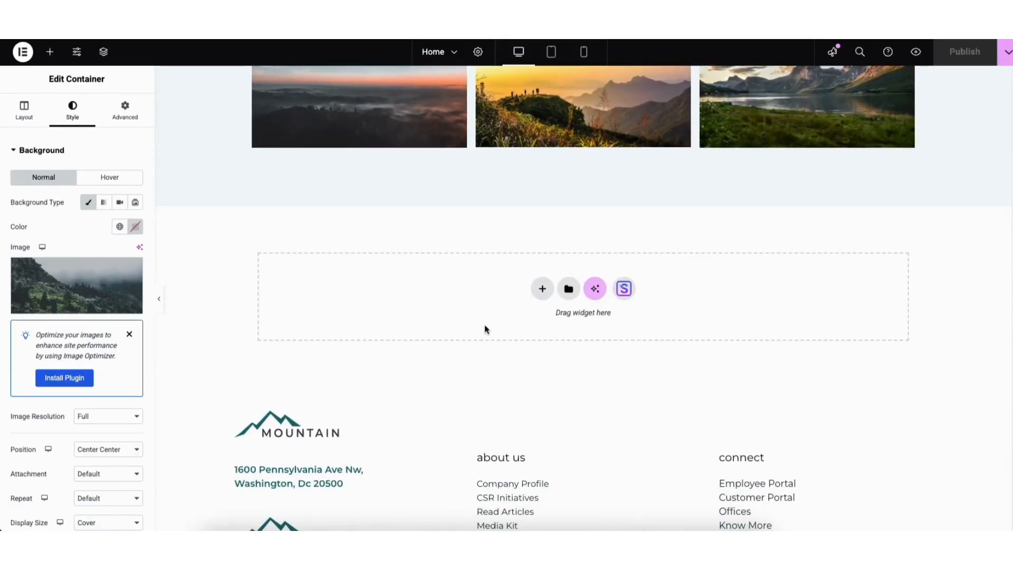
{"action": "left_click", "coordinate": [624, 290]}
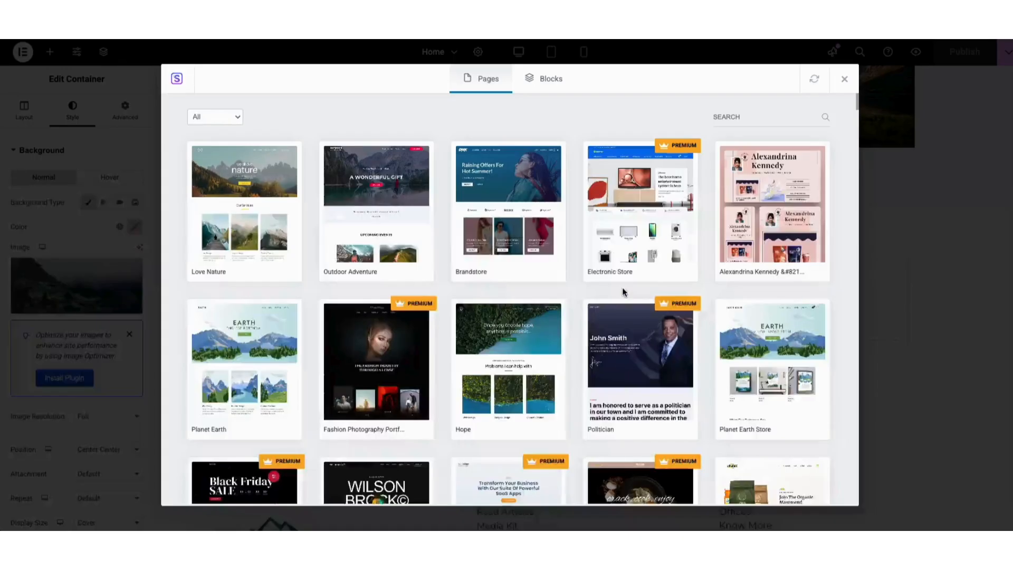
{"action": "left_click", "coordinate": [549, 82]}
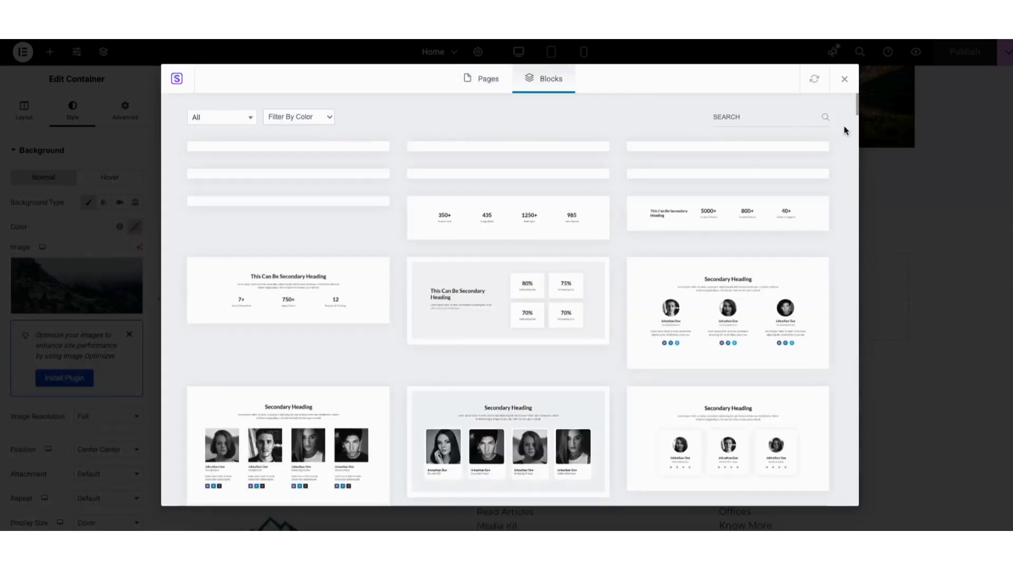
{"action": "left_click_drag", "start_coordinate": [857, 100], "coordinate": [838, 74]}
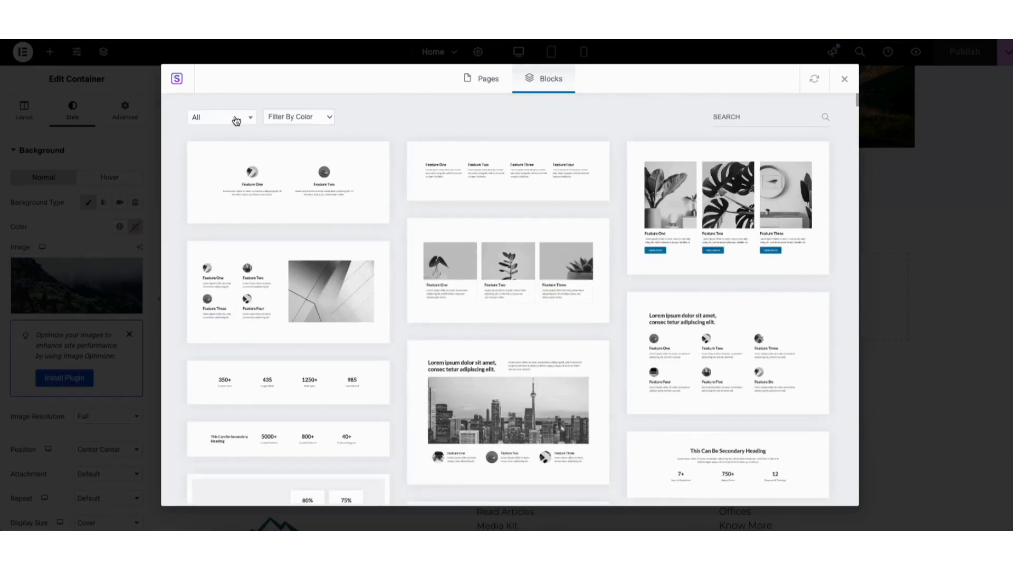
{"action": "left_click", "coordinate": [236, 118]}
{"action": "left_click_drag", "start_coordinate": [252, 158], "coordinate": [262, 235]}
{"action": "left_click", "coordinate": [460, 113]}
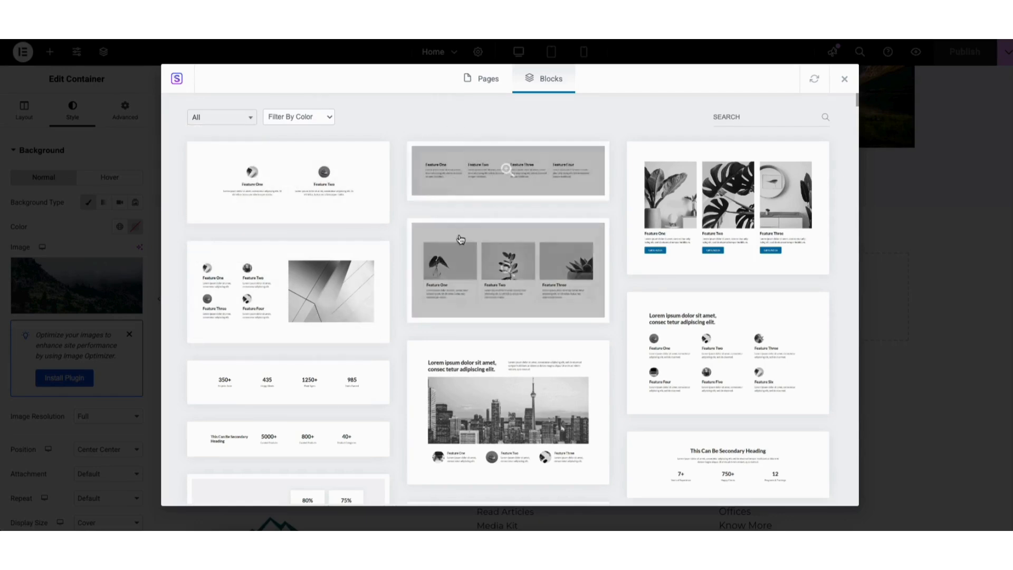
{"action": "left_click", "coordinate": [465, 280]}
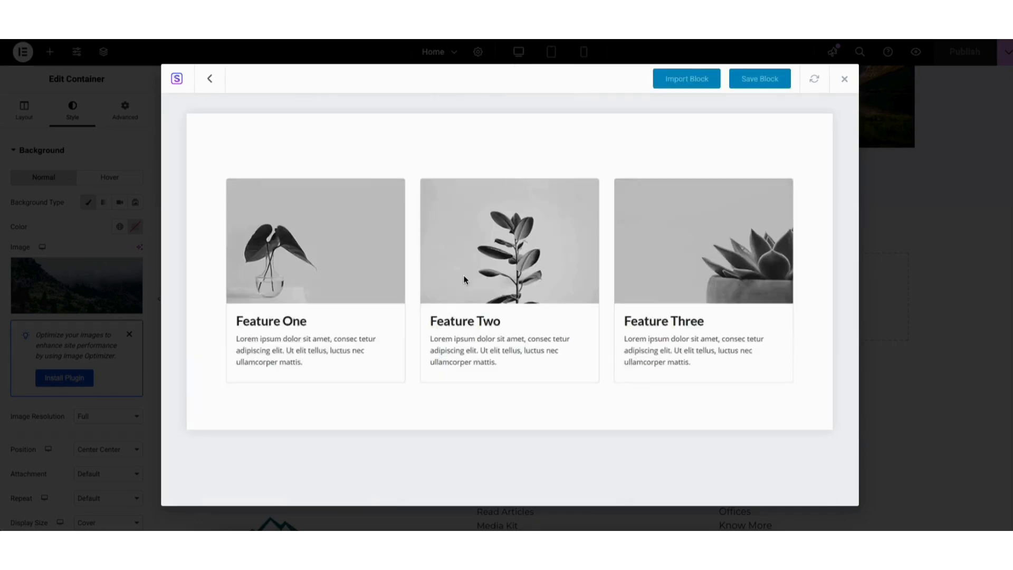
{"action": "left_click", "coordinate": [669, 80]}
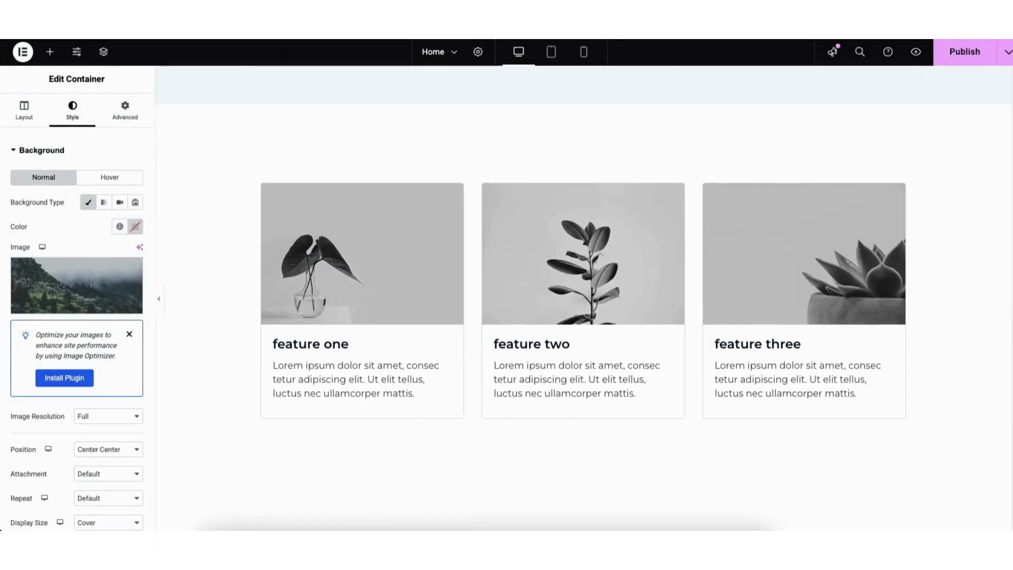
Step: Try different background colors on the imported features section and return it to white
{"action": "right_click", "coordinate": [207, 155]}
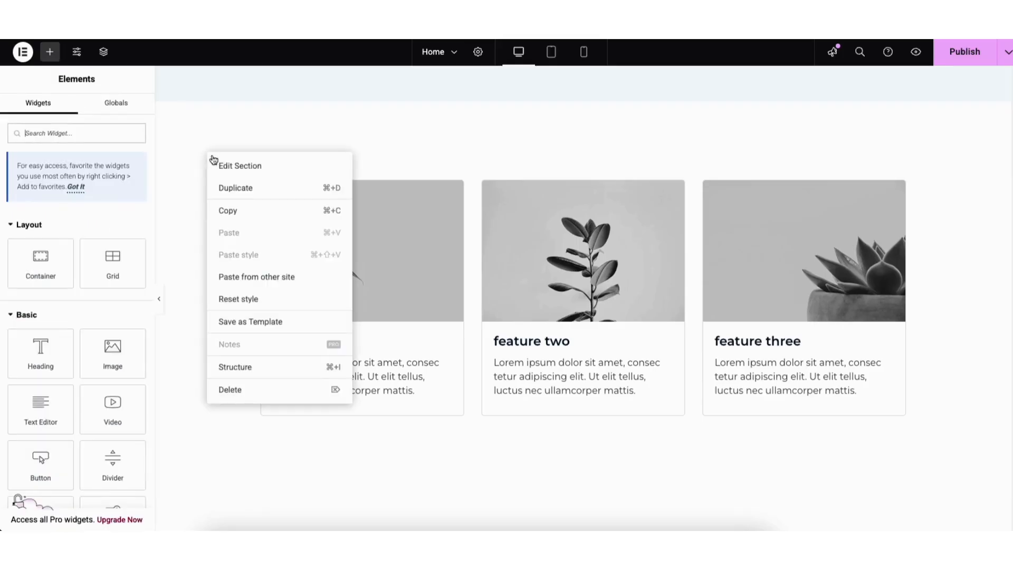
{"action": "left_click", "coordinate": [248, 166]}
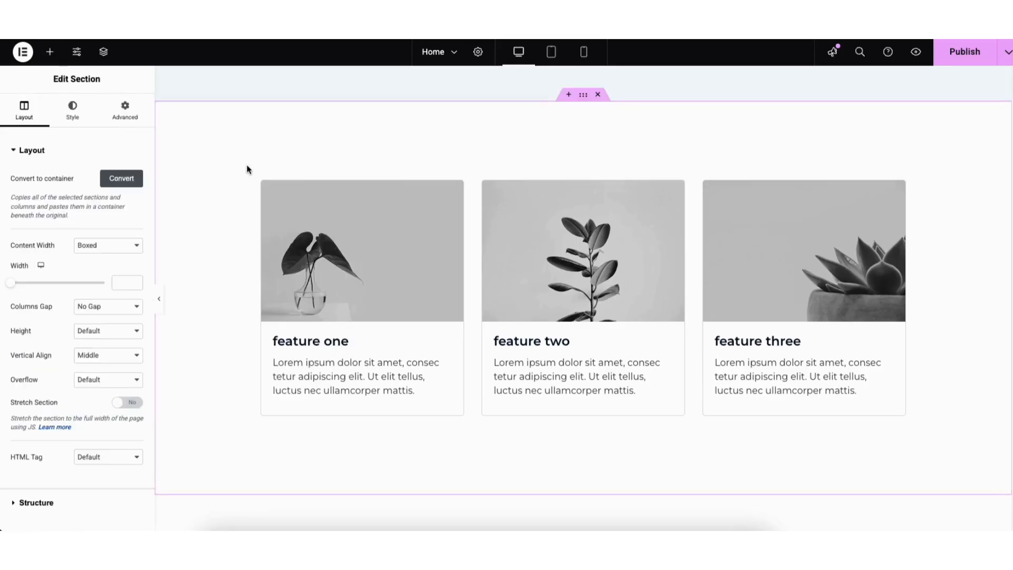
{"action": "left_click", "coordinate": [73, 112]}
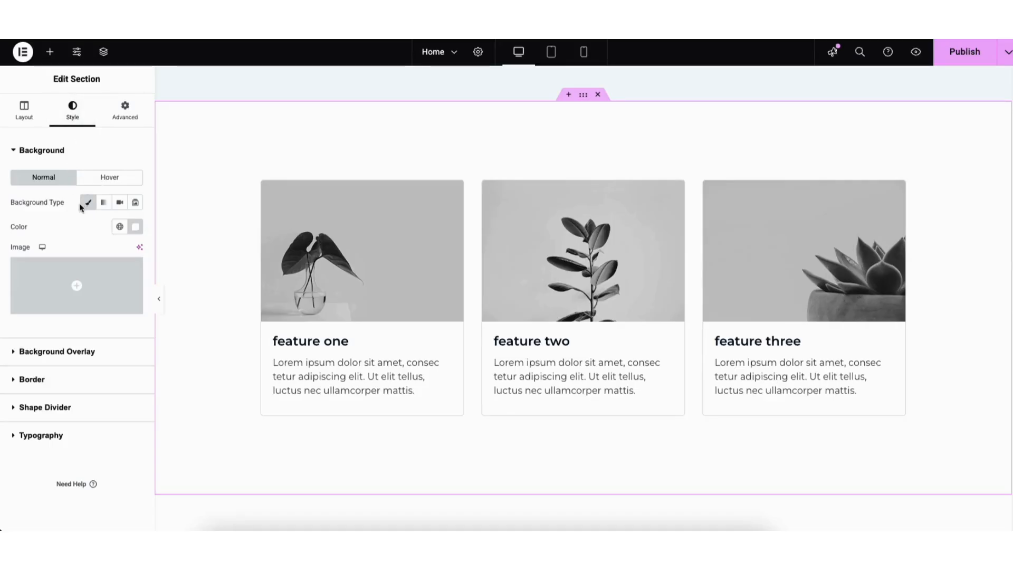
{"action": "left_click", "coordinate": [136, 230]}
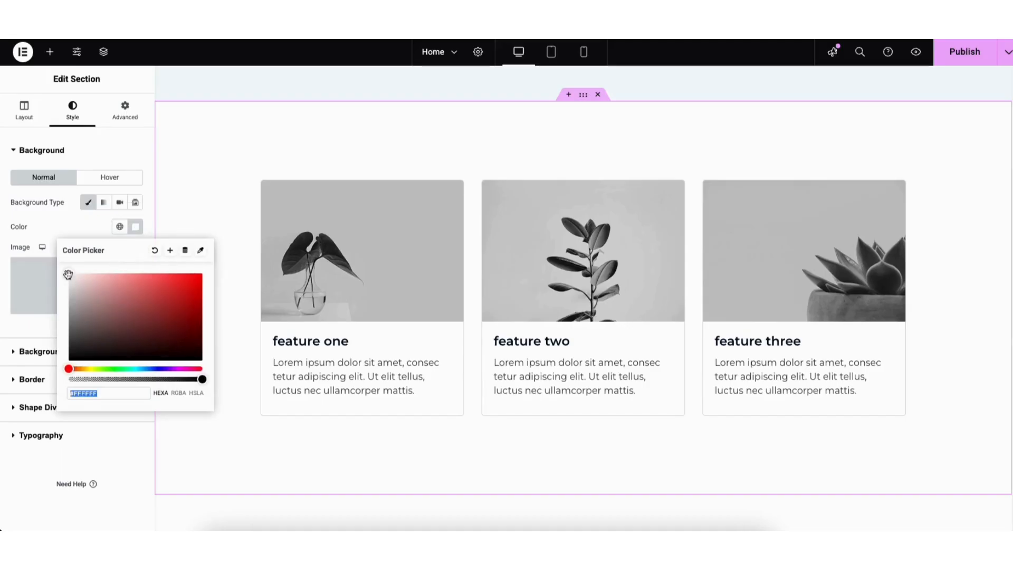
{"action": "left_click", "coordinate": [201, 276]}
{"action": "left_click", "coordinate": [198, 363]}
{"action": "left_click_drag", "start_coordinate": [198, 363], "coordinate": [56, 267]}
{"action": "left_click", "coordinate": [196, 174]}
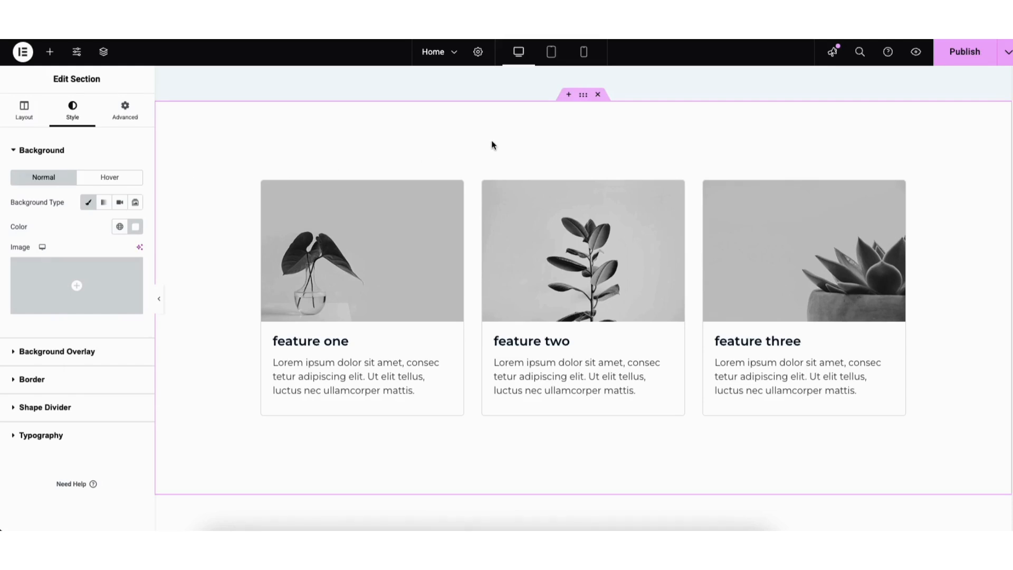
Step: Add a flexbox container with three columns, the middle one wider, above the features section
{"action": "left_click", "coordinate": [568, 95]}
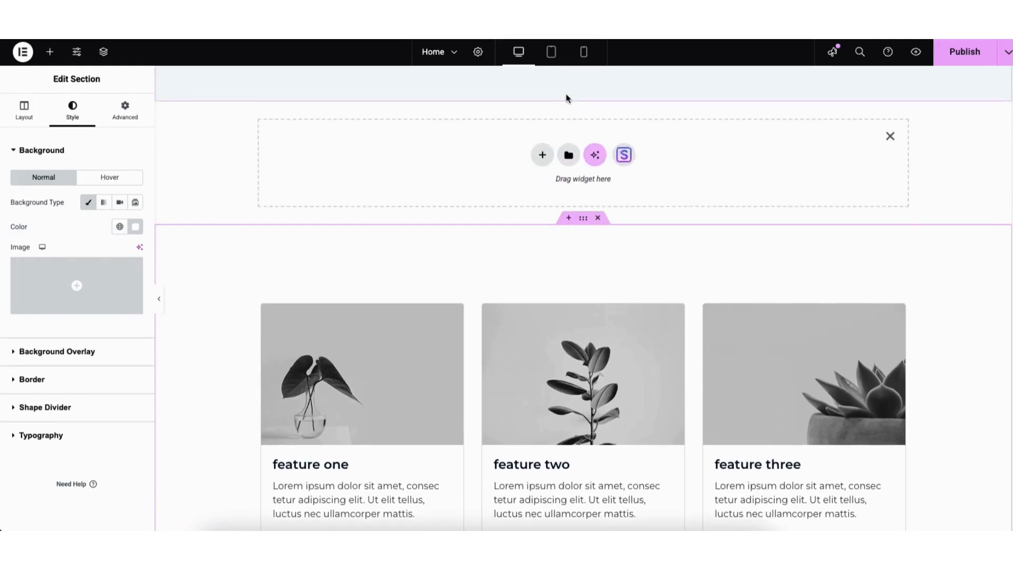
{"action": "left_click", "coordinate": [542, 154]}
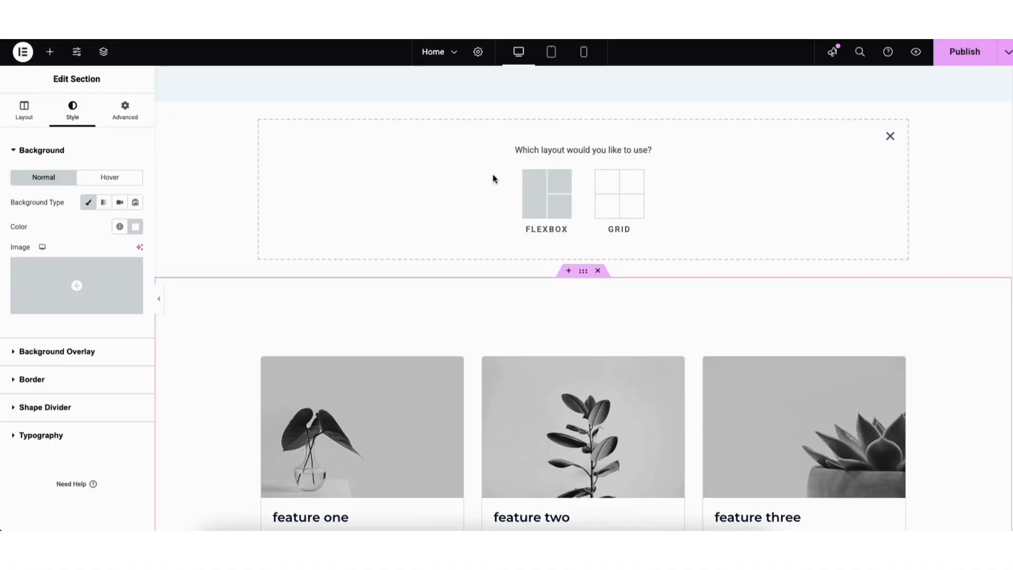
{"action": "left_click", "coordinate": [534, 191]}
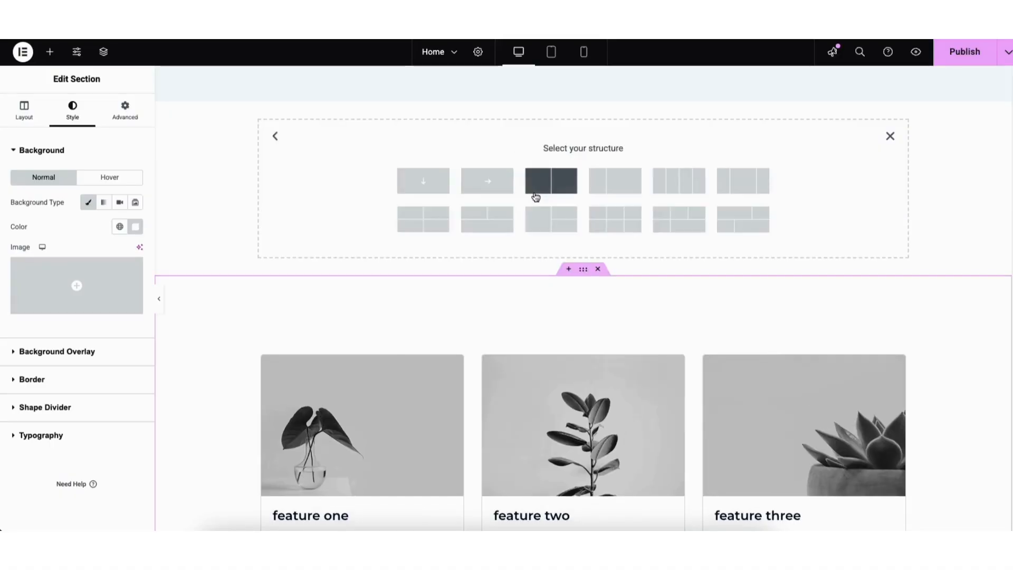
{"action": "left_click", "coordinate": [741, 181]}
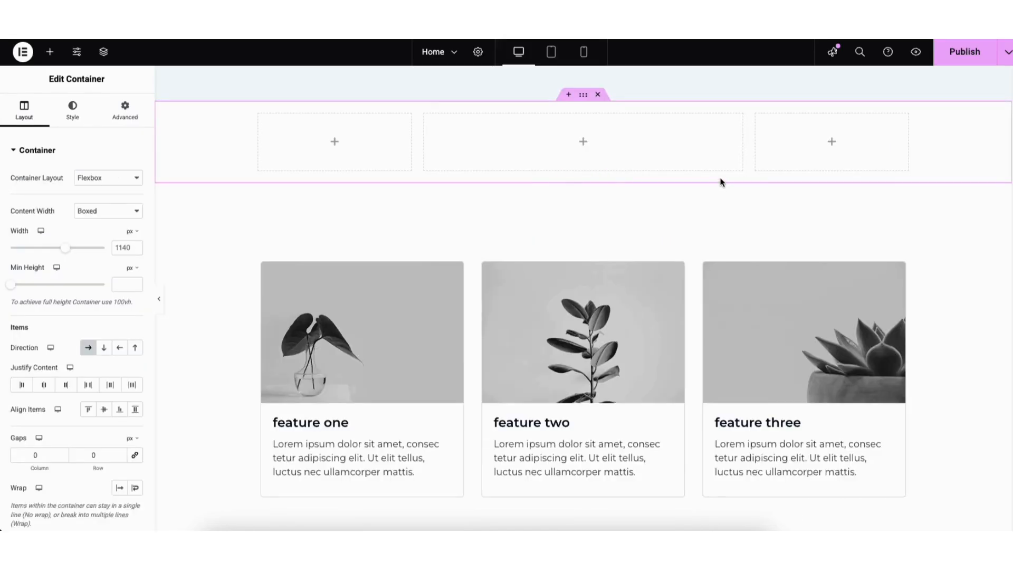
Step: Add a Heading widget to the middle column of the three-column container, and delete the whole container
{"action": "left_click", "coordinate": [49, 51]}
{"action": "left_click_drag", "start_coordinate": [39, 350], "coordinate": [559, 151]}
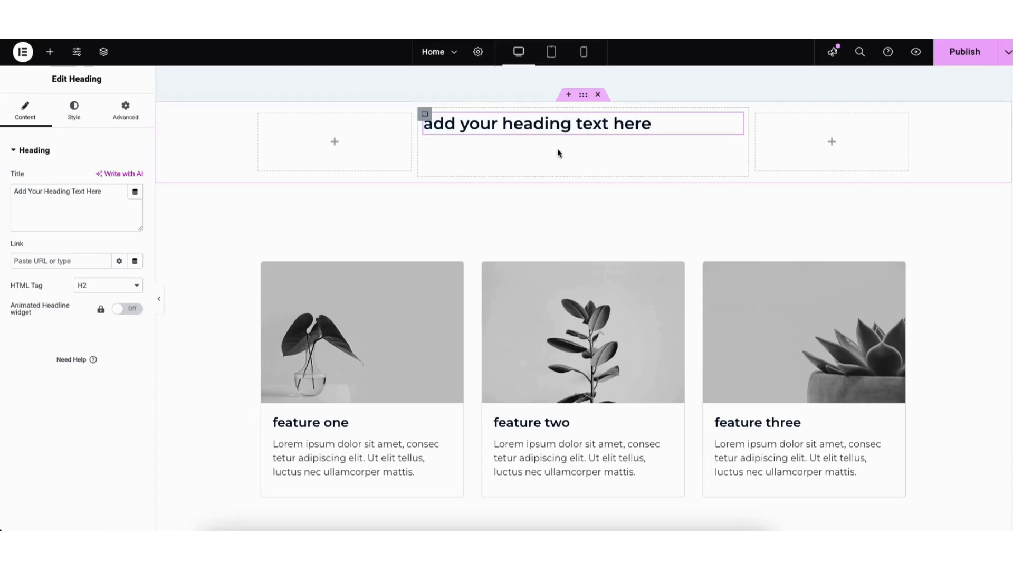
{"action": "left_click", "coordinate": [599, 95]}
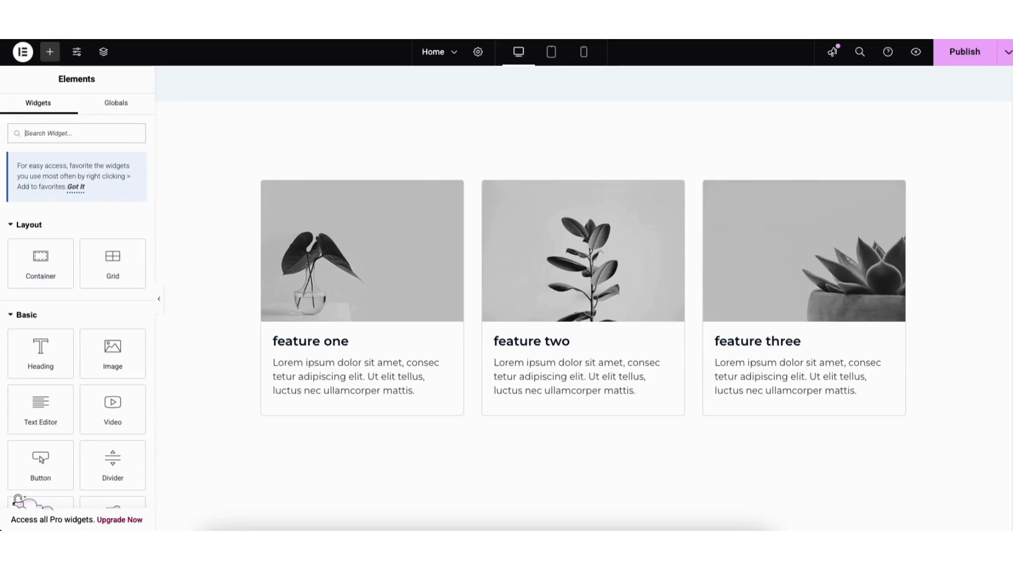
Step: Try to reposition the features section, and view the page's additional save options
{"action": "scroll", "coordinate": [781, 254], "scroll_direction": "up", "scroll_amount": 1}
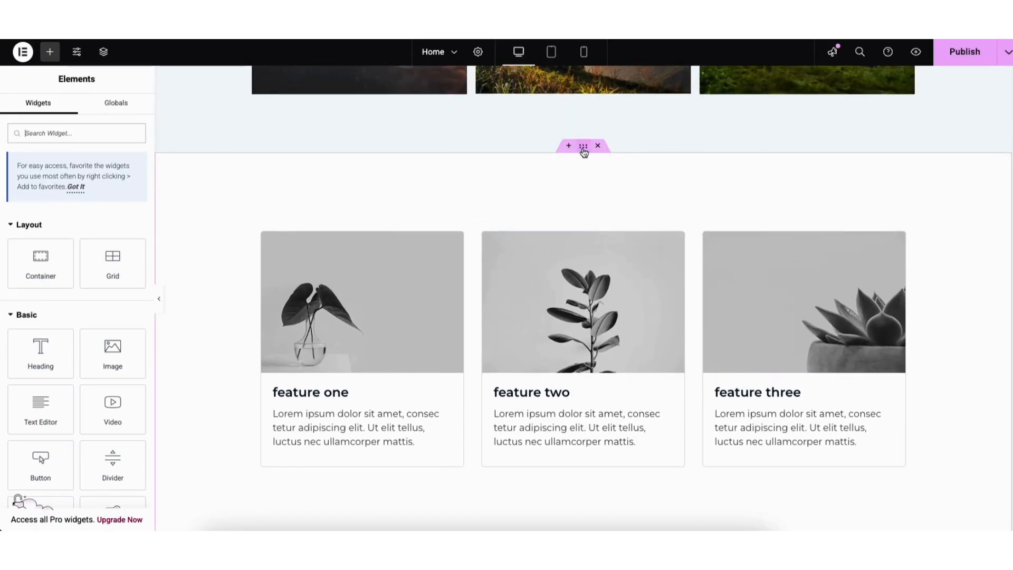
{"action": "left_click_drag", "start_coordinate": [583, 149], "coordinate": [518, 160]}
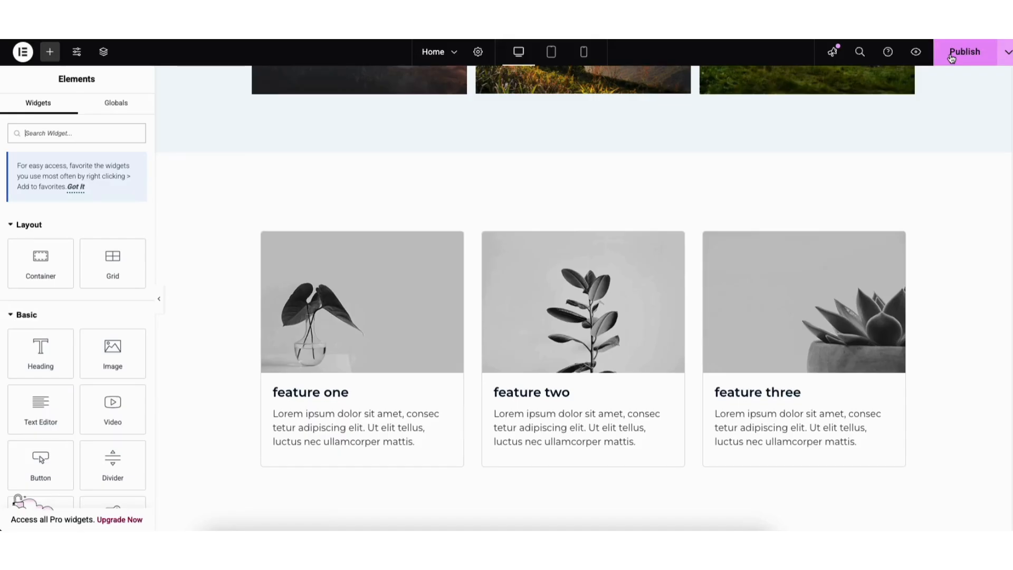
{"action": "left_click", "coordinate": [1008, 53]}
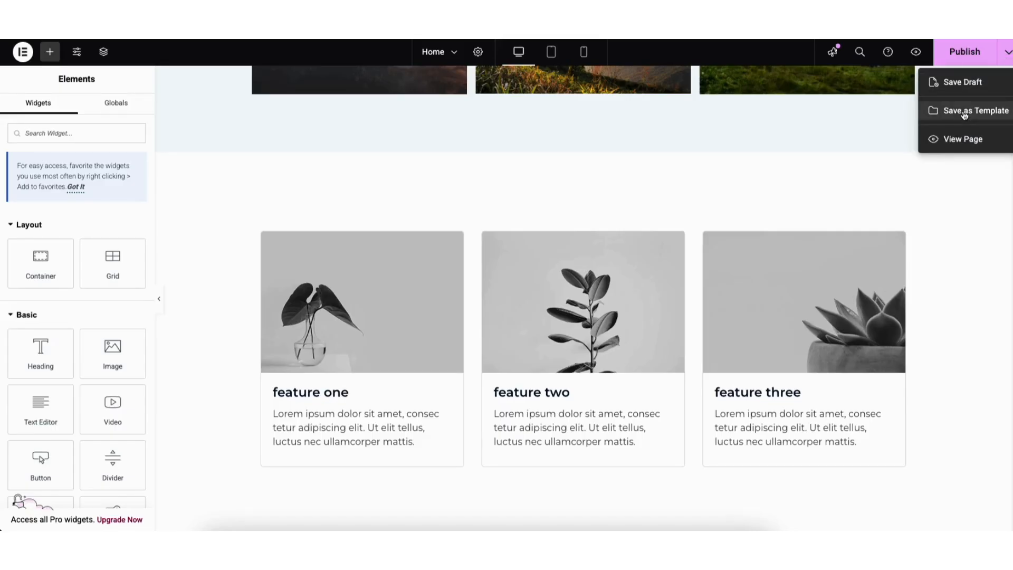
{"action": "left_click", "coordinate": [903, 121]}
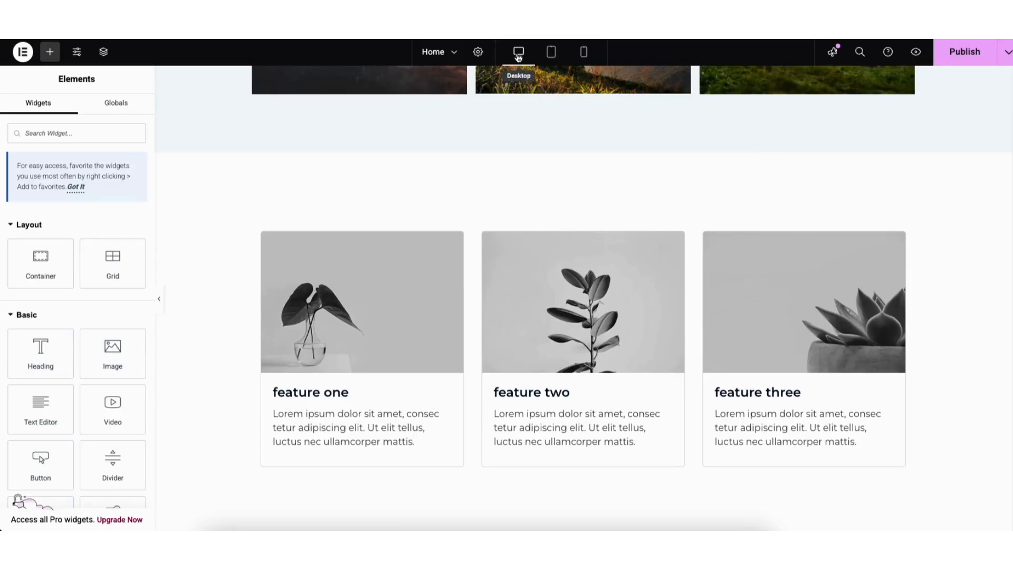
Step: Preview the page in the tablet and mobile layouts, and return to the desktop layout
{"action": "left_click", "coordinate": [551, 52]}
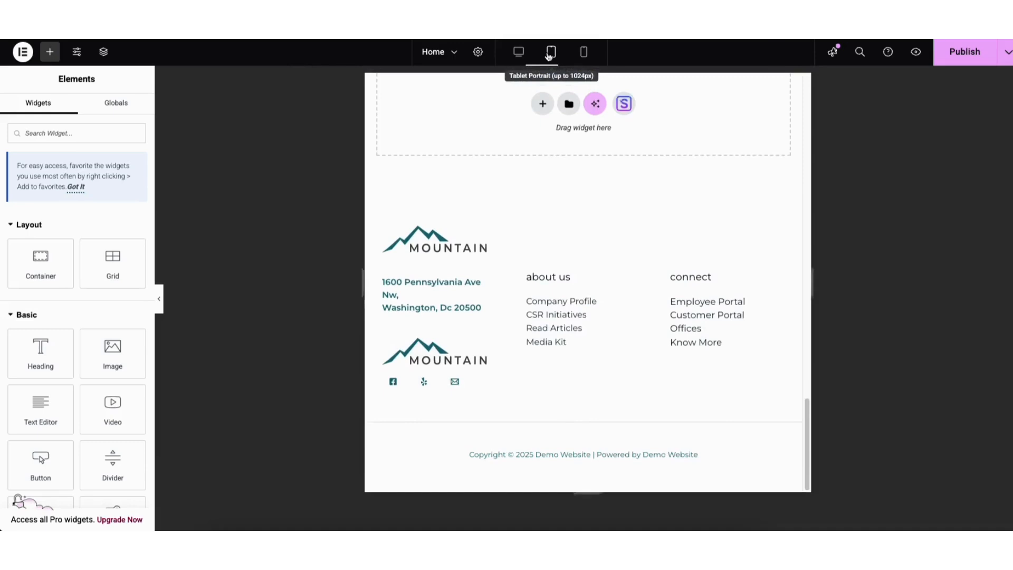
{"action": "scroll", "coordinate": [809, 422], "scroll_direction": "up", "scroll_amount": 15}
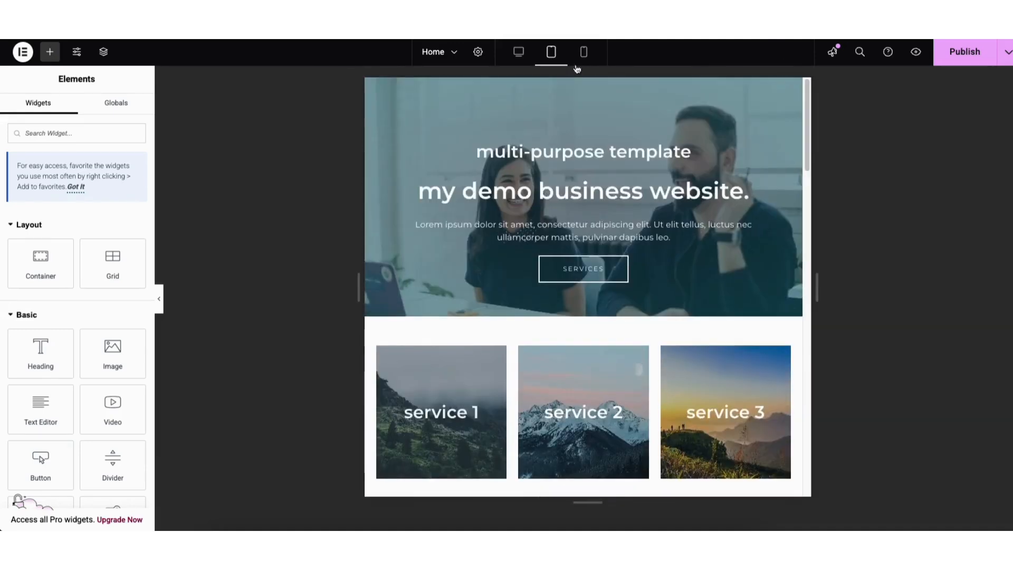
{"action": "left_click", "coordinate": [584, 52]}
{"action": "left_click_drag", "start_coordinate": [688, 112], "coordinate": [544, 61]}
{"action": "left_click", "coordinate": [518, 52]}
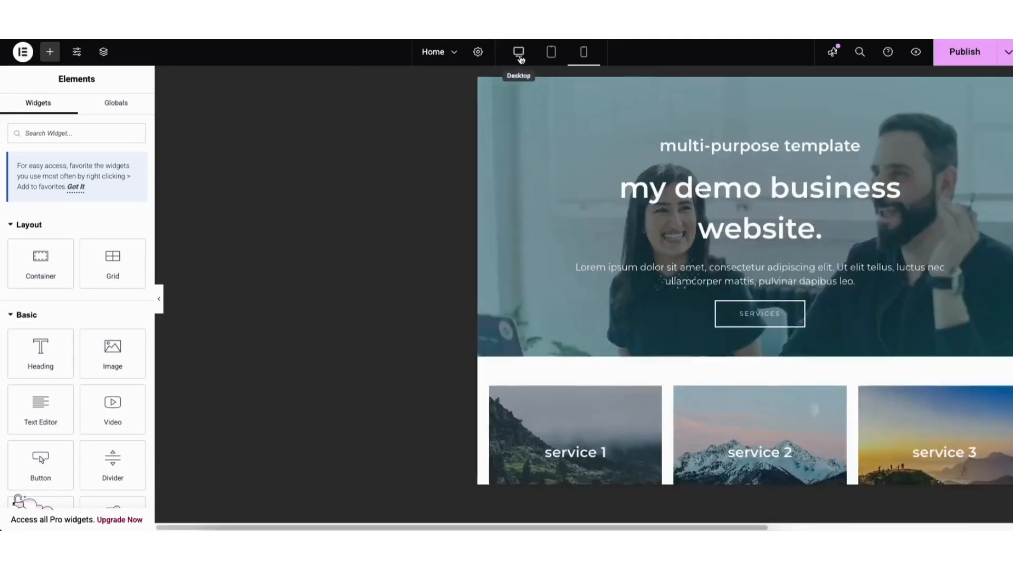
Step: View the Site Settings categories and close them
{"action": "left_click", "coordinate": [76, 52]}
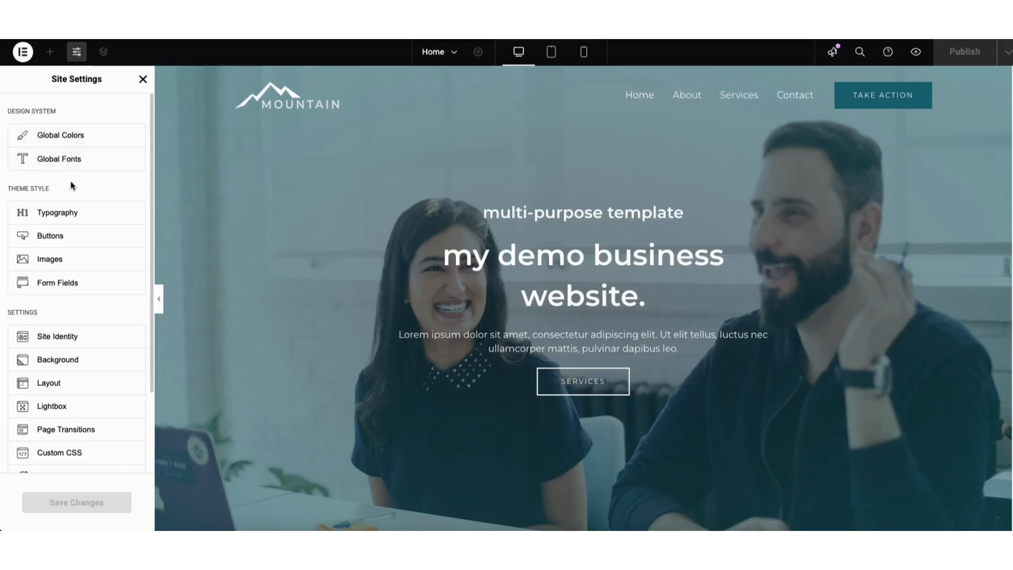
{"action": "left_click", "coordinate": [140, 80]}
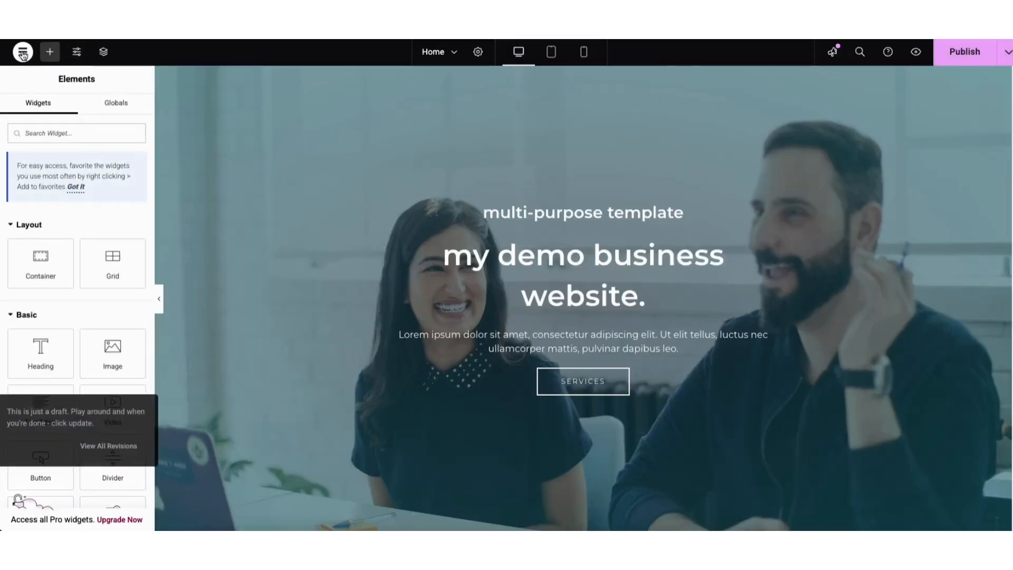
Step: View the home page's action history and revisions, and exit the editor to the WordPress admin
{"action": "left_click", "coordinate": [23, 54]}
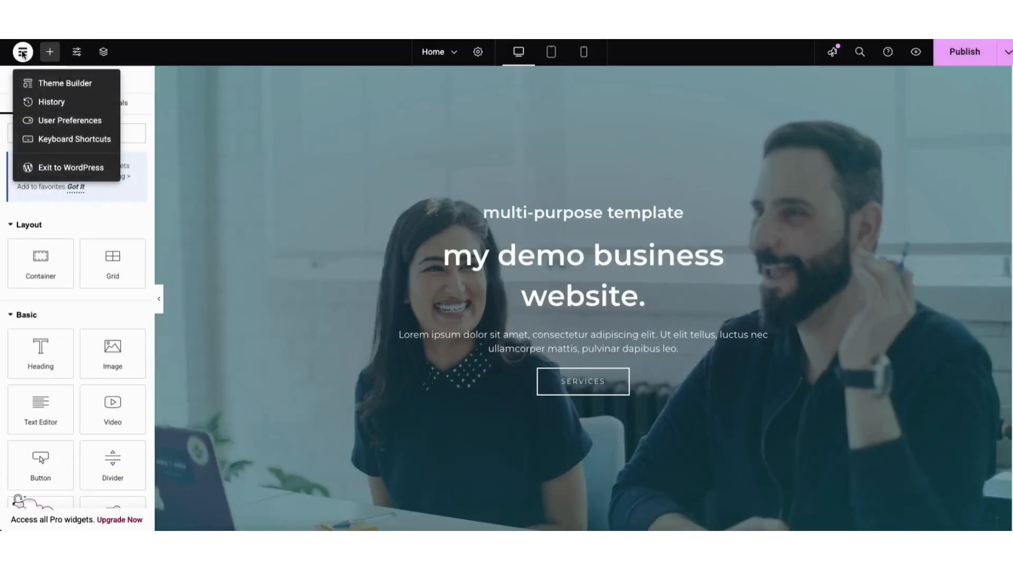
{"action": "left_click", "coordinate": [63, 102]}
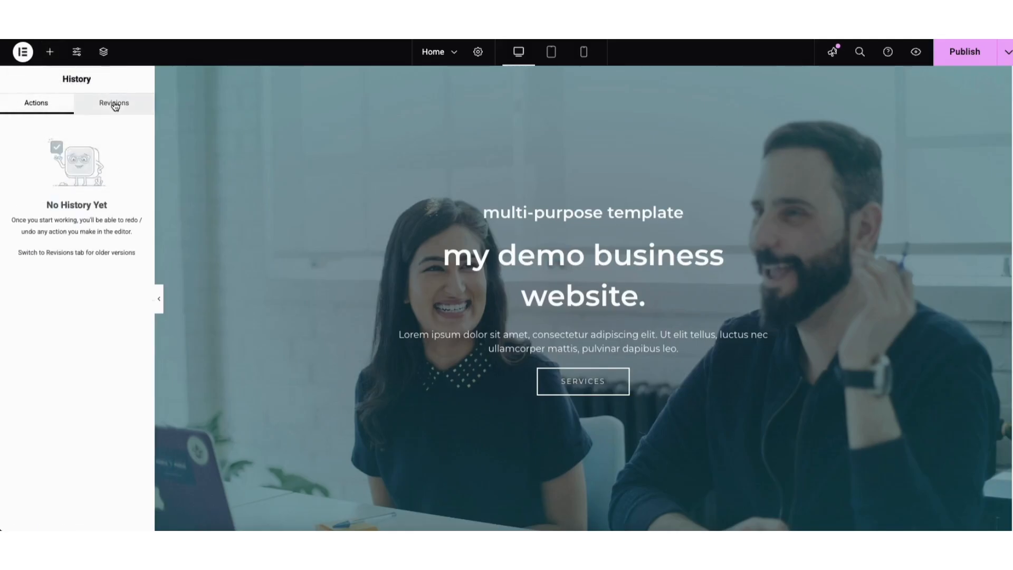
{"action": "left_click", "coordinate": [115, 105]}
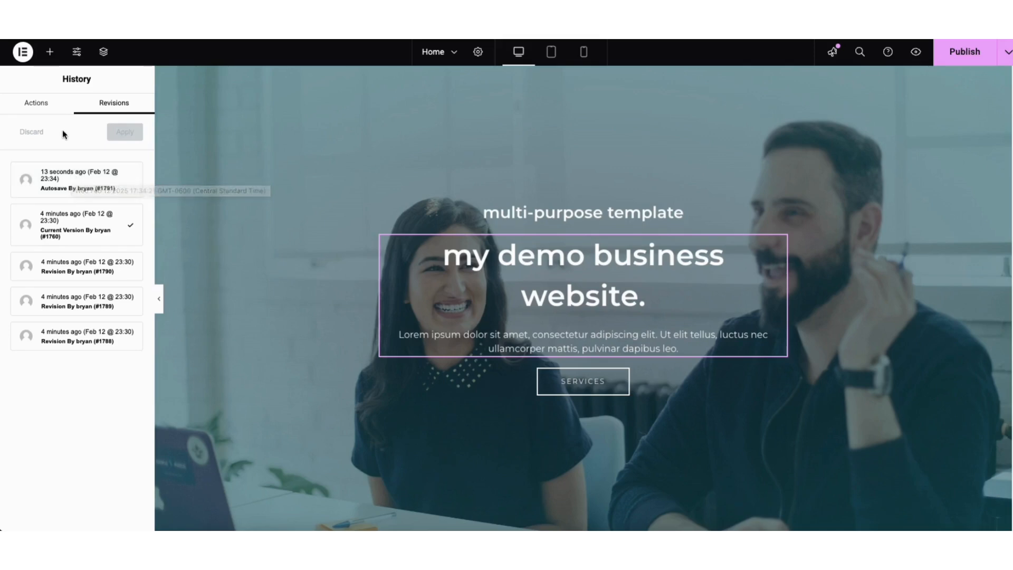
{"action": "left_click", "coordinate": [22, 54]}
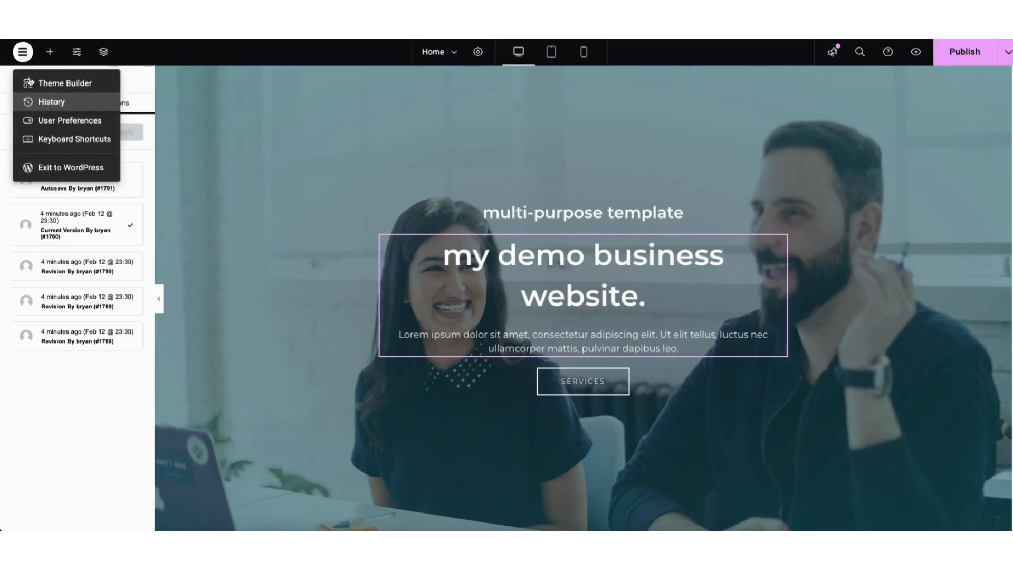
{"action": "left_click", "coordinate": [54, 168]}
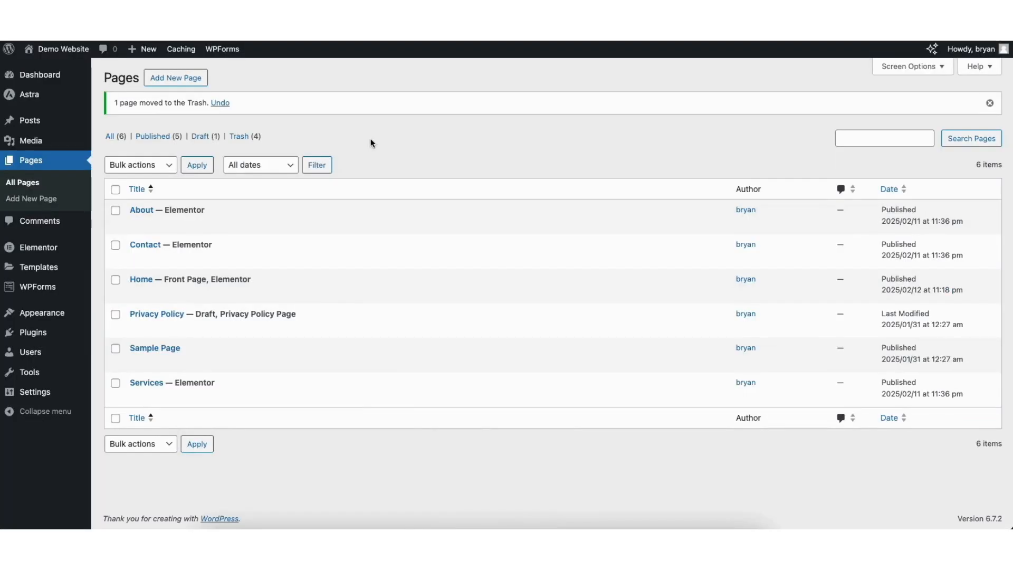
Step: Look through the site's page list, media library and post list
{"action": "left_click", "coordinate": [24, 185]}
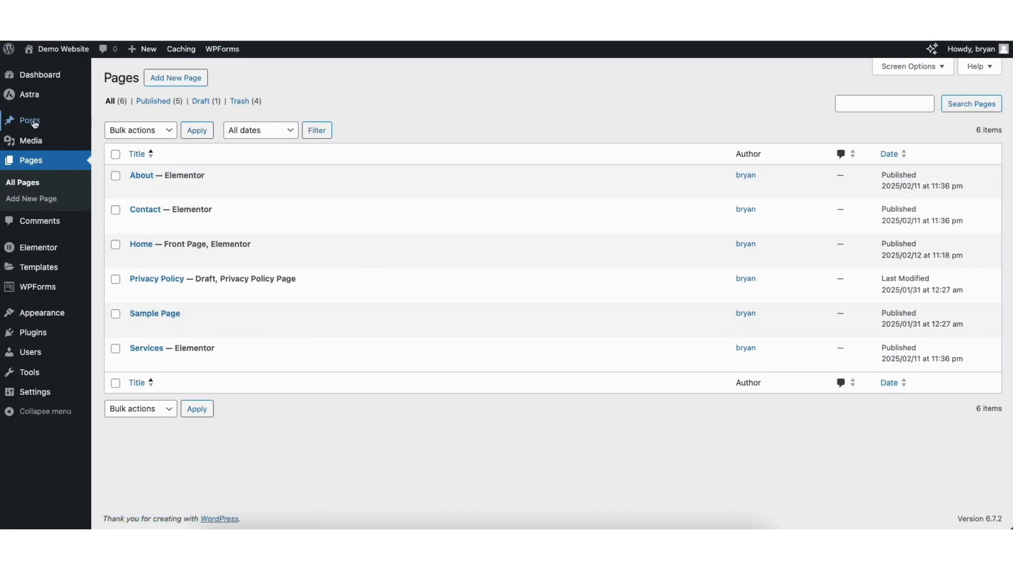
{"action": "mouse_move", "coordinate": [28, 140]}
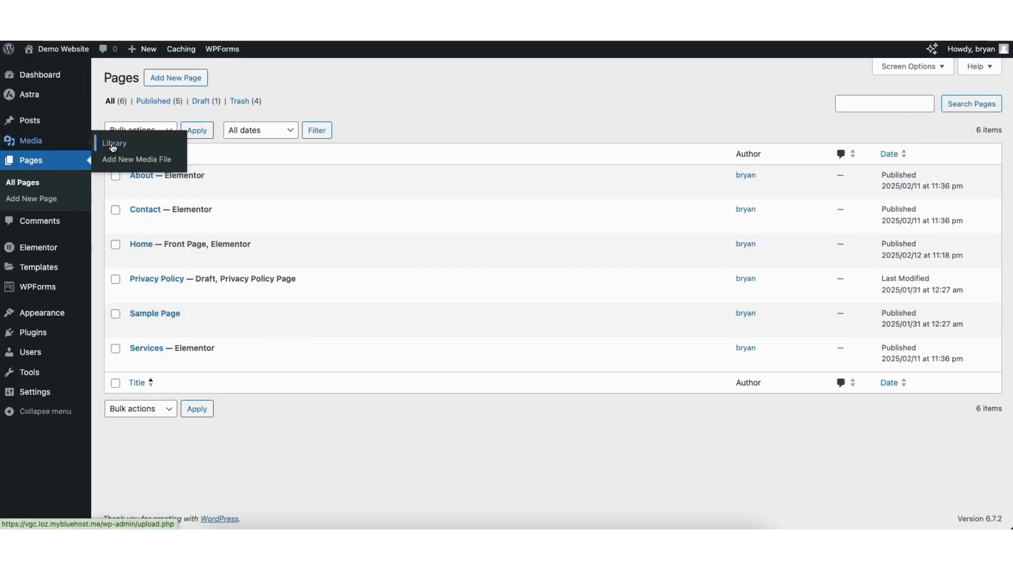
{"action": "left_click", "coordinate": [114, 145]}
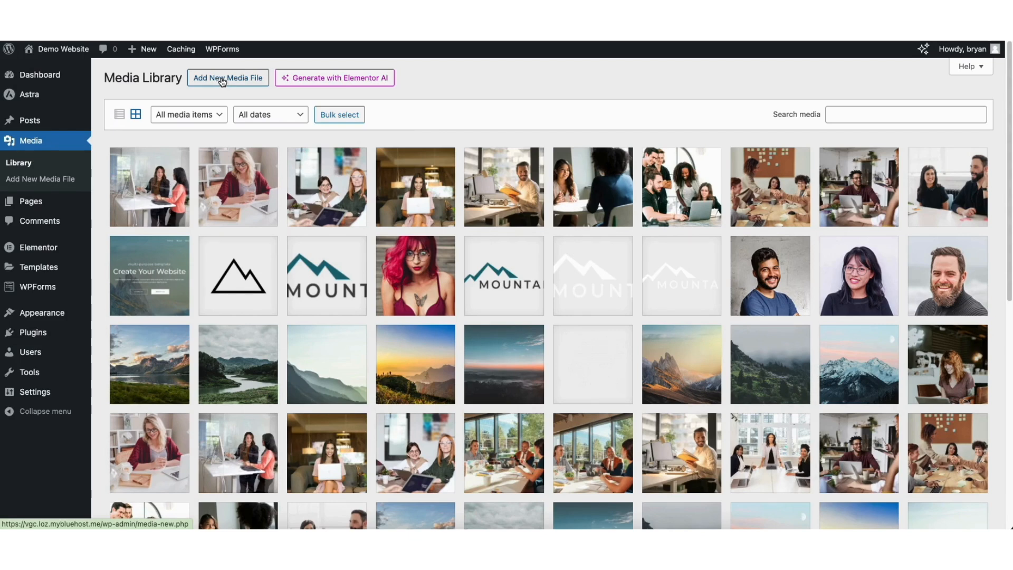
{"action": "mouse_move", "coordinate": [31, 125]}
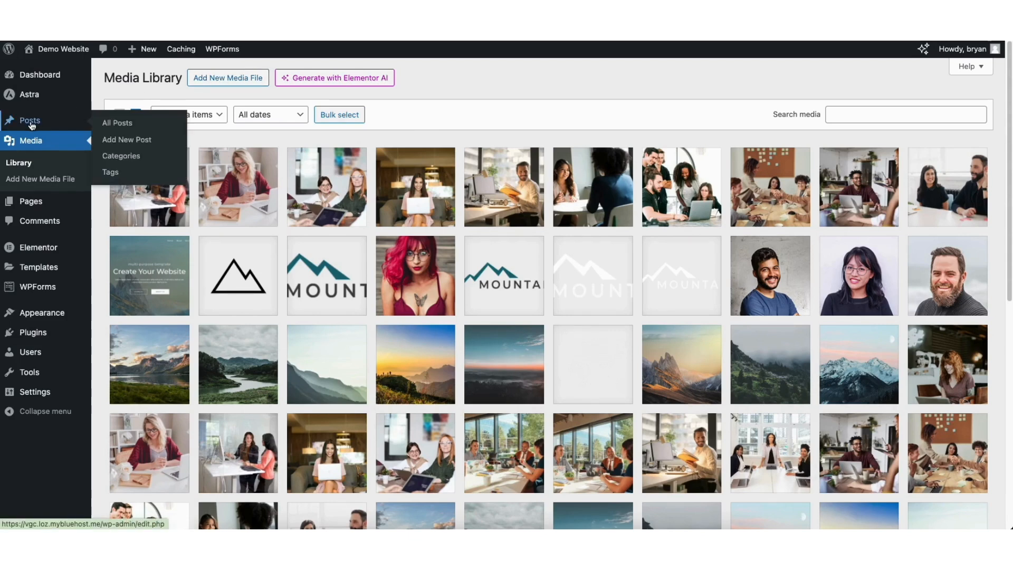
{"action": "left_click", "coordinate": [120, 127]}
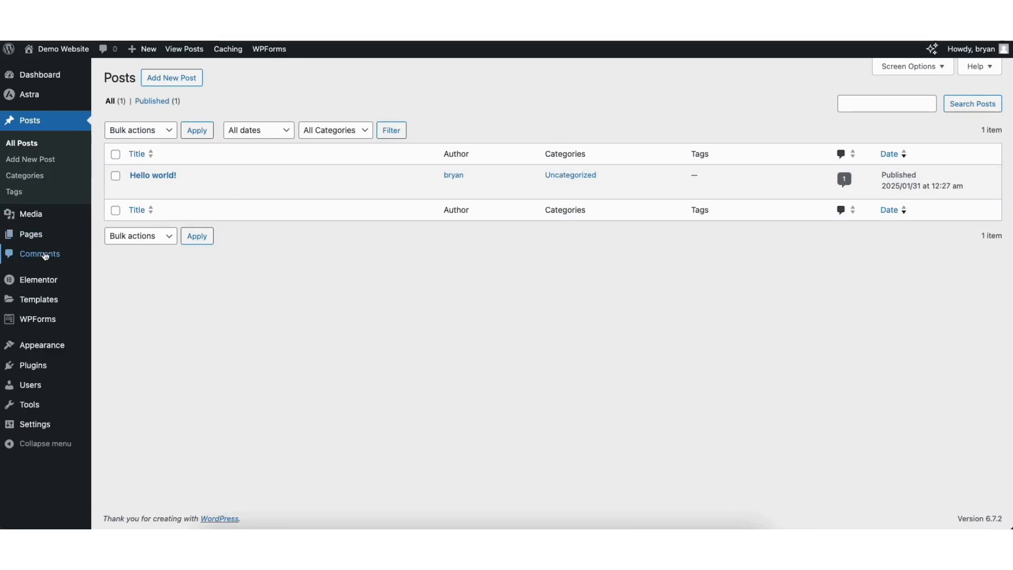
Step: View the site's comments and the catalogue for adding new plugins
{"action": "left_click", "coordinate": [42, 255]}
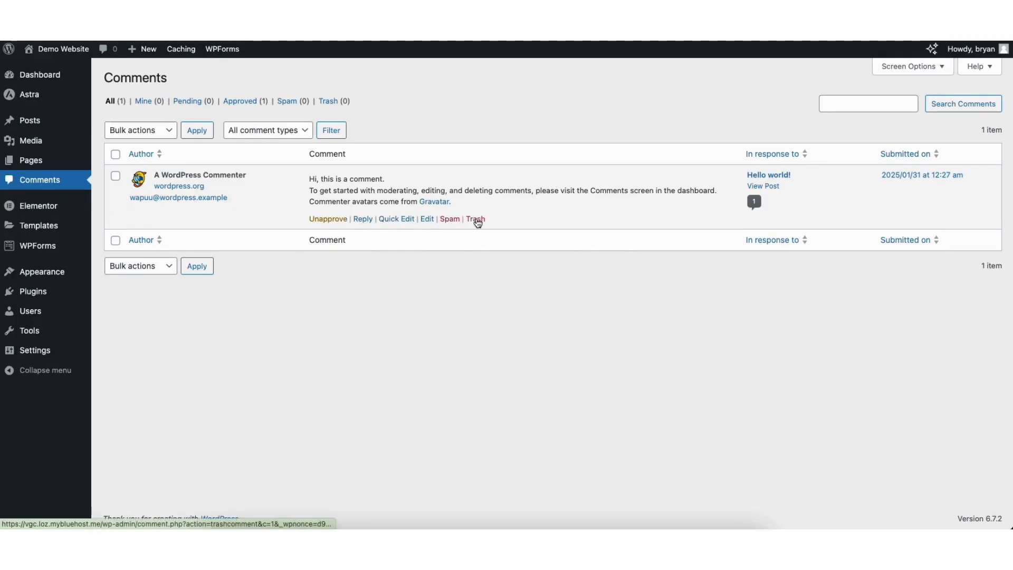
{"action": "mouse_move", "coordinate": [33, 293]}
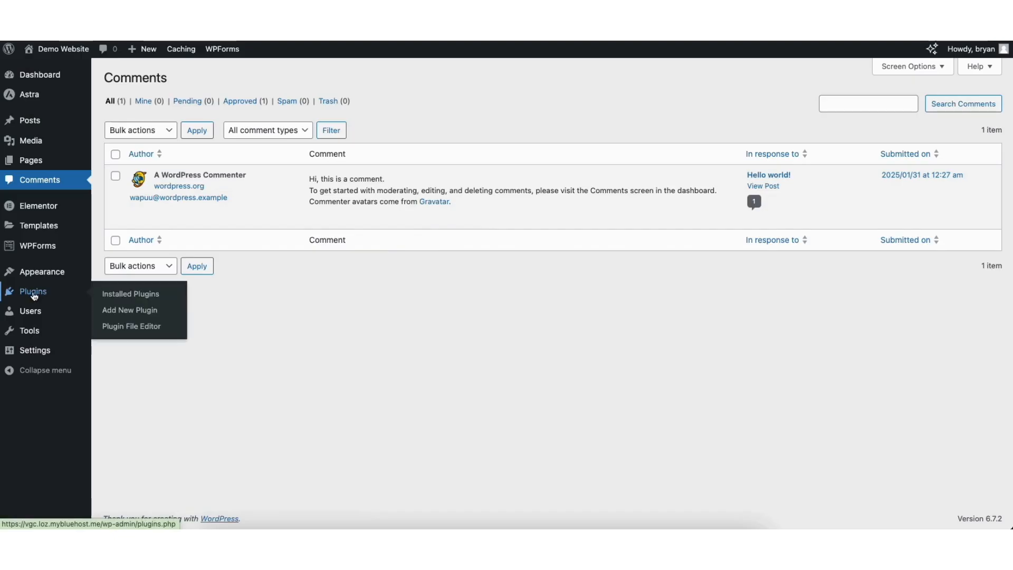
{"action": "left_click", "coordinate": [126, 310]}
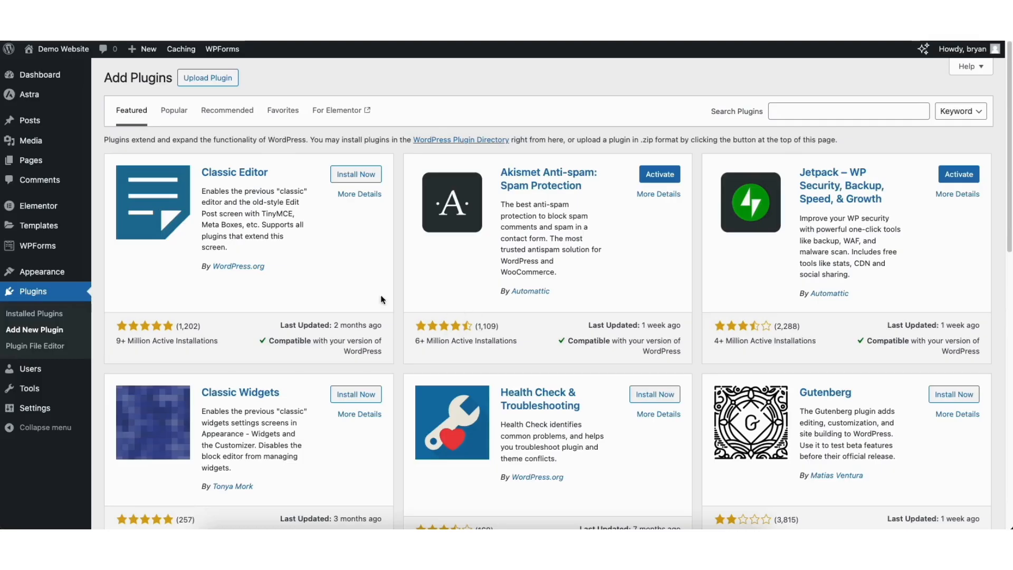
Step: Load the Navigation (Primary Menu) menu for editing in the site's menu settings
{"action": "mouse_move", "coordinate": [38, 277]}
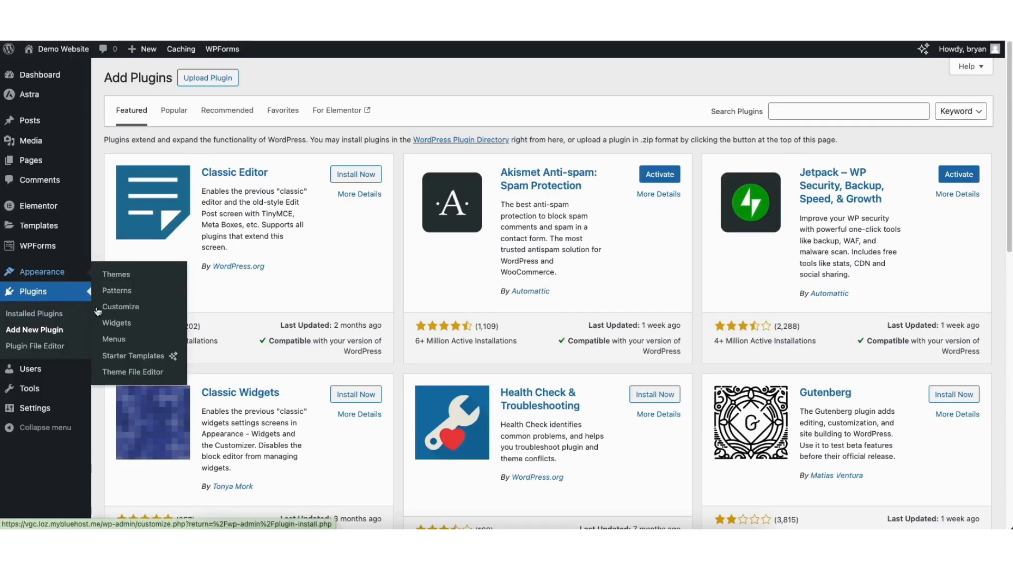
{"action": "left_click", "coordinate": [113, 340]}
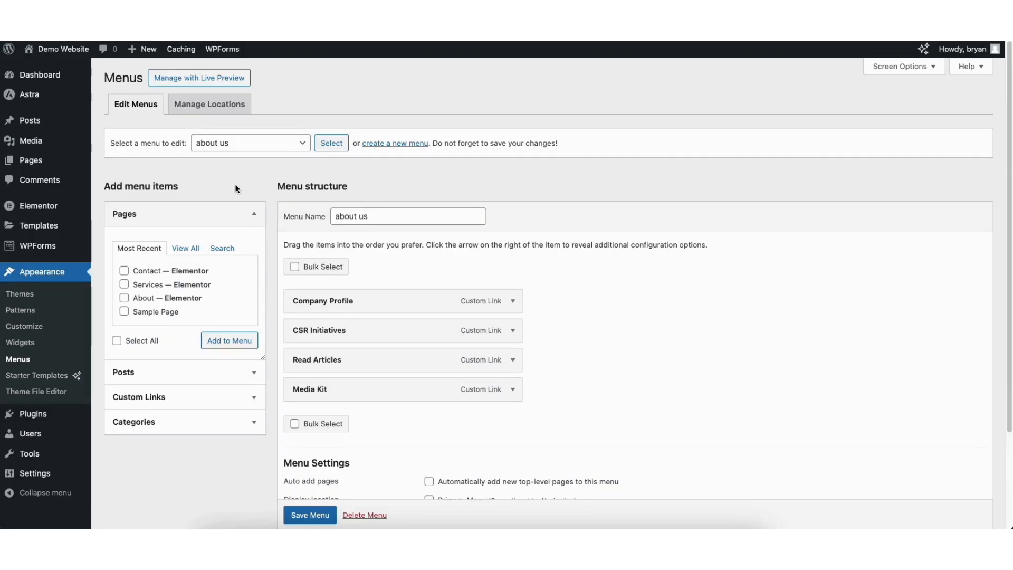
{"action": "left_click", "coordinate": [239, 148]}
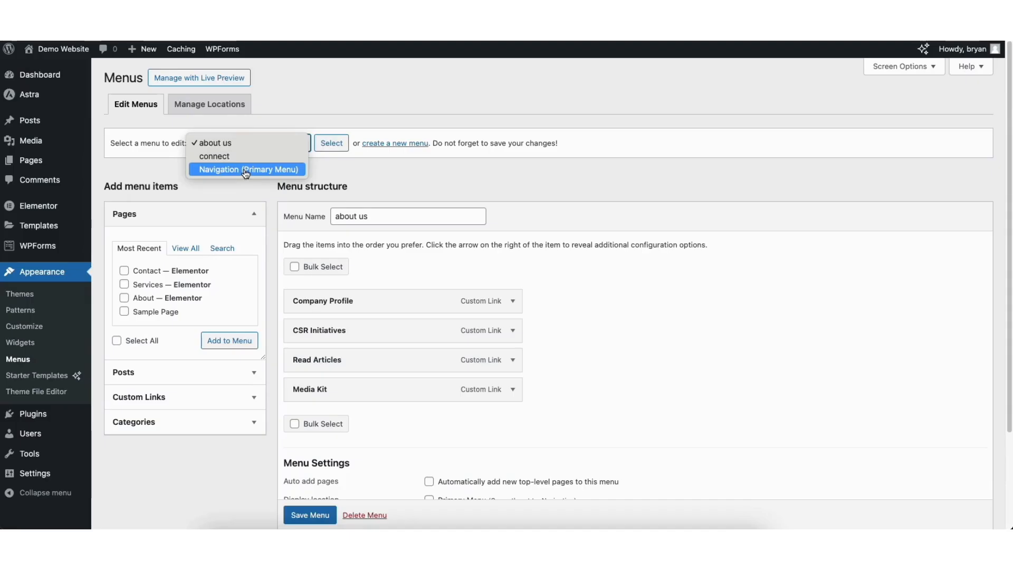
{"action": "left_click", "coordinate": [246, 170]}
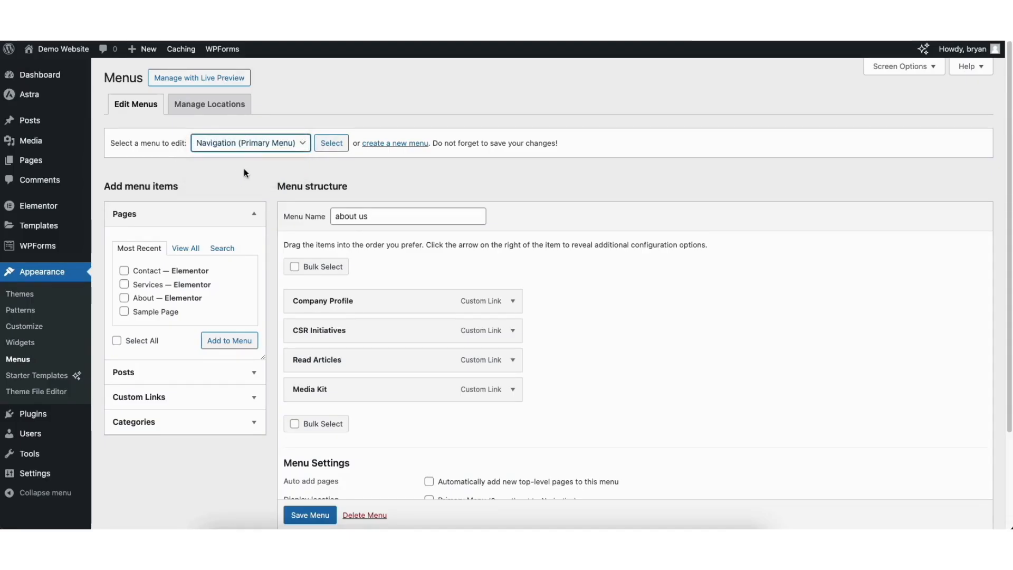
{"action": "left_click", "coordinate": [331, 145]}
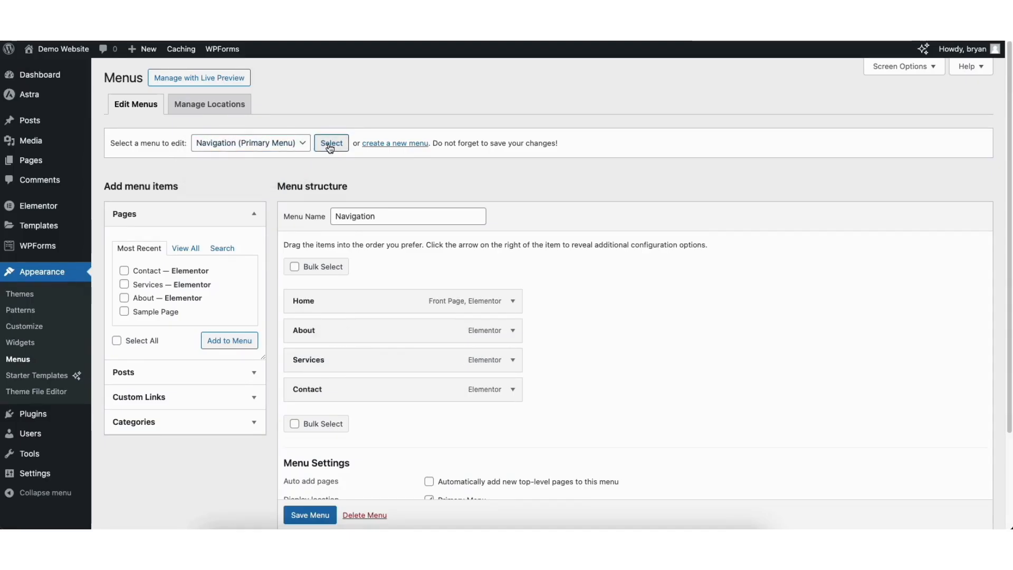
Step: Add Sample Page to the Navigation menu and place it between Services and Contact
{"action": "left_click", "coordinate": [124, 312]}
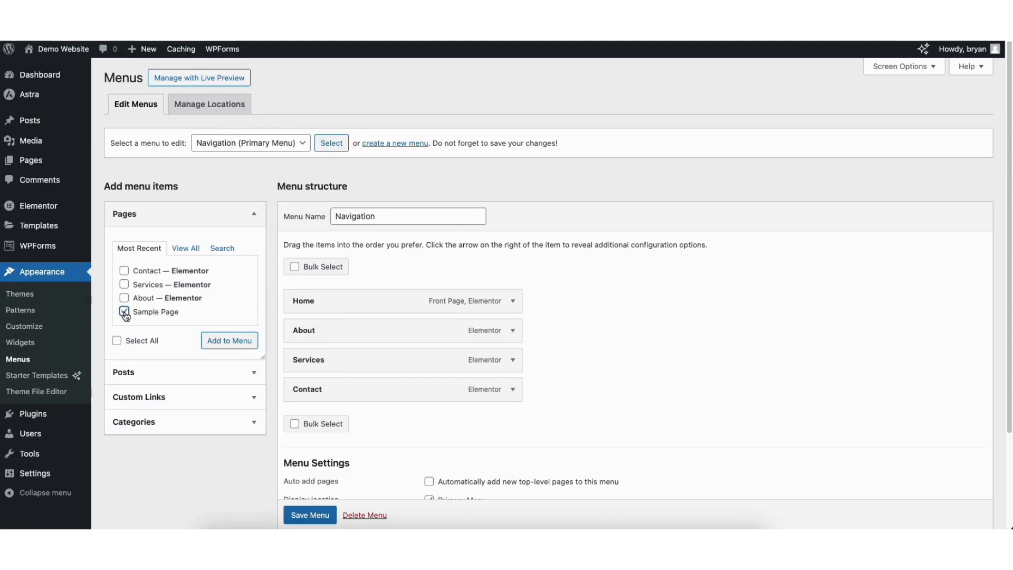
{"action": "left_click", "coordinate": [222, 341]}
{"action": "left_click_drag", "start_coordinate": [303, 417], "coordinate": [298, 389]}
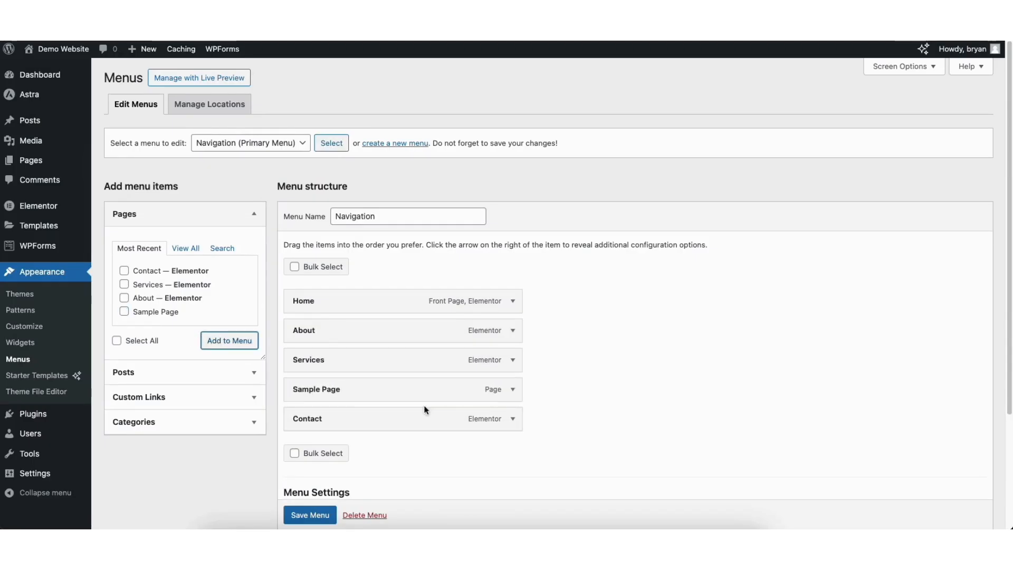
Step: View the Sample Page menu item's settings, including its navigation label, and collapse them
{"action": "left_click", "coordinate": [513, 390]}
{"action": "left_click_drag", "start_coordinate": [1006, 271], "coordinate": [1007, 361]}
{"action": "left_click_drag", "start_coordinate": [297, 283], "coordinate": [368, 285]}
{"action": "left_click", "coordinate": [328, 285]}
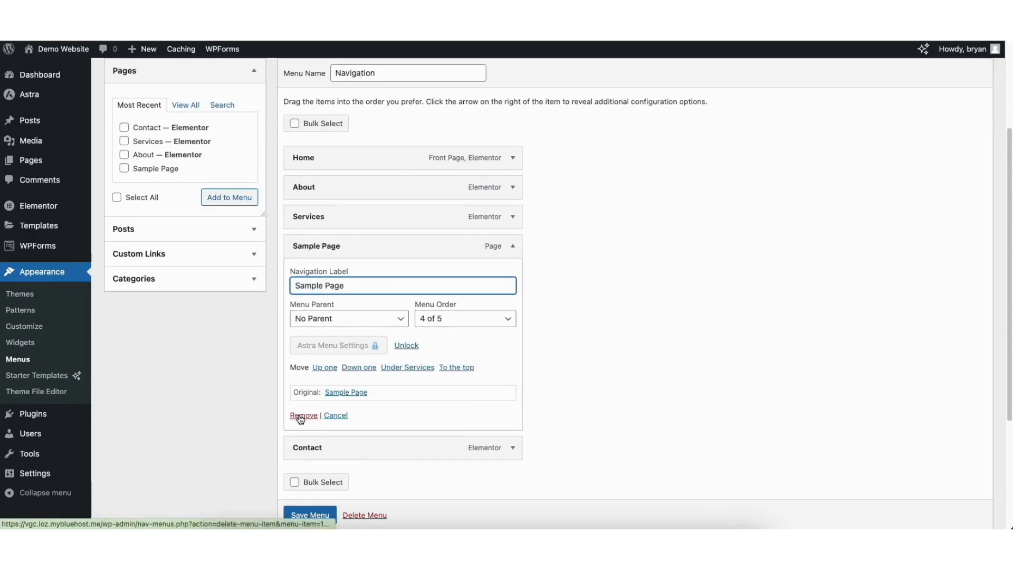
{"action": "left_click", "coordinate": [513, 246]}
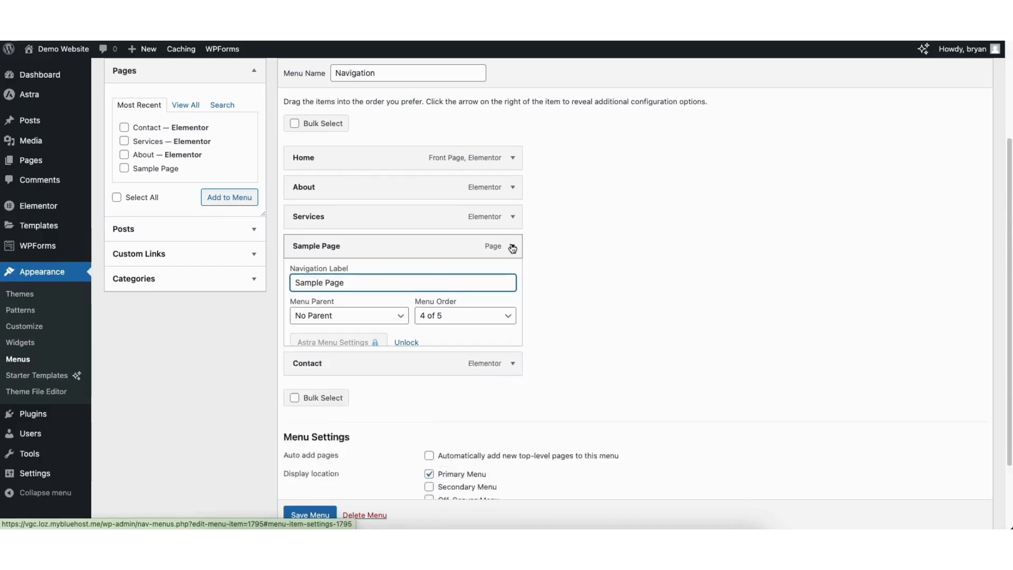
Step: Add a second Sample Page to the menu and nest both Sample Page items as sub items under Services
{"action": "scroll", "coordinate": [523, 166], "scroll_direction": "up", "scroll_amount": 3}
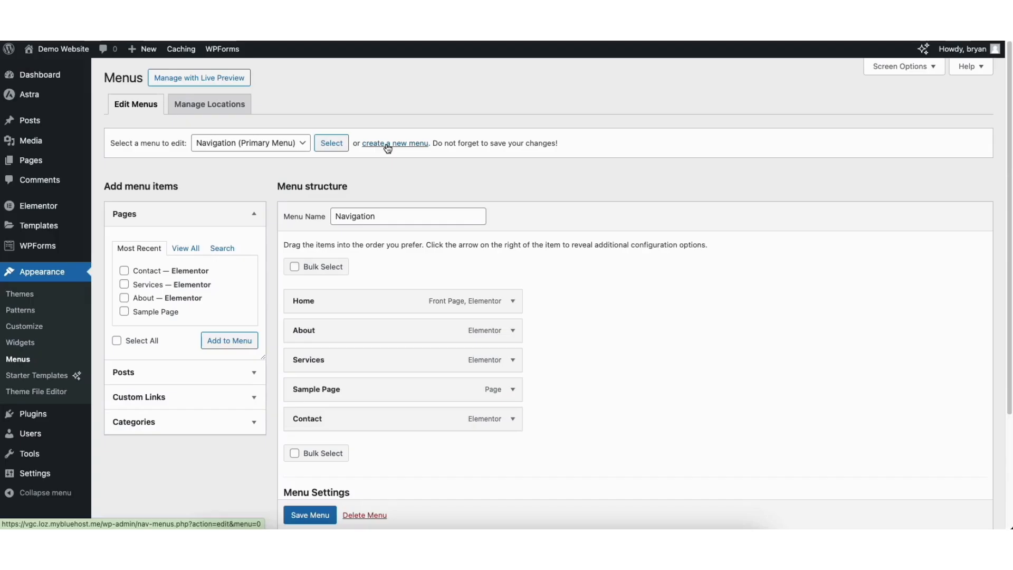
{"action": "left_click", "coordinate": [124, 311]}
{"action": "left_click", "coordinate": [219, 341]}
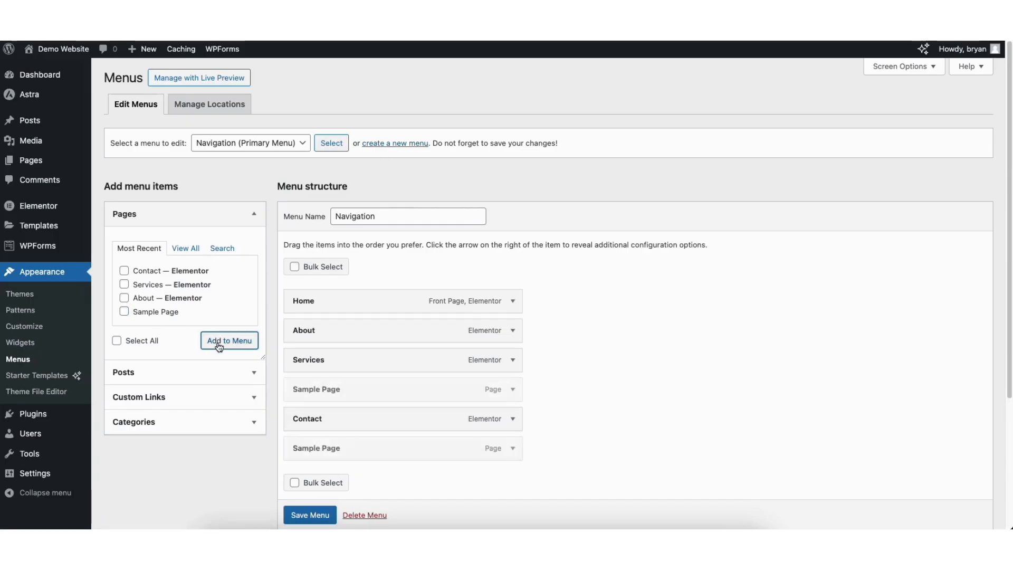
{"action": "left_click_drag", "start_coordinate": [316, 449], "coordinate": [334, 385]}
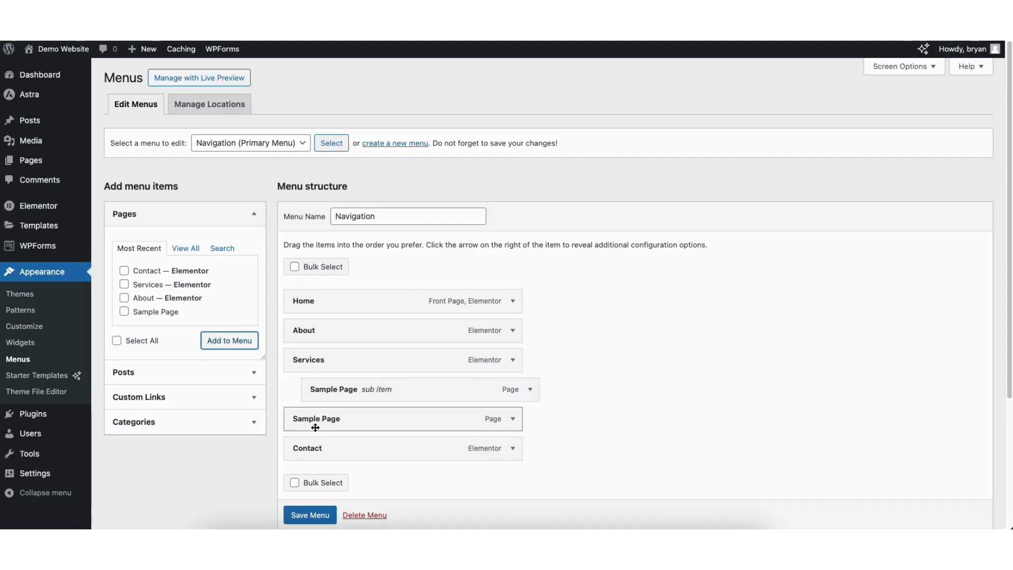
{"action": "mouse_move", "coordinate": [312, 419]}
{"action": "left_mouse_down"}
{"action": "mouse_move", "coordinate": [312, 410]}
{"action": "mouse_move", "coordinate": [333, 422]}
{"action": "mouse_move", "coordinate": [320, 417]}
{"action": "left_mouse_up"}
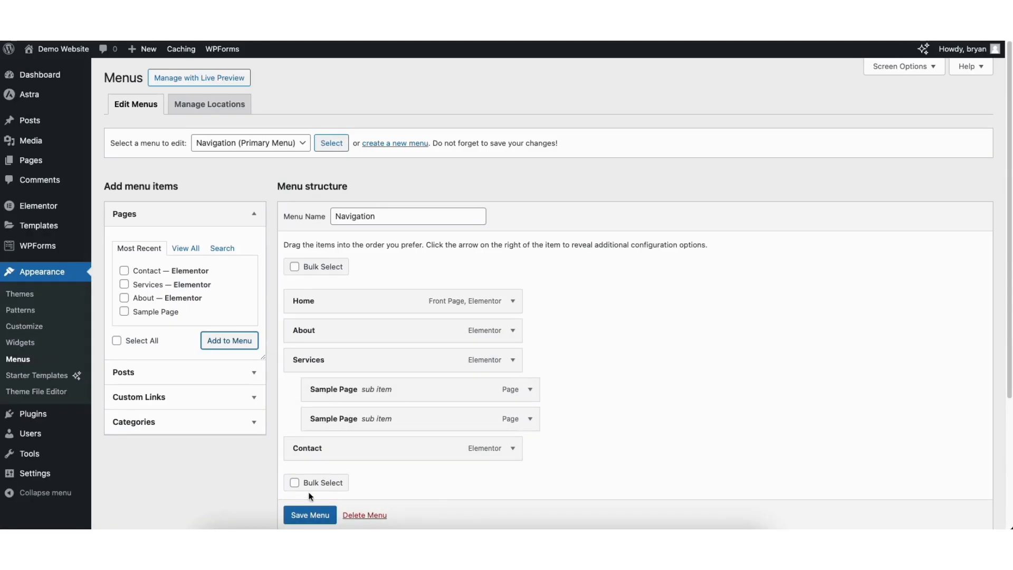
Step: Save the Navigation menu and view the Services submenu on the live site
{"action": "left_click", "coordinate": [298, 507]}
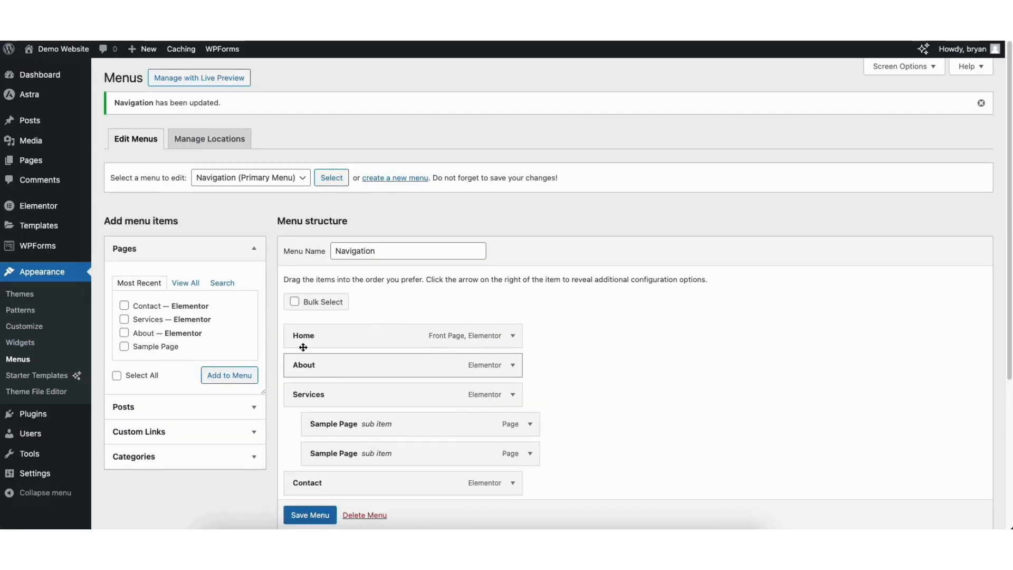
{"action": "left_click", "coordinate": [41, 70]}
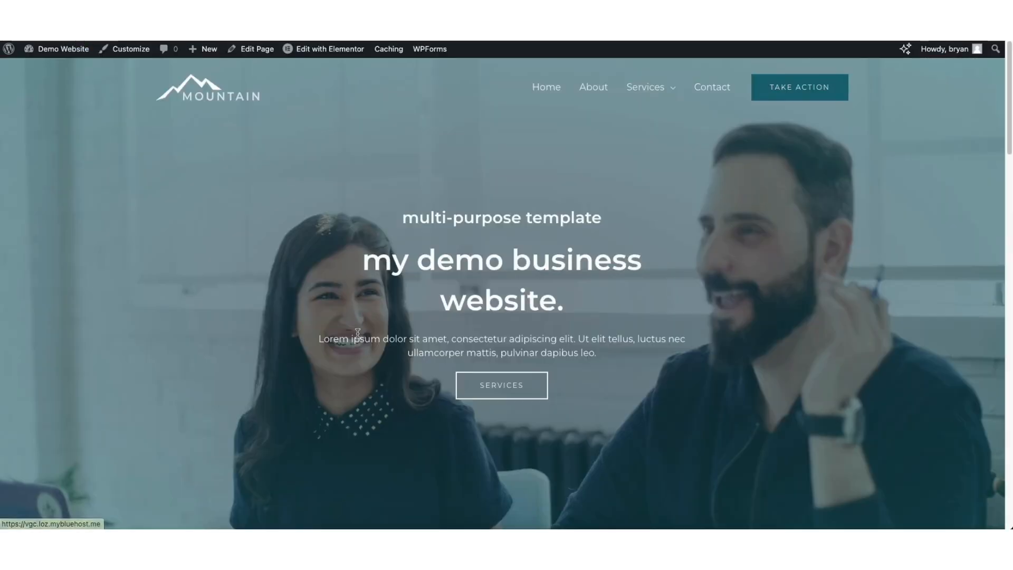
{"action": "mouse_move", "coordinate": [652, 88]}
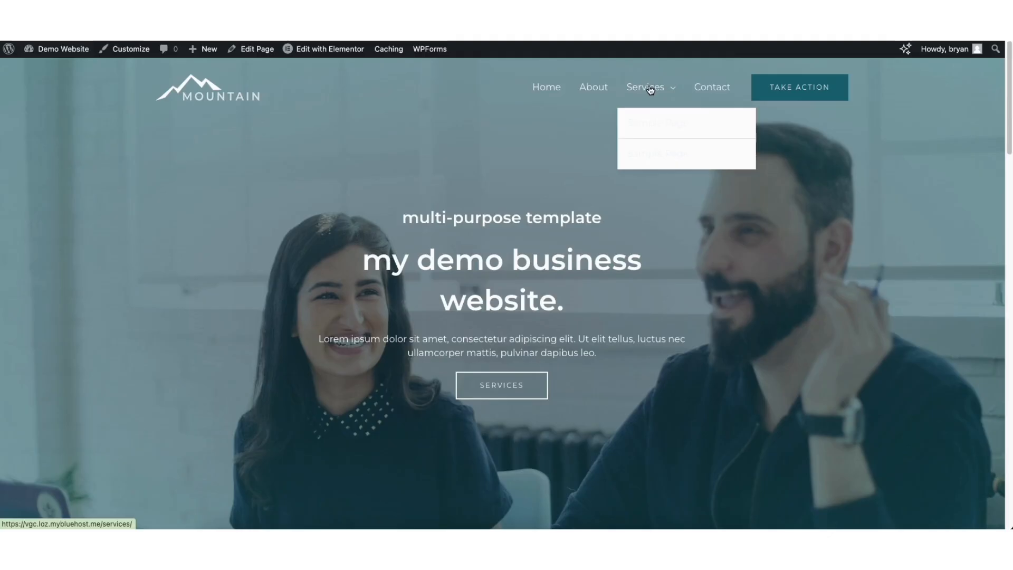
Step: Customize the site's Transparent Header design by setting the submenu text/link color to the dark navy palette color #000F2B
{"action": "left_click", "coordinate": [125, 51]}
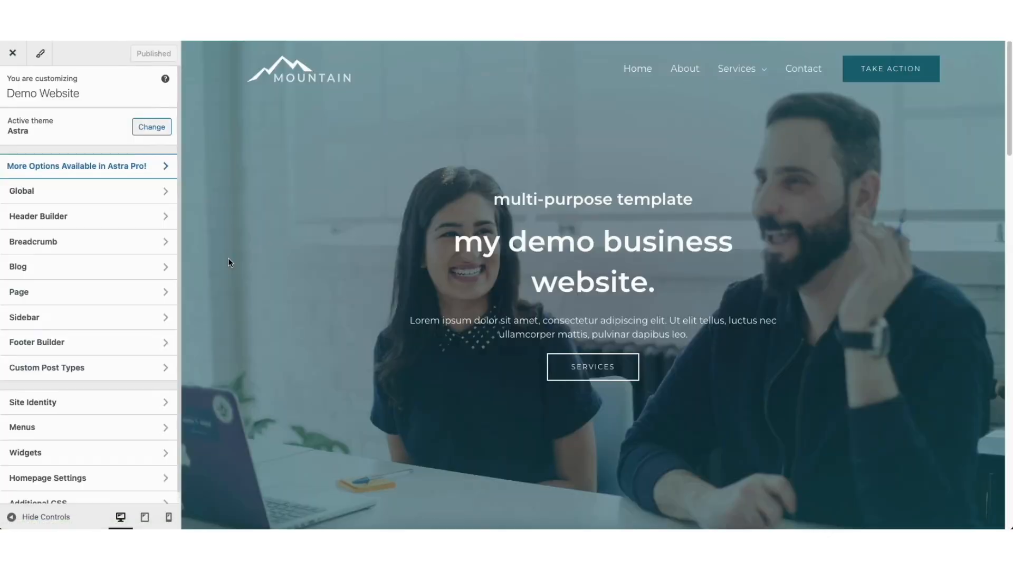
{"action": "left_click", "coordinate": [117, 216]}
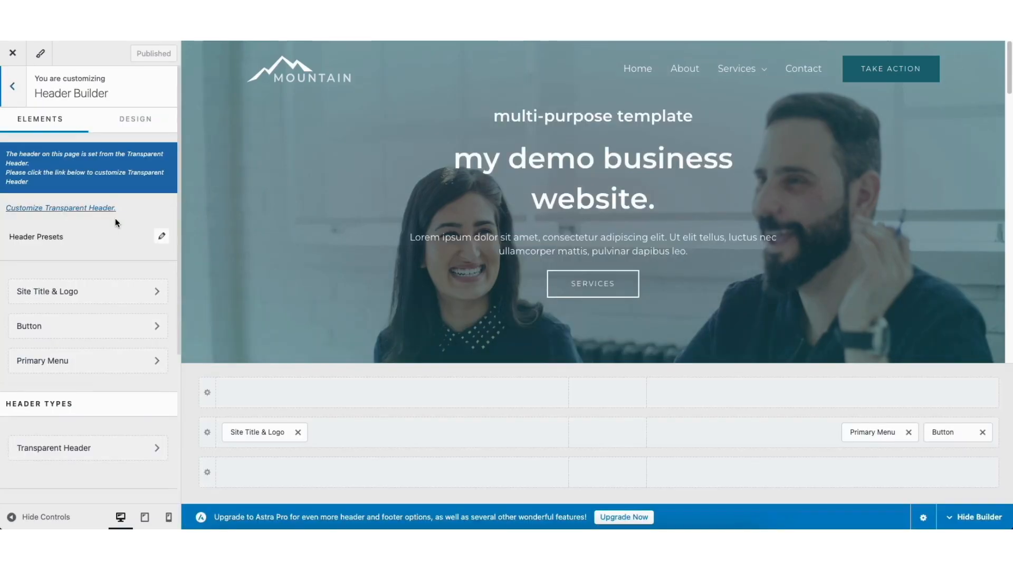
{"action": "left_click", "coordinate": [73, 448]}
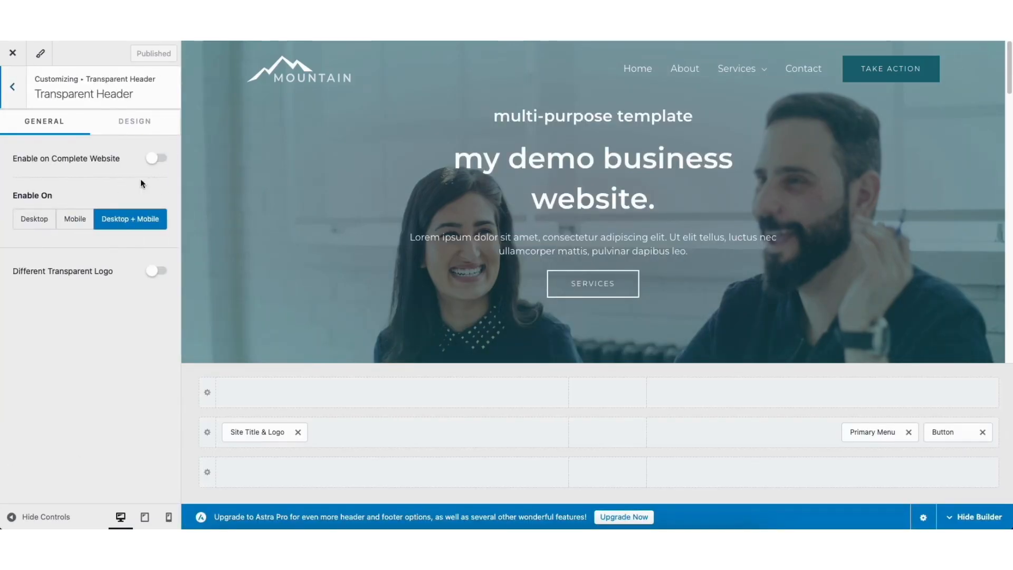
{"action": "left_click", "coordinate": [130, 122]}
{"action": "left_click_drag", "start_coordinate": [178, 139], "coordinate": [171, 280]}
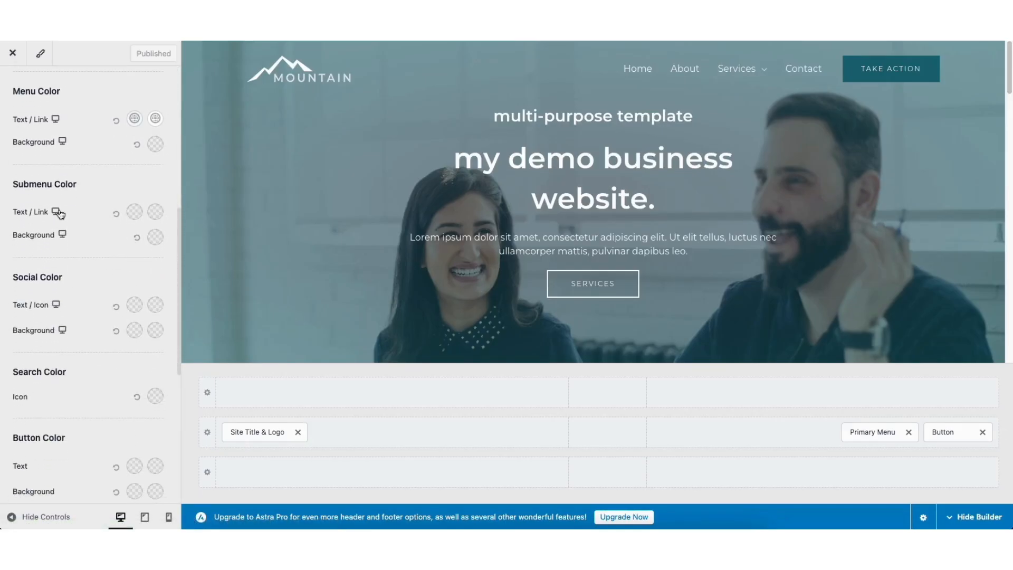
{"action": "left_click", "coordinate": [134, 213]}
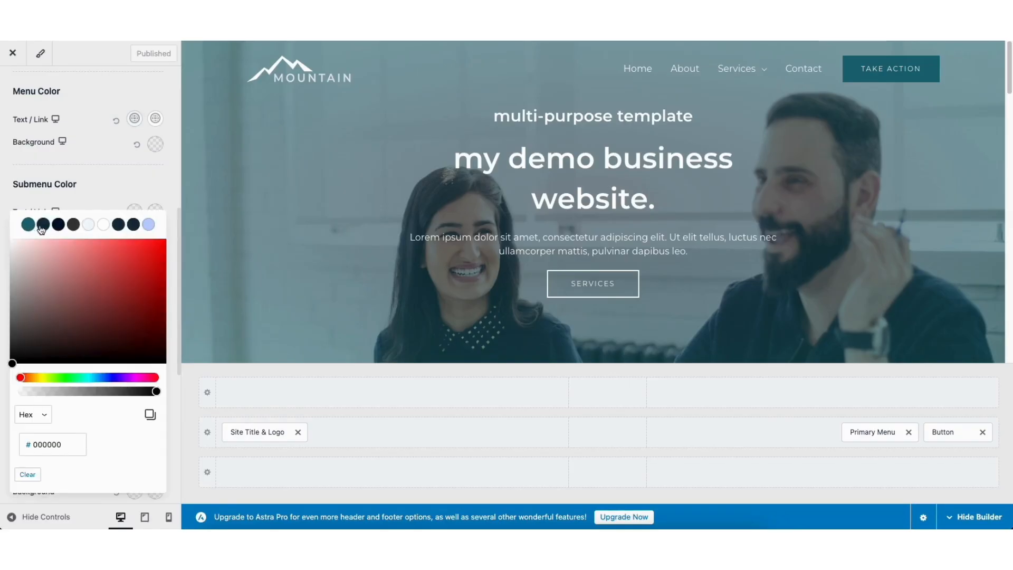
{"action": "left_click", "coordinate": [58, 225]}
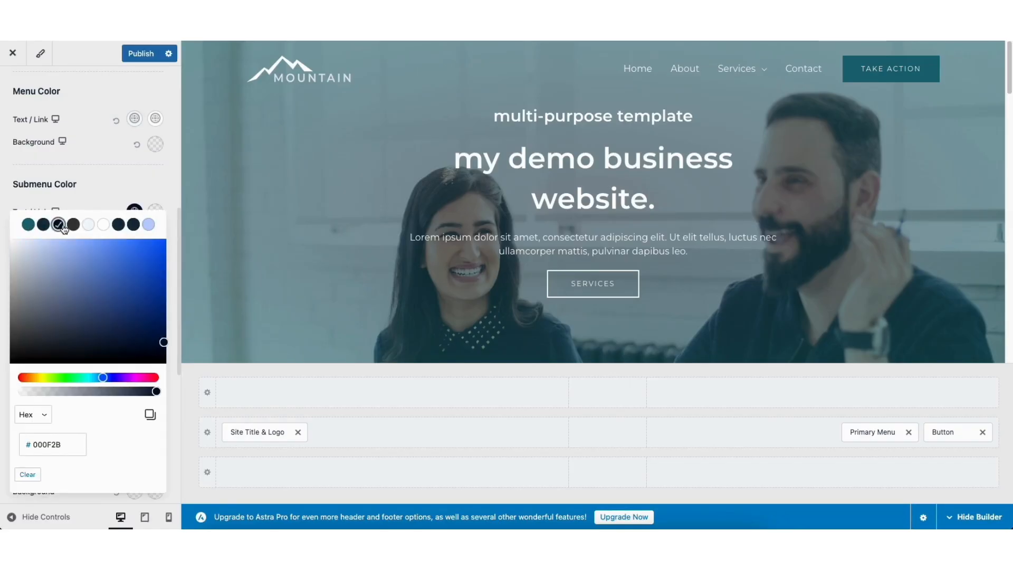
Step: Set the Submenu Color text/link hover color to the teal palette color #1A6C7A, preview the Services submenu, and publish the changes
{"action": "mouse_move", "coordinate": [760, 69]}
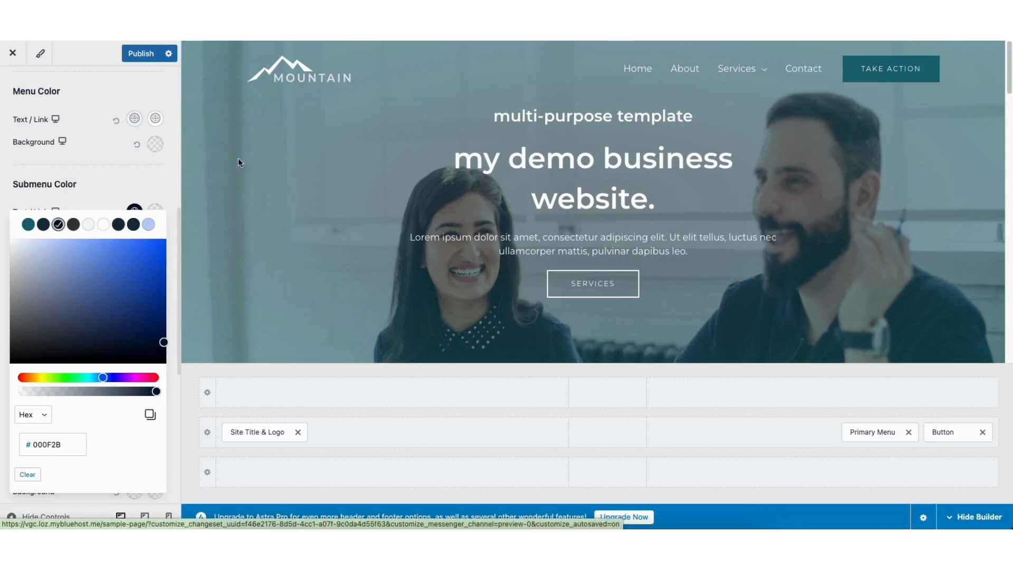
{"action": "left_click", "coordinate": [151, 184]}
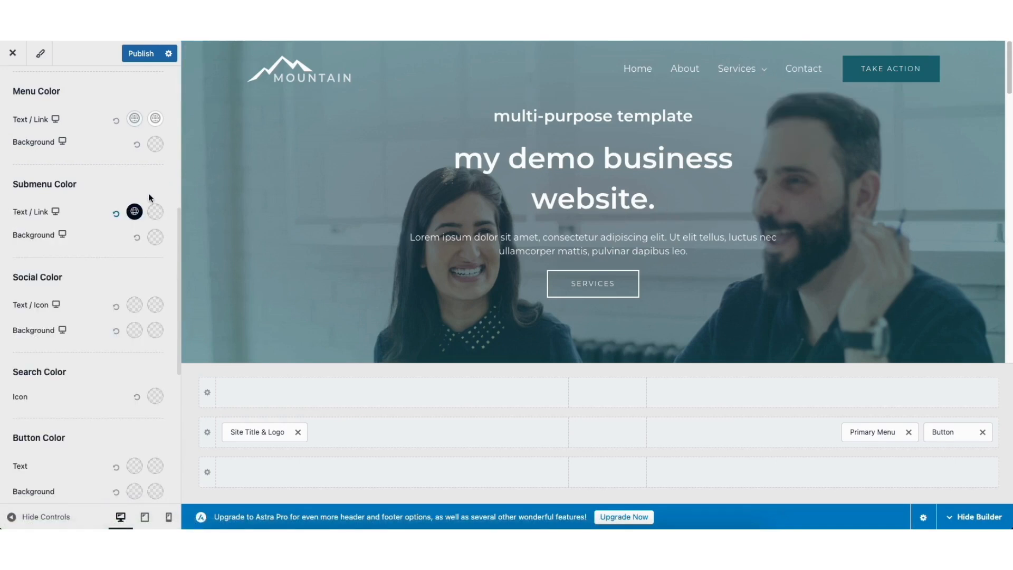
{"action": "left_click", "coordinate": [156, 212]}
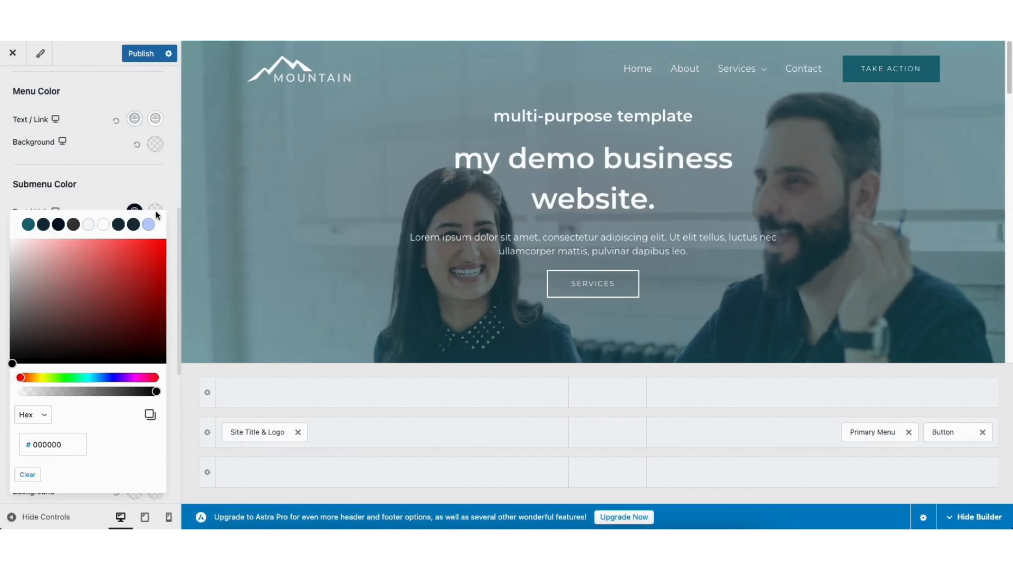
{"action": "left_click", "coordinate": [29, 225]}
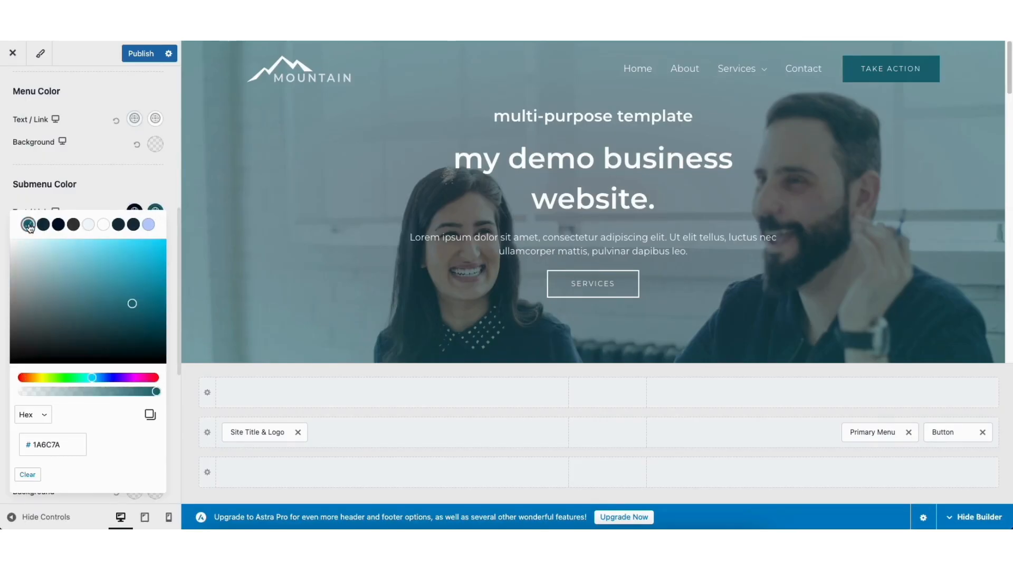
{"action": "mouse_move", "coordinate": [737, 68]}
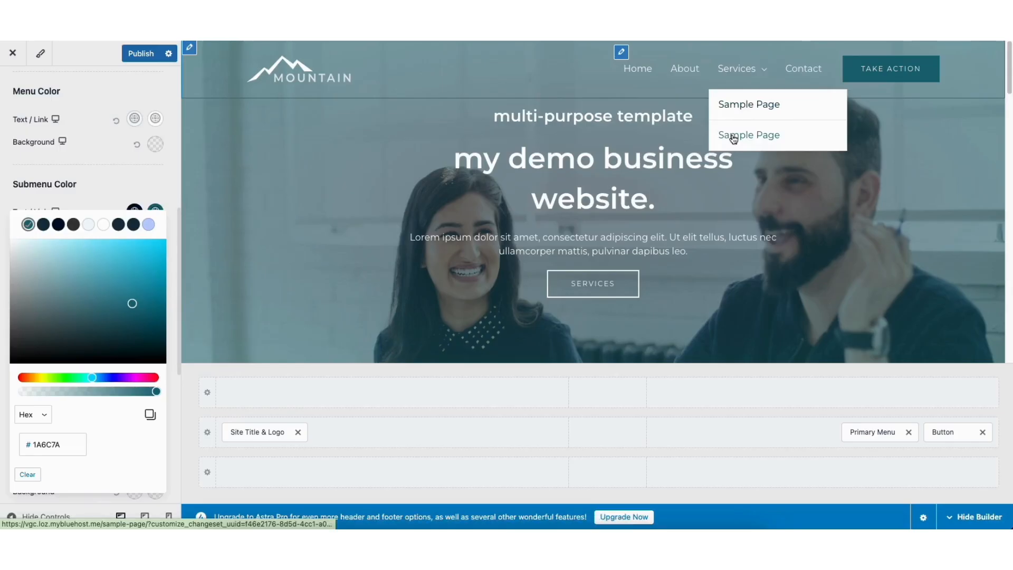
{"action": "left_click", "coordinate": [135, 52]}
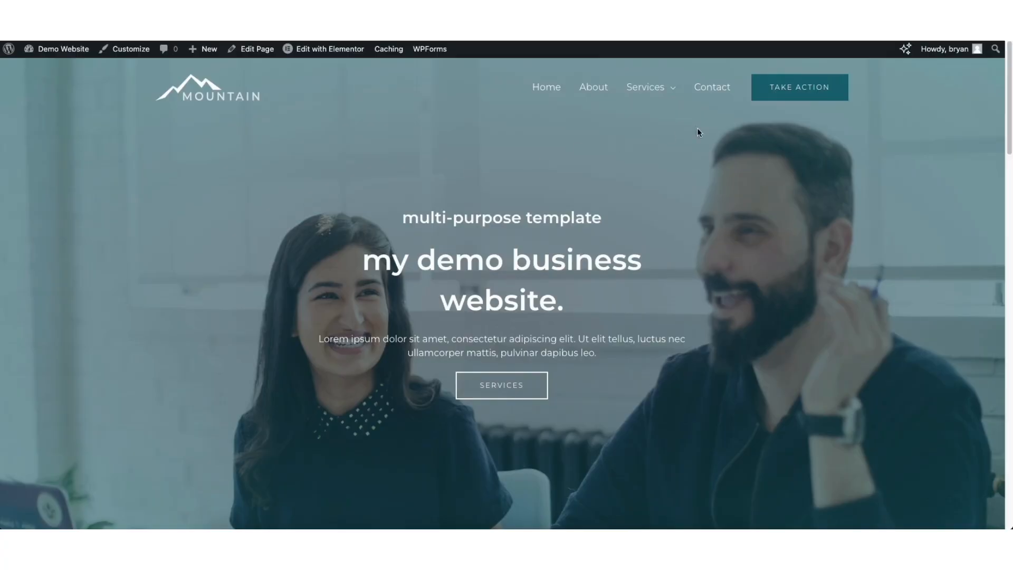
Step: View the Contact page on the live site, and open the existing Contact Form for editing in WPForms
{"action": "left_click", "coordinate": [717, 92]}
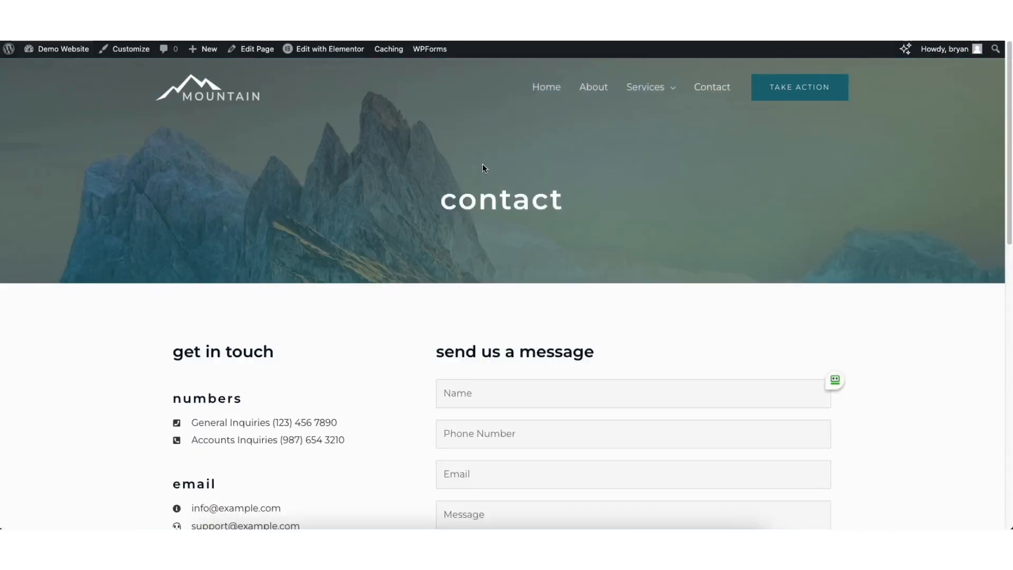
{"action": "left_click_drag", "start_coordinate": [1009, 72], "coordinate": [966, 158]}
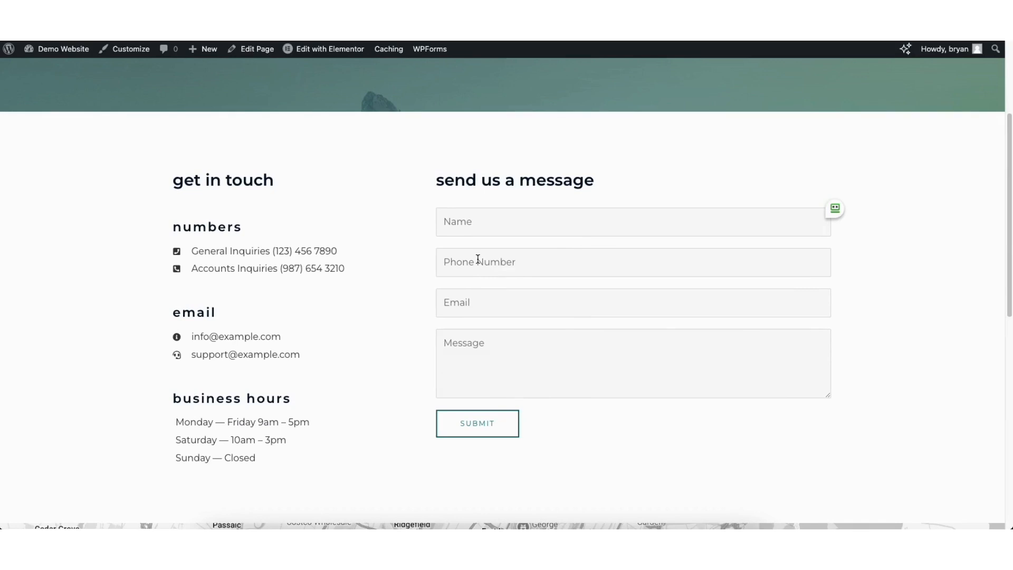
{"action": "mouse_move", "coordinate": [54, 52]}
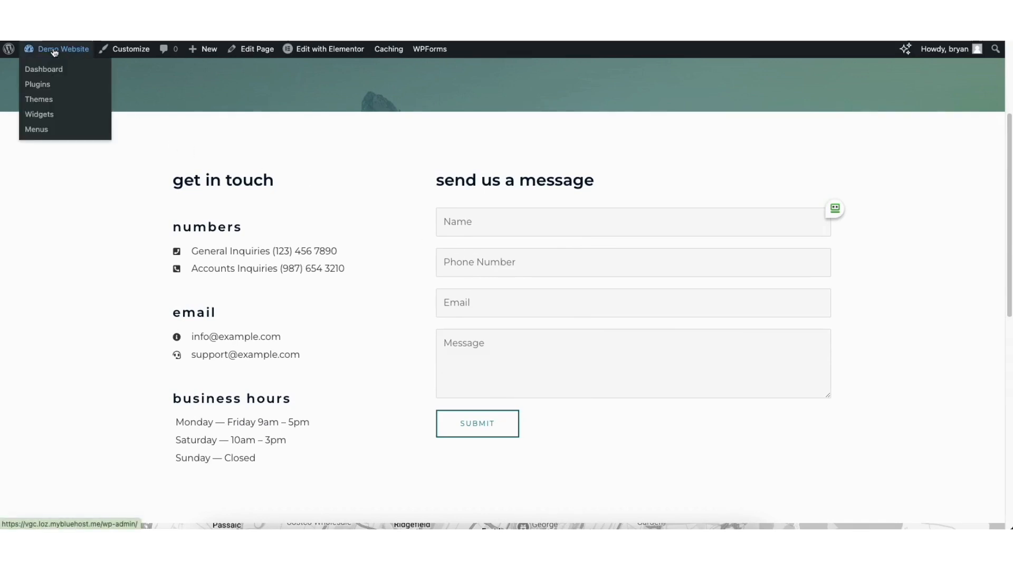
{"action": "left_click", "coordinate": [49, 73]}
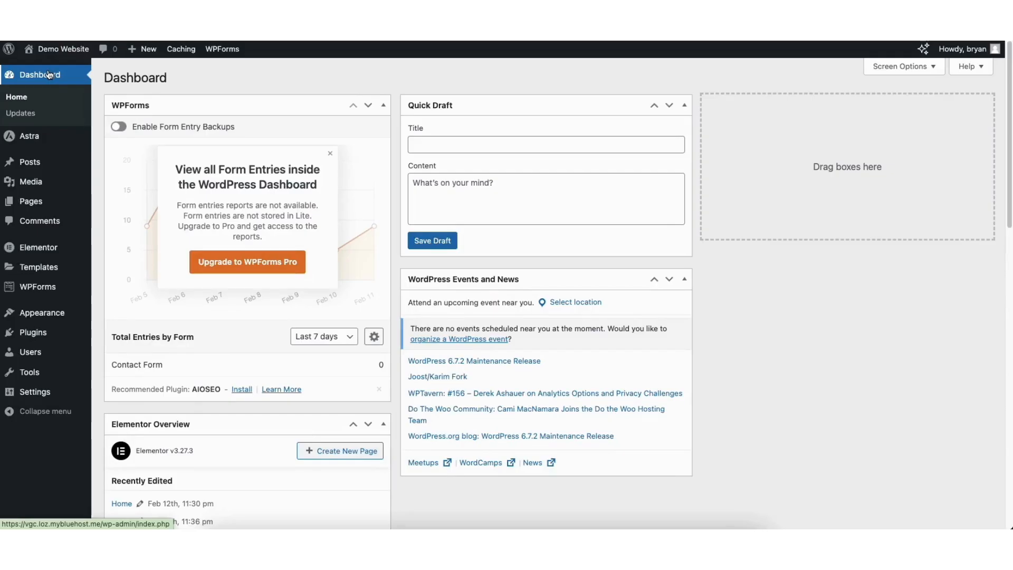
{"action": "mouse_move", "coordinate": [33, 291]}
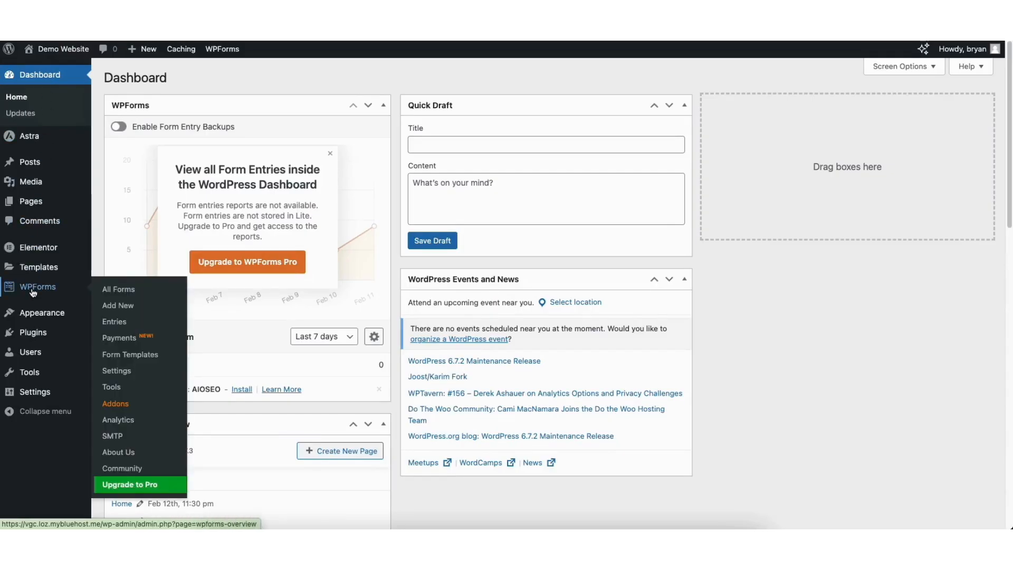
{"action": "left_click", "coordinate": [32, 291]}
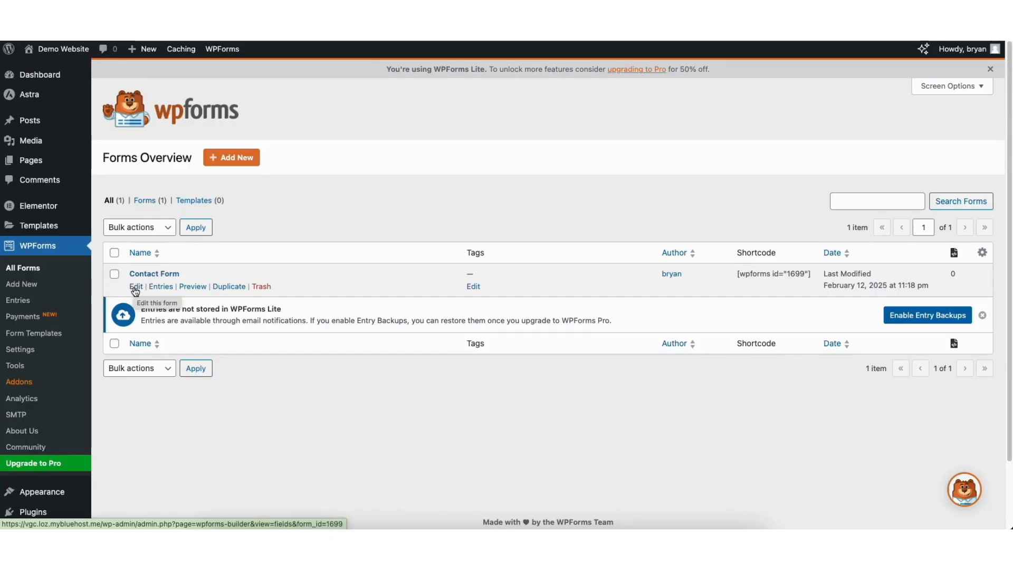
{"action": "left_click", "coordinate": [134, 287]}
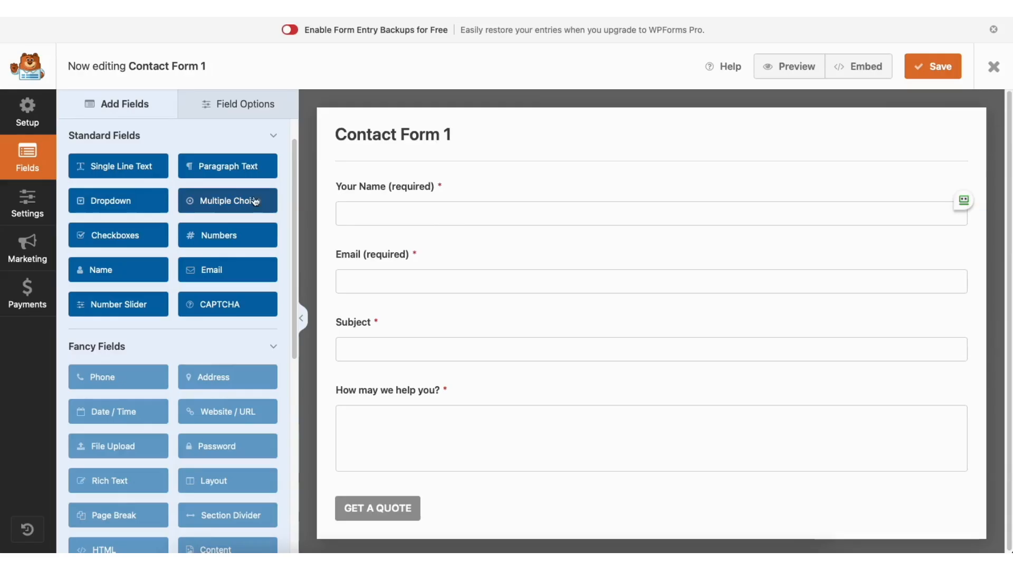
Step: Add a Single Line Text field between the Your Name and Email fields of the contact form
{"action": "mouse_move", "coordinate": [372, 182]}
{"action": "left_mouse_down"}
{"action": "mouse_move", "coordinate": [380, 257]}
{"action": "mouse_move", "coordinate": [375, 188]}
{"action": "left_mouse_up"}
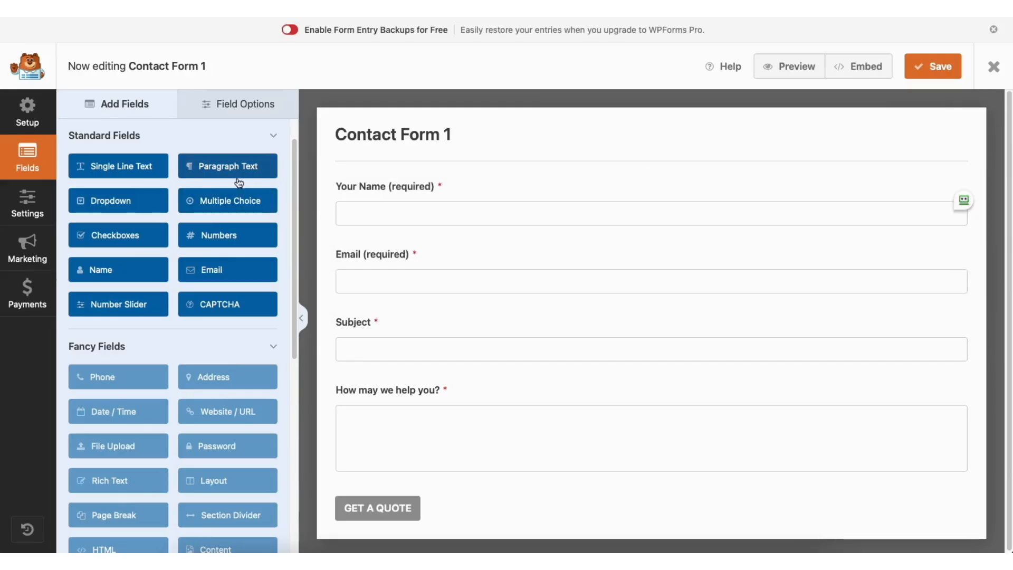
{"action": "left_click_drag", "start_coordinate": [138, 167], "coordinate": [395, 253]}
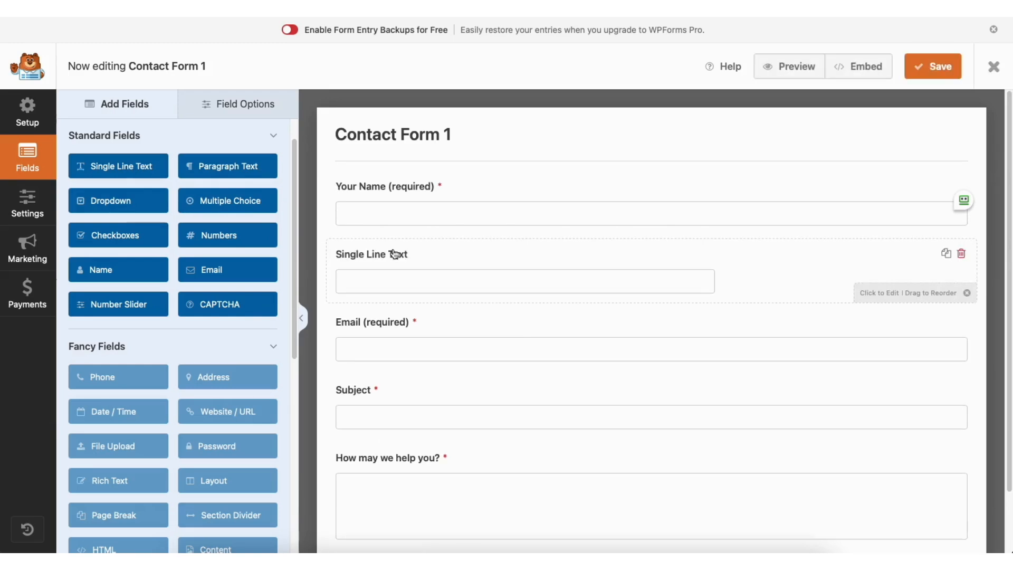
Step: Examine the Your Name field's general and advanced options, toggling Required off and on and viewing the Field Size choices
{"action": "left_click", "coordinate": [234, 102]}
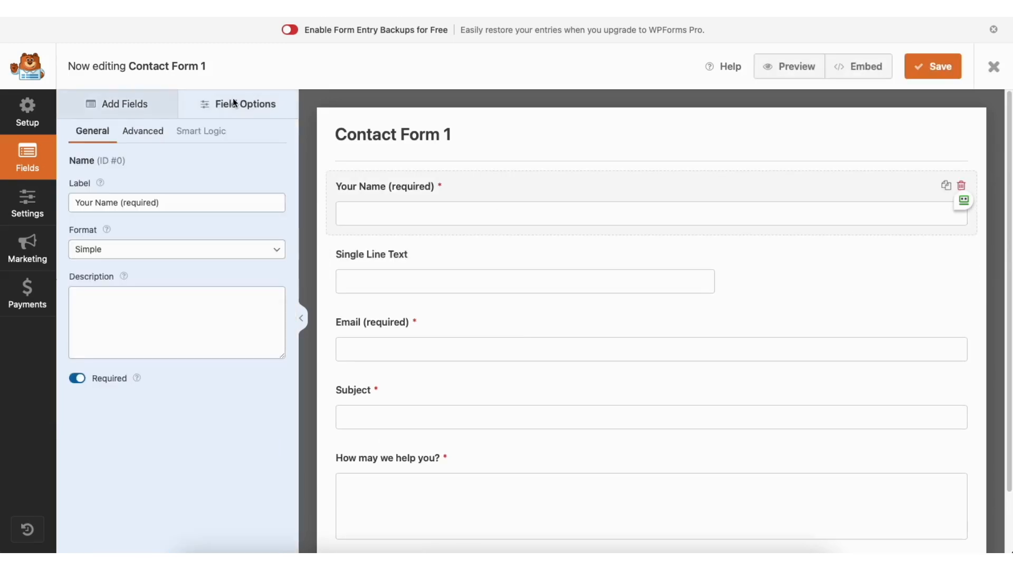
{"action": "left_click", "coordinate": [159, 202]}
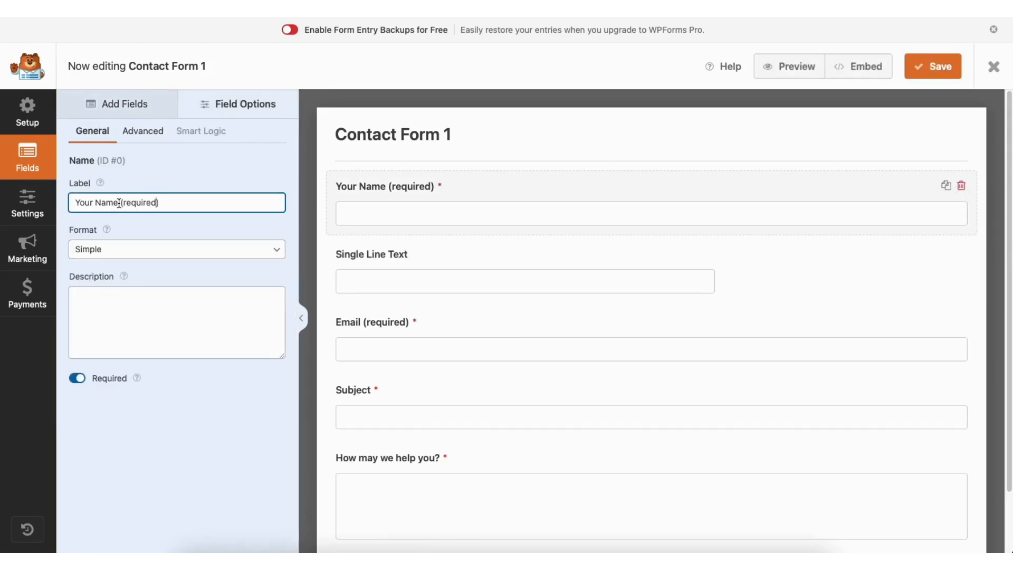
{"action": "left_click", "coordinate": [77, 379]}
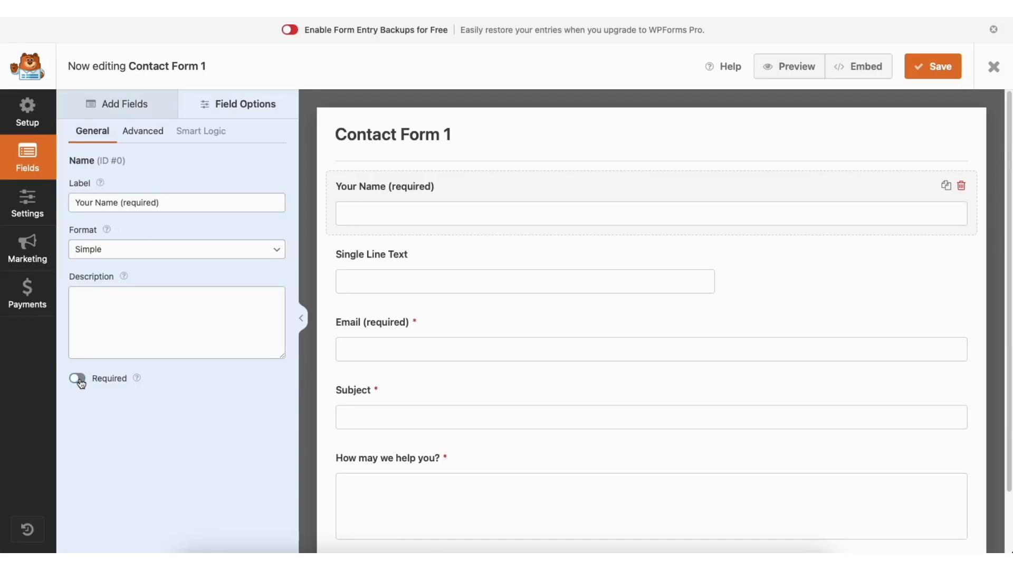
{"action": "left_click", "coordinate": [79, 378]}
{"action": "left_click", "coordinate": [156, 135]}
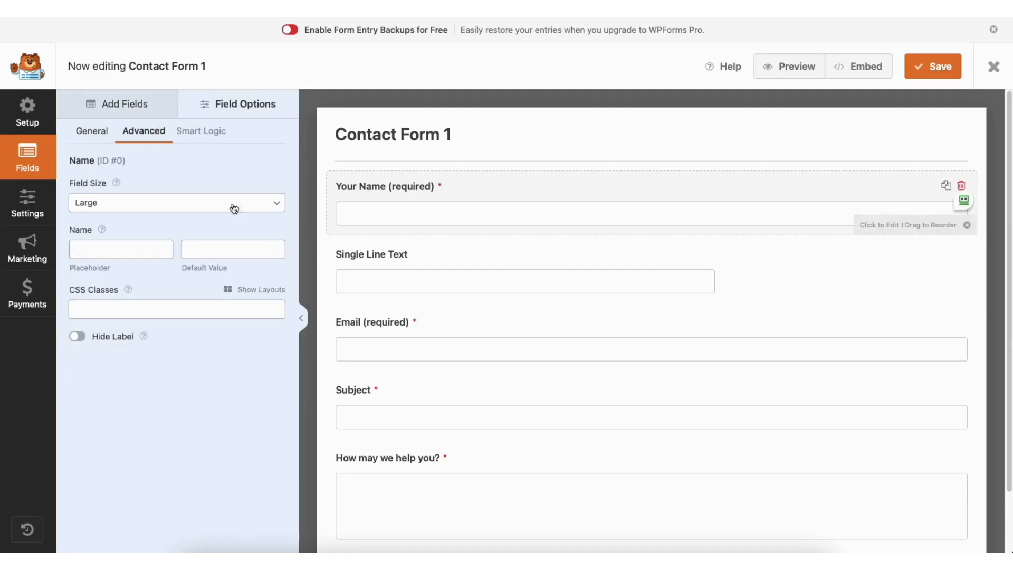
{"action": "left_click", "coordinate": [143, 205]}
{"action": "left_click", "coordinate": [138, 199]}
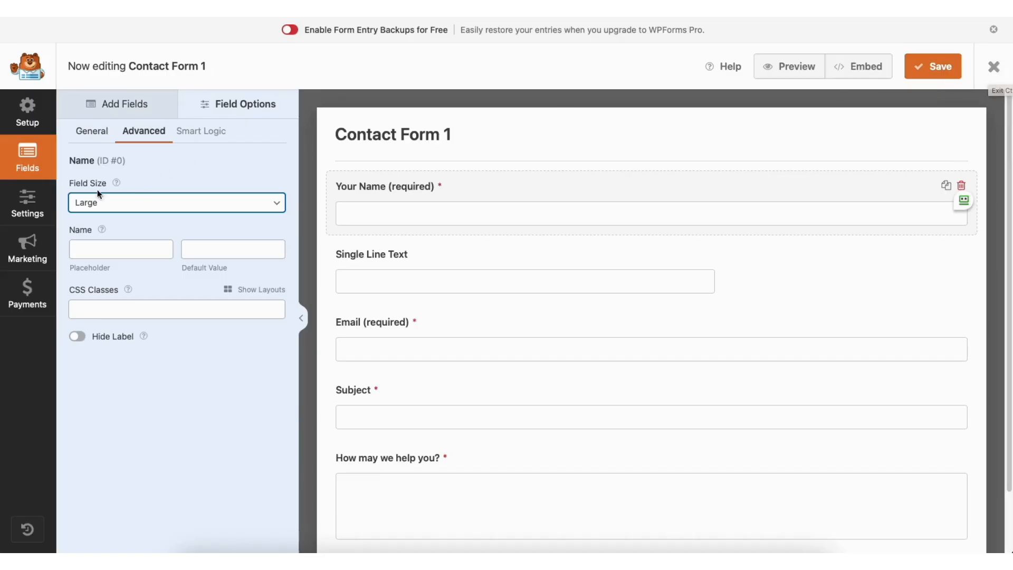
Step: Review the form's General, Spam Protection and Security, Notifications and Confirmations settings, and exit the form builder
{"action": "left_click", "coordinate": [32, 200]}
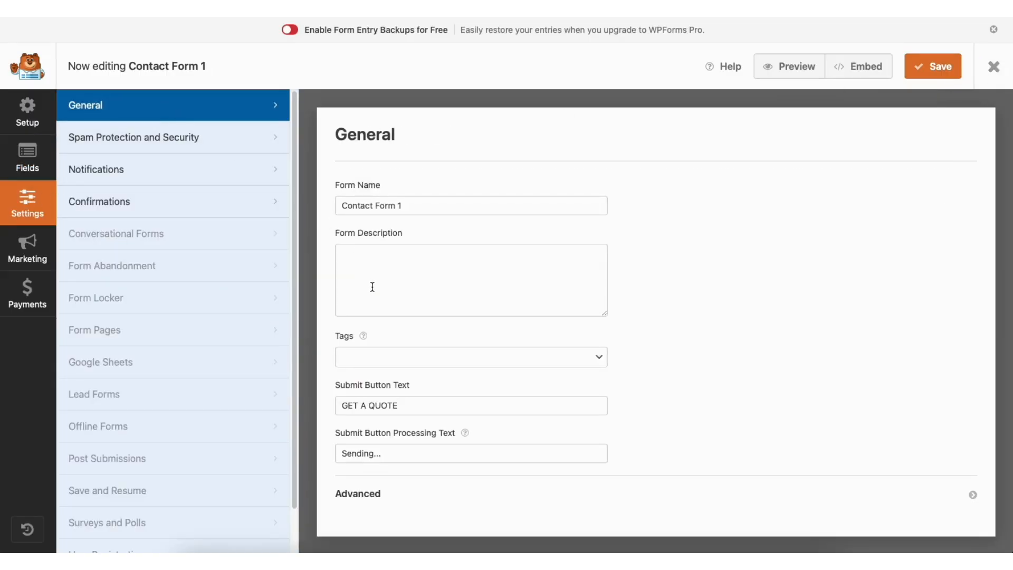
{"action": "left_click", "coordinate": [212, 143]}
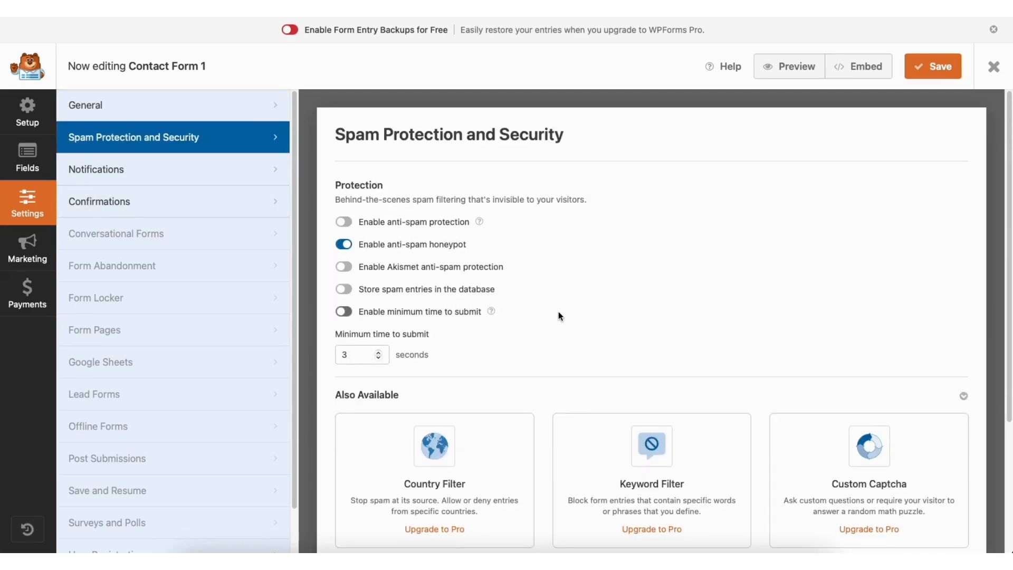
{"action": "left_click", "coordinate": [193, 170]}
{"action": "left_click_drag", "start_coordinate": [1007, 175], "coordinate": [1011, 286]}
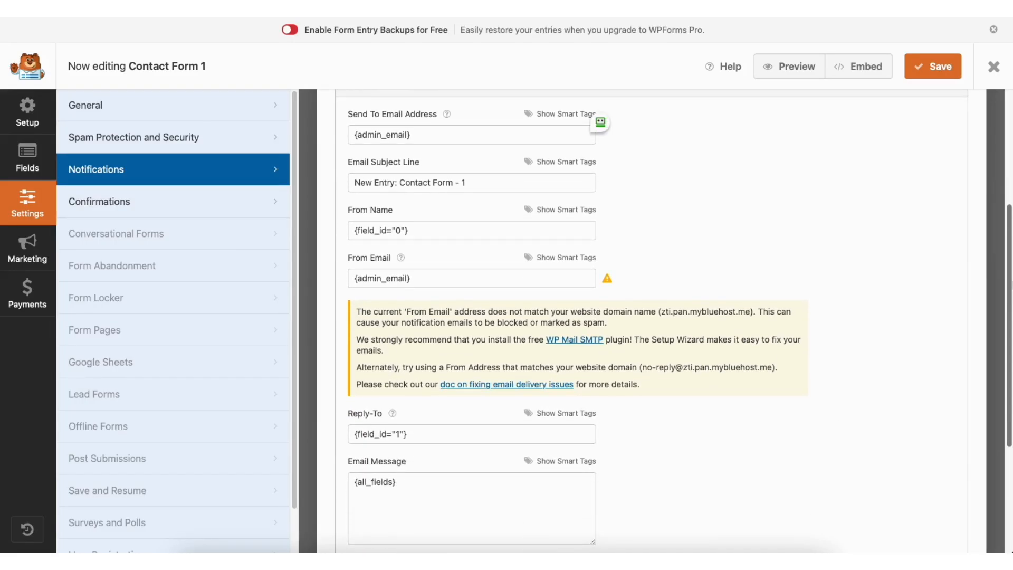
{"action": "left_click", "coordinate": [197, 204]}
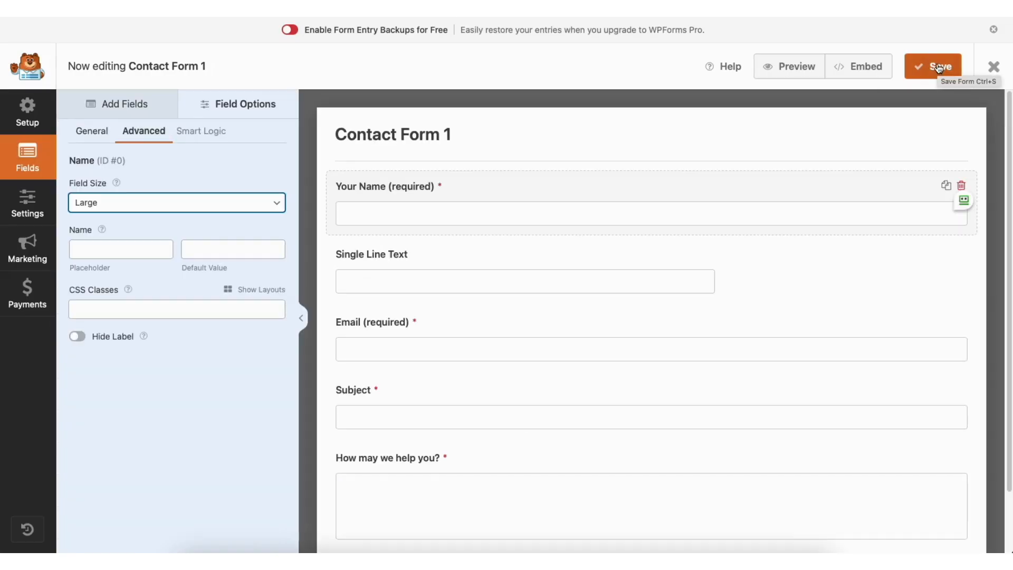
{"action": "left_click", "coordinate": [991, 70]}
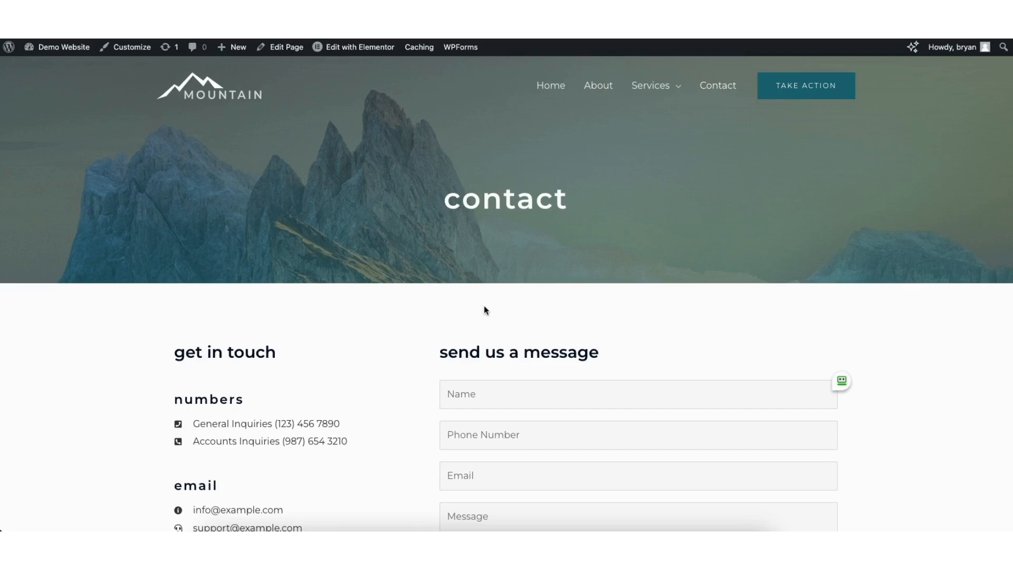
Step: Edit the Contact page with Elementor and set its Google Maps widget to zoom 10 and height 486 px
{"action": "left_click", "coordinate": [354, 50]}
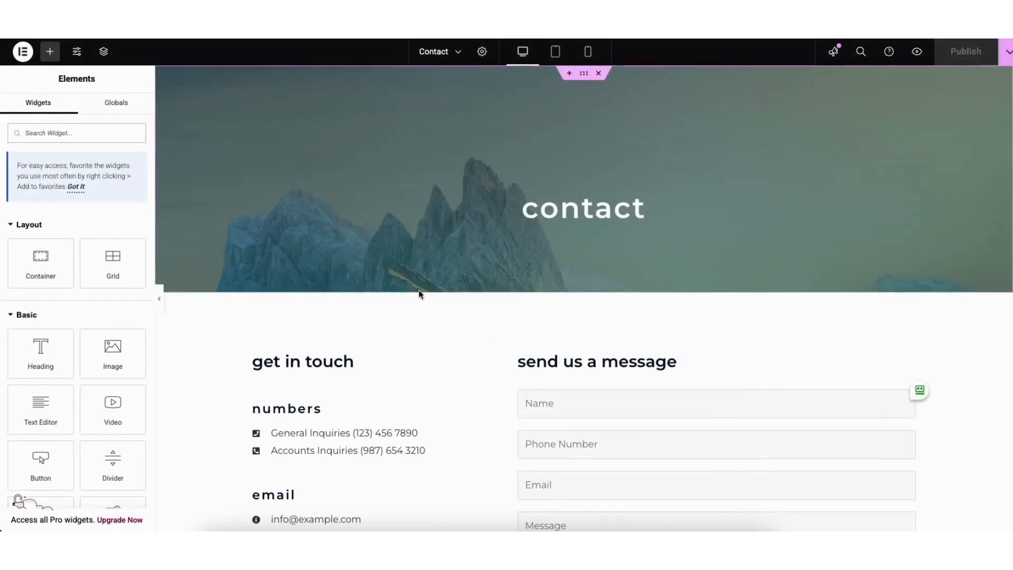
{"action": "scroll", "coordinate": [1002, 201], "scroll_direction": "down", "scroll_amount": 10}
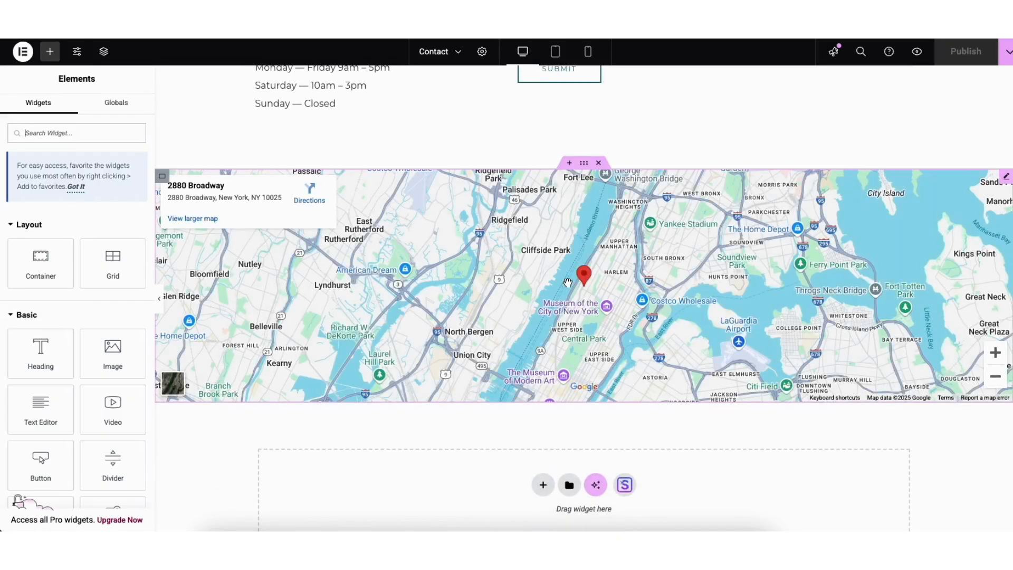
{"action": "left_click", "coordinate": [1006, 179]}
{"action": "left_click_drag", "start_coordinate": [18, 248], "coordinate": [103, 248]}
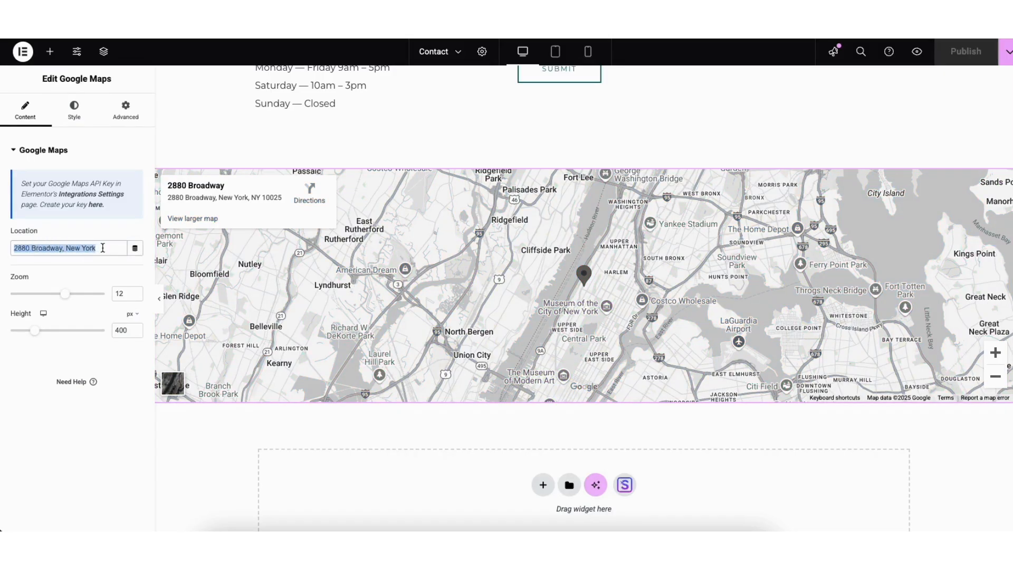
{"action": "left_click", "coordinate": [62, 269]}
{"action": "left_click_drag", "start_coordinate": [60, 296], "coordinate": [58, 296]}
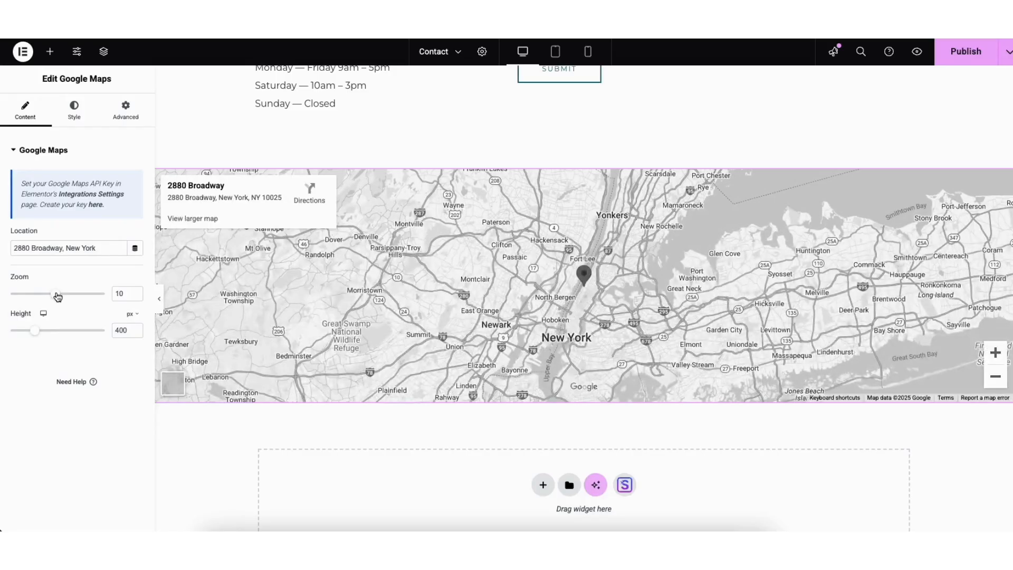
{"action": "mouse_move", "coordinate": [35, 330]}
{"action": "left_mouse_down"}
{"action": "mouse_move", "coordinate": [54, 334]}
{"action": "mouse_move", "coordinate": [41, 336]}
{"action": "left_mouse_up"}
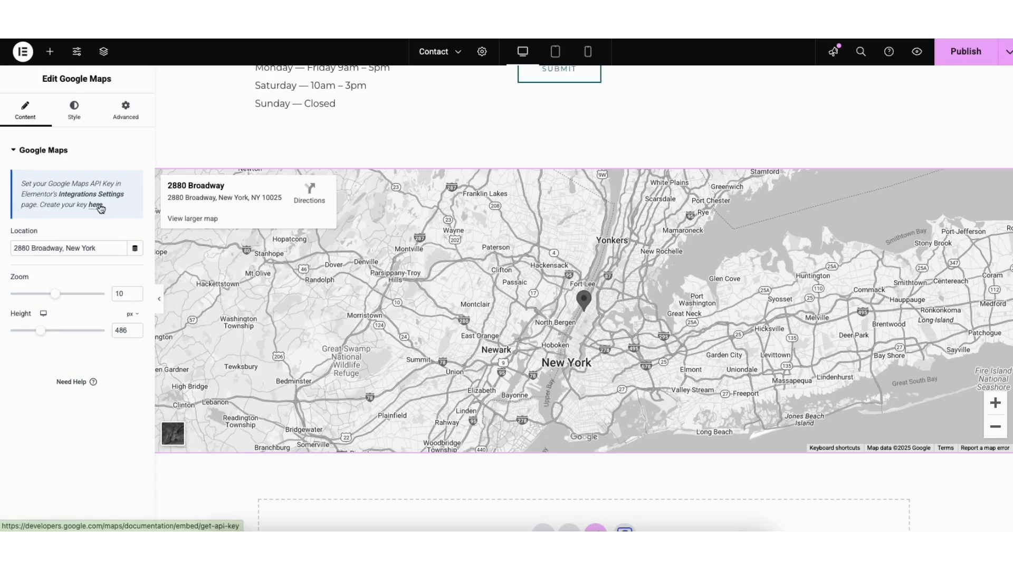
Step: From the Google Maps API key guide, create a Google Cloud project named Demo1 with No organization, and open Elementor's Integrations Settings
{"action": "left_click", "coordinate": [98, 205]}
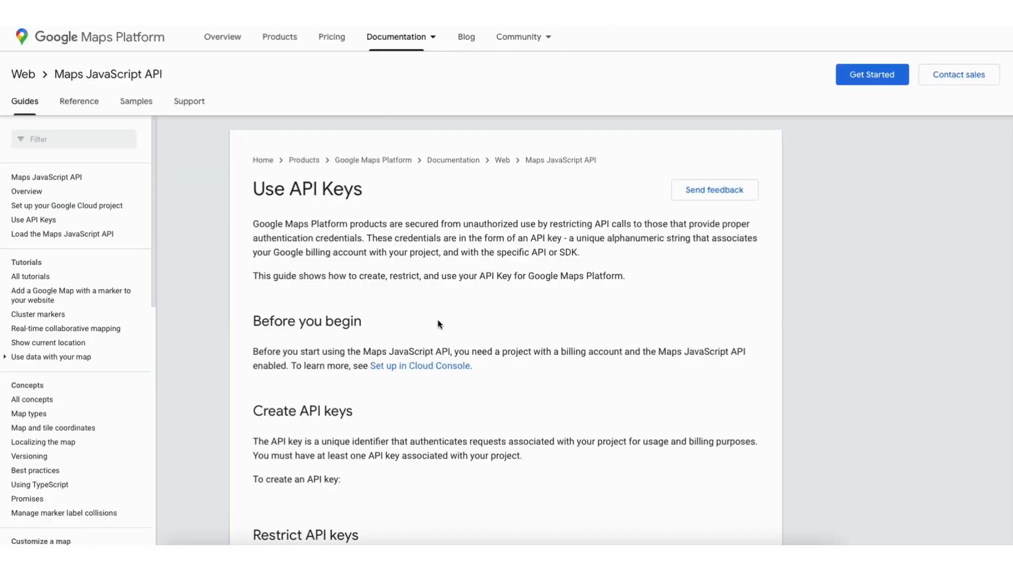
{"action": "scroll", "coordinate": [438, 319], "scroll_direction": "down", "scroll_amount": 7}
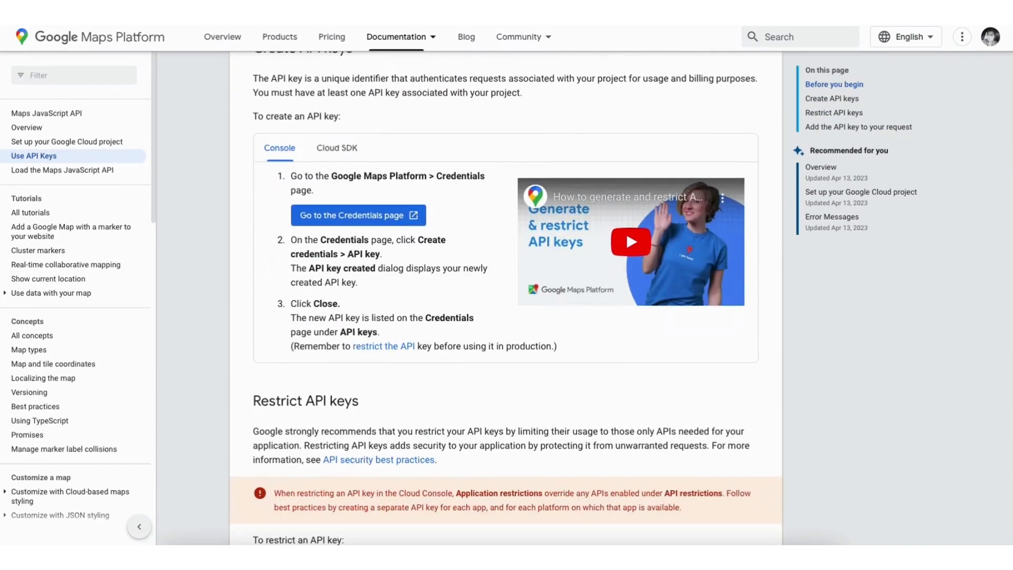
{"action": "left_click", "coordinate": [335, 216]}
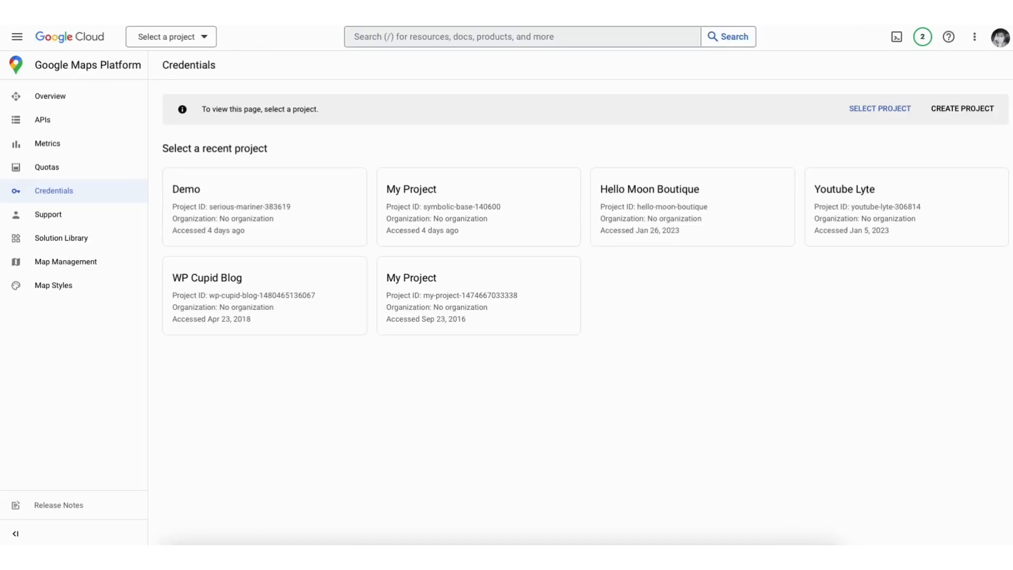
{"action": "left_click", "coordinate": [960, 110]}
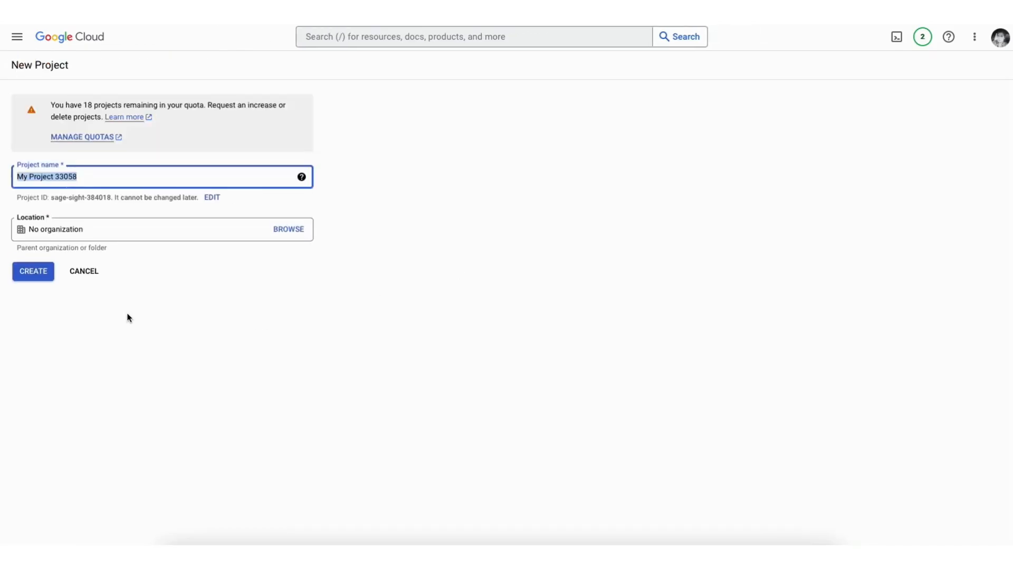
{"action": "type", "text": "Demo1"}
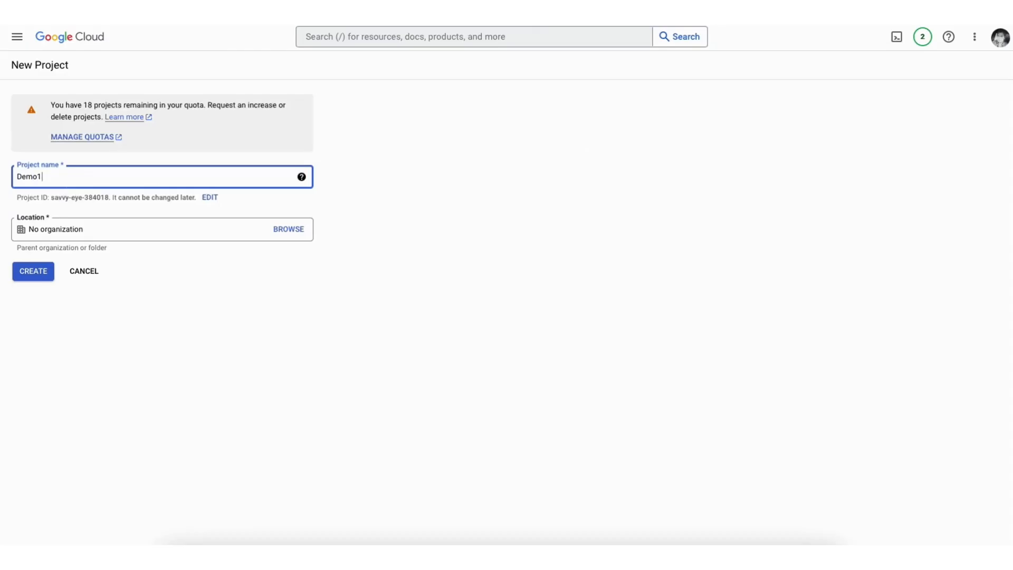
{"action": "left_click", "coordinate": [123, 231]}
{"action": "left_click", "coordinate": [35, 273]}
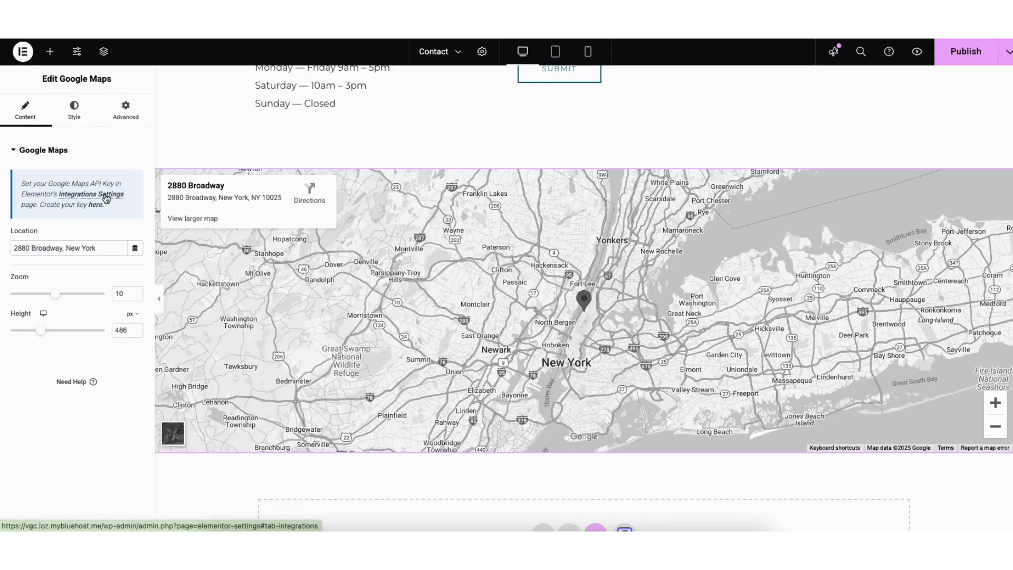
{"action": "left_click", "coordinate": [106, 198]}
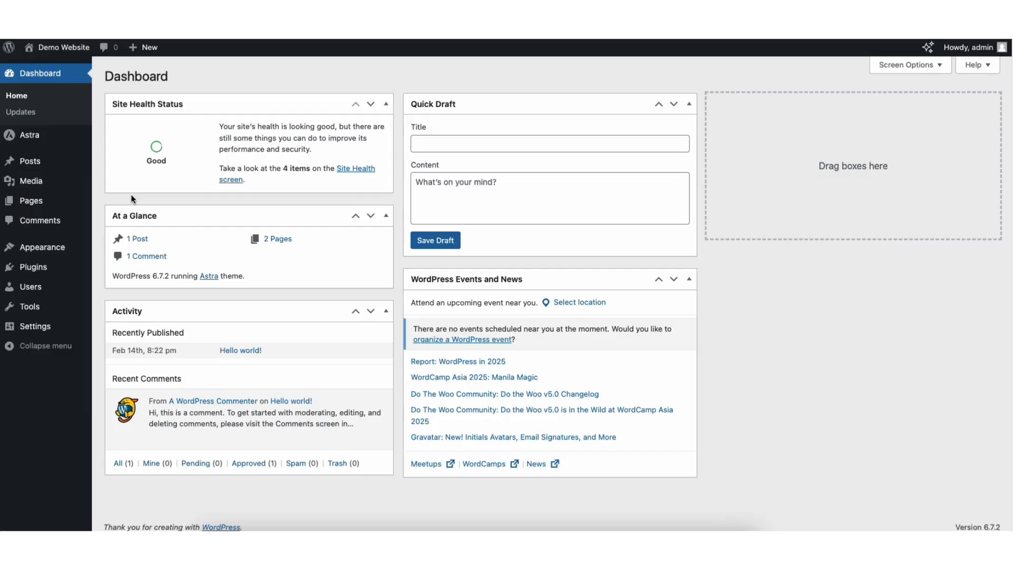
Step: In the theme customizer, examine the footer's Widget 3 content and settings, the Primary Footer's column options and the elements available to insert
{"action": "mouse_move", "coordinate": [47, 248]}
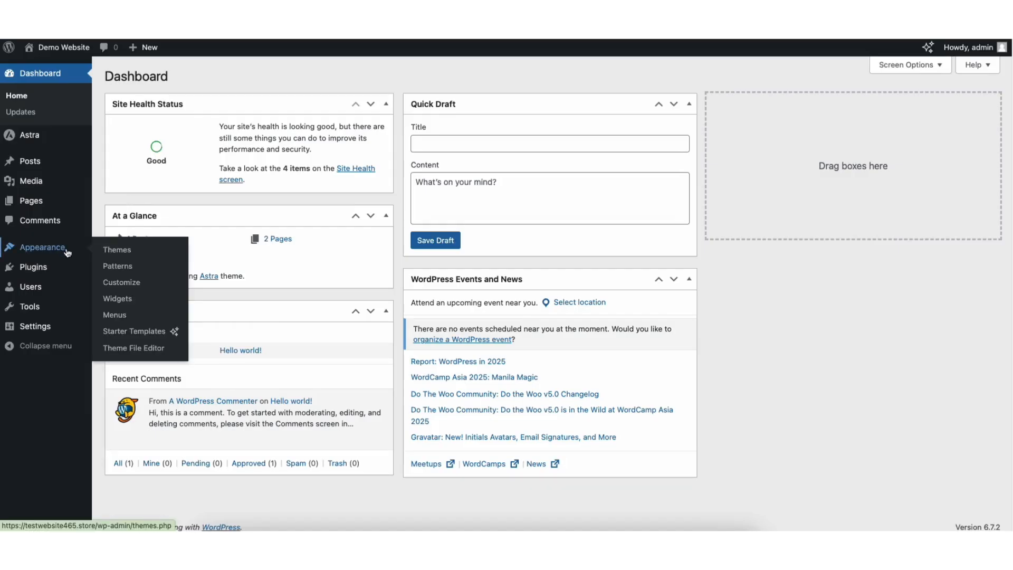
{"action": "left_click", "coordinate": [121, 285]}
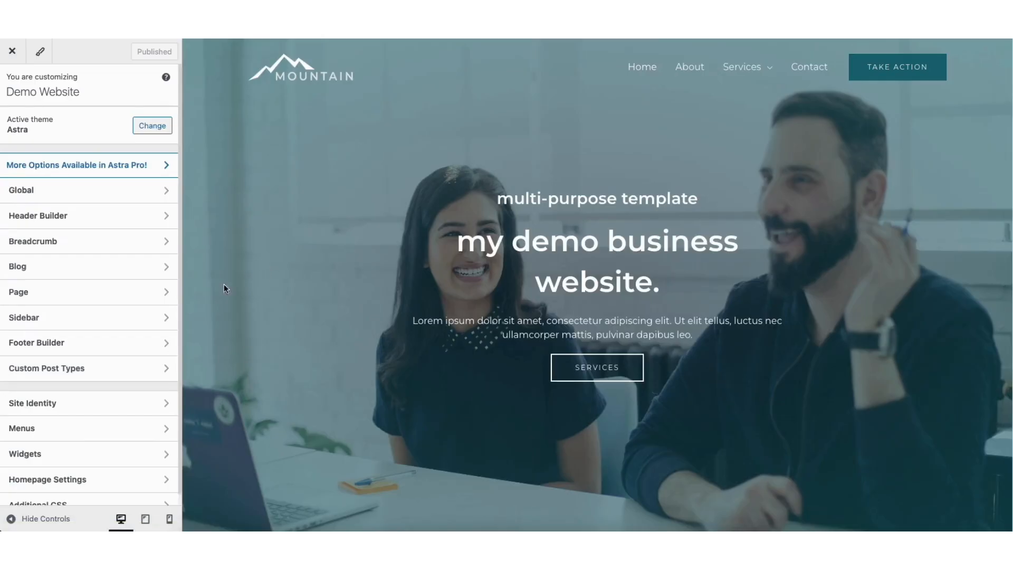
{"action": "left_click", "coordinate": [67, 348]}
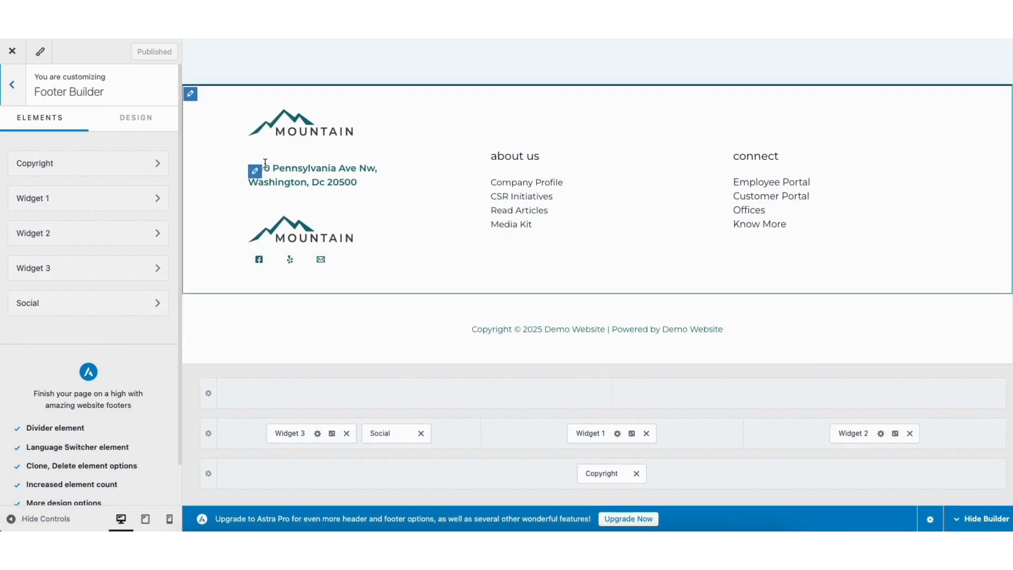
{"action": "left_click", "coordinate": [255, 170]}
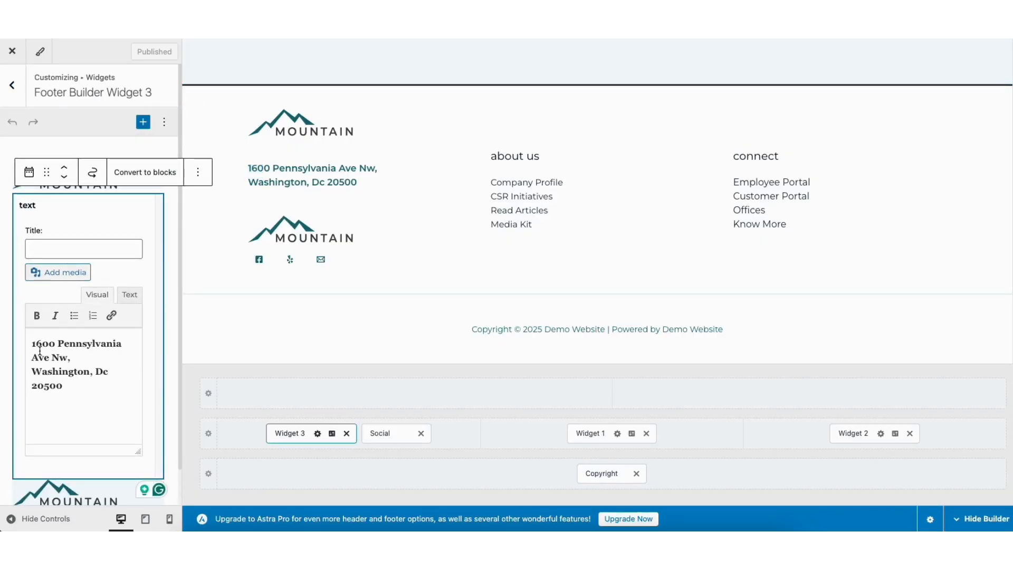
{"action": "left_click", "coordinate": [332, 434]}
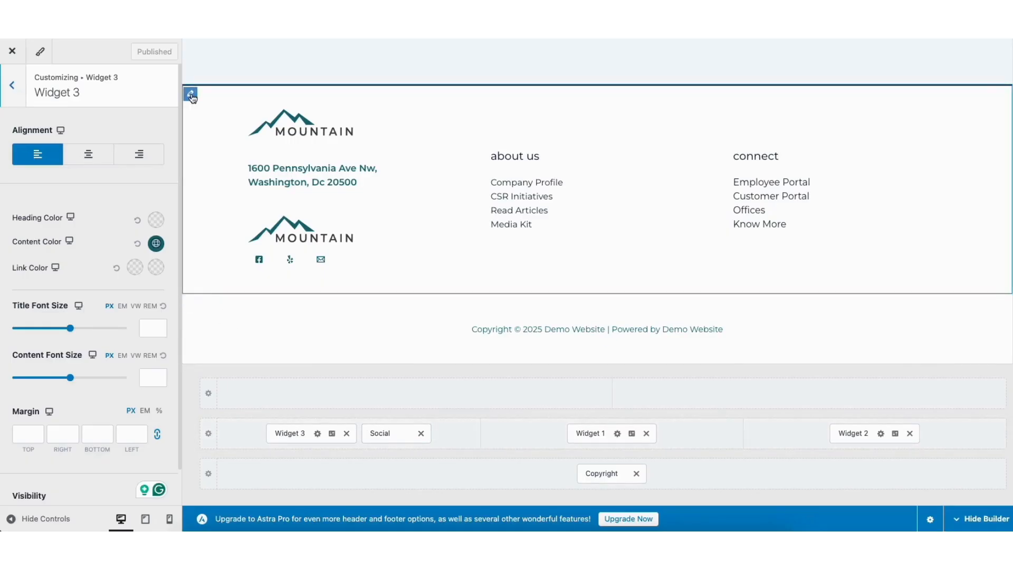
{"action": "left_click", "coordinate": [191, 95]}
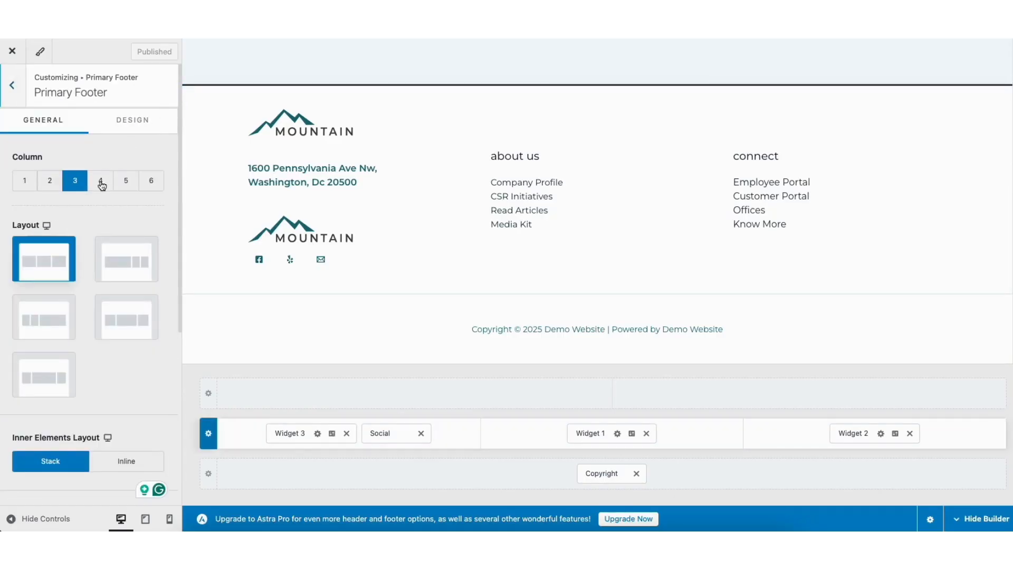
{"action": "left_click", "coordinate": [413, 393]}
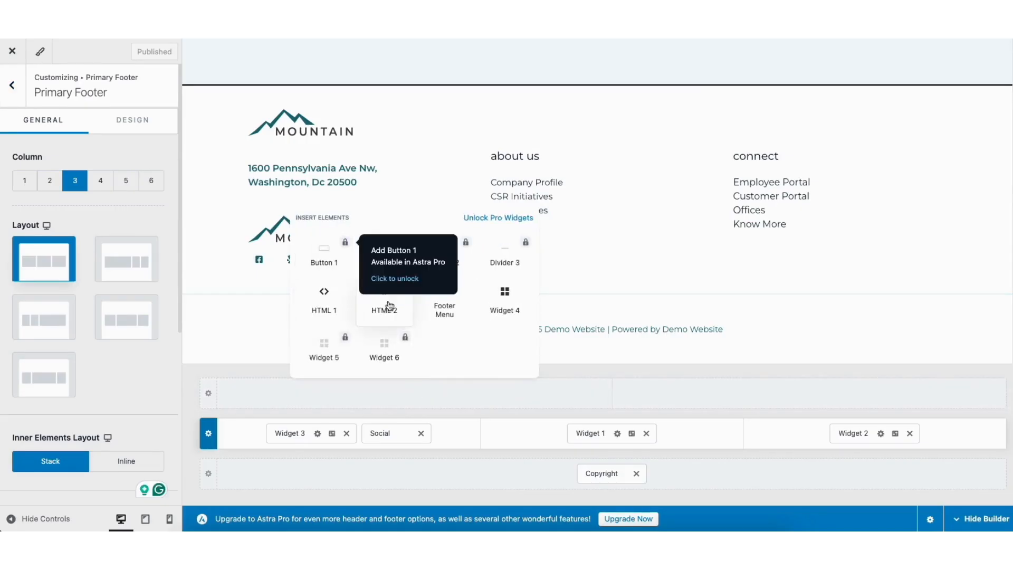
{"action": "left_click", "coordinate": [917, 371]}
{"action": "left_click_drag", "start_coordinate": [1012, 340], "coordinate": [1012, 40]}
Step: Open the Take Action button's settings in the site header and remove the button from the header
{"action": "mouse_move", "coordinate": [865, 65]}
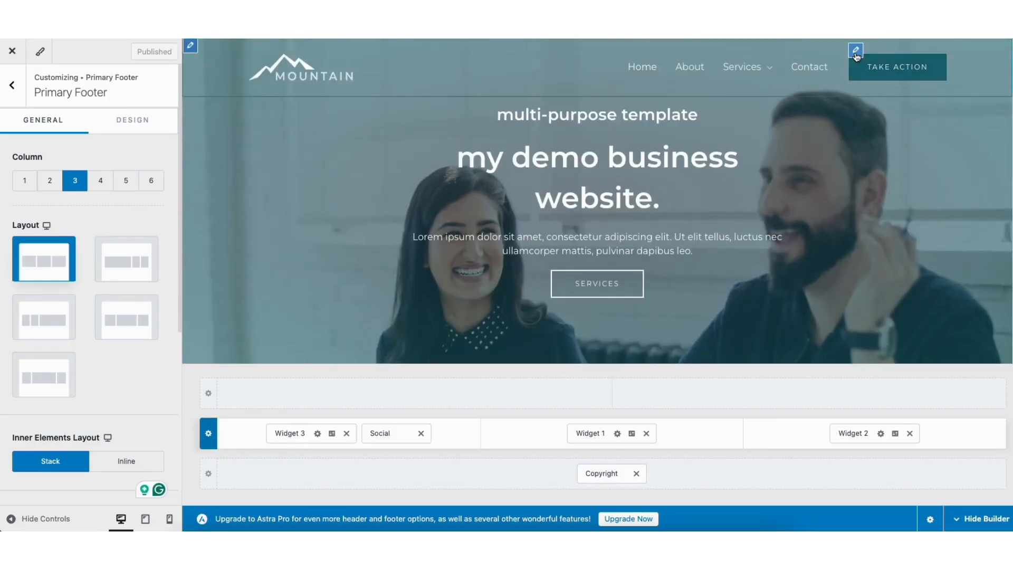
{"action": "left_click", "coordinate": [855, 53]}
{"action": "left_click_drag", "start_coordinate": [19, 180], "coordinate": [84, 181]}
{"action": "left_click", "coordinate": [90, 217]}
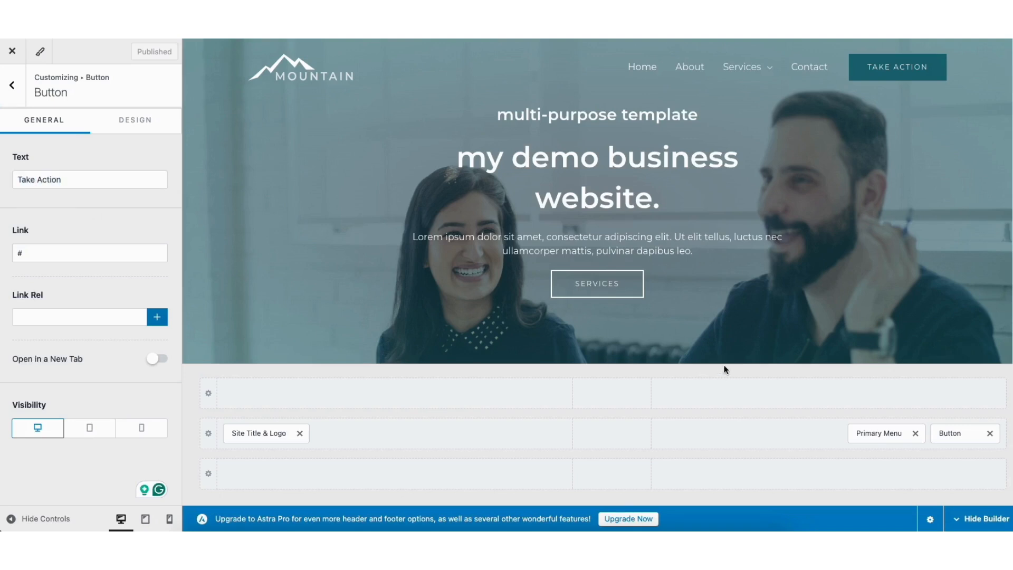
{"action": "left_click", "coordinate": [990, 434]}
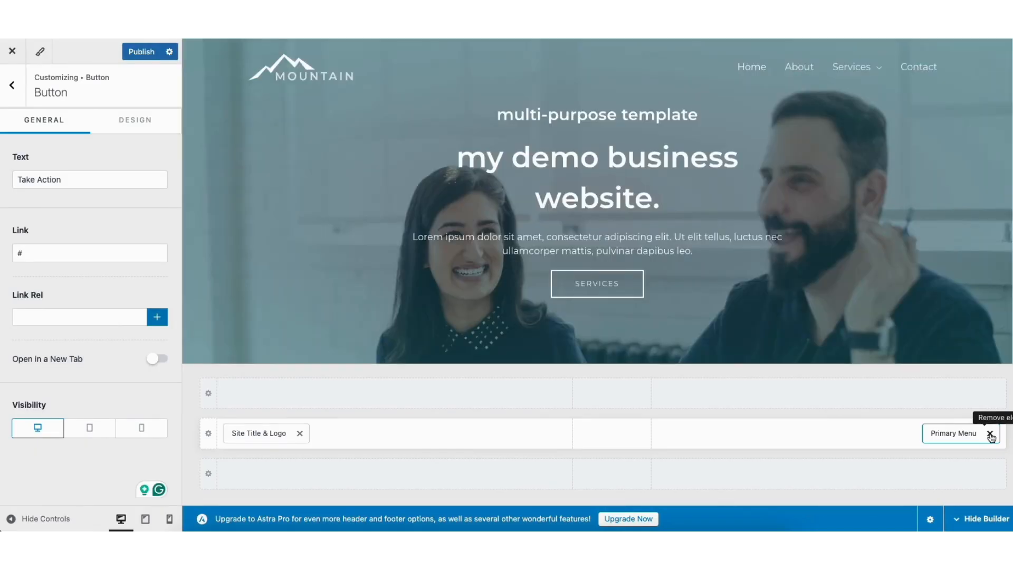
{"action": "left_click_drag", "start_coordinate": [946, 436], "coordinate": [916, 445]}
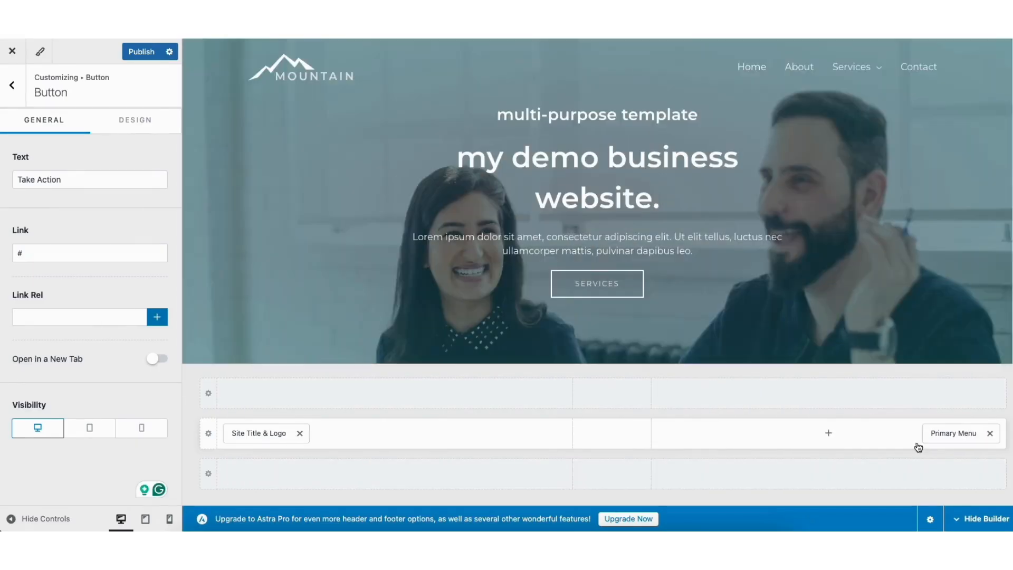
Step: Review the header logo's general and design settings, and return to the customizer's main list
{"action": "mouse_move", "coordinate": [264, 71]}
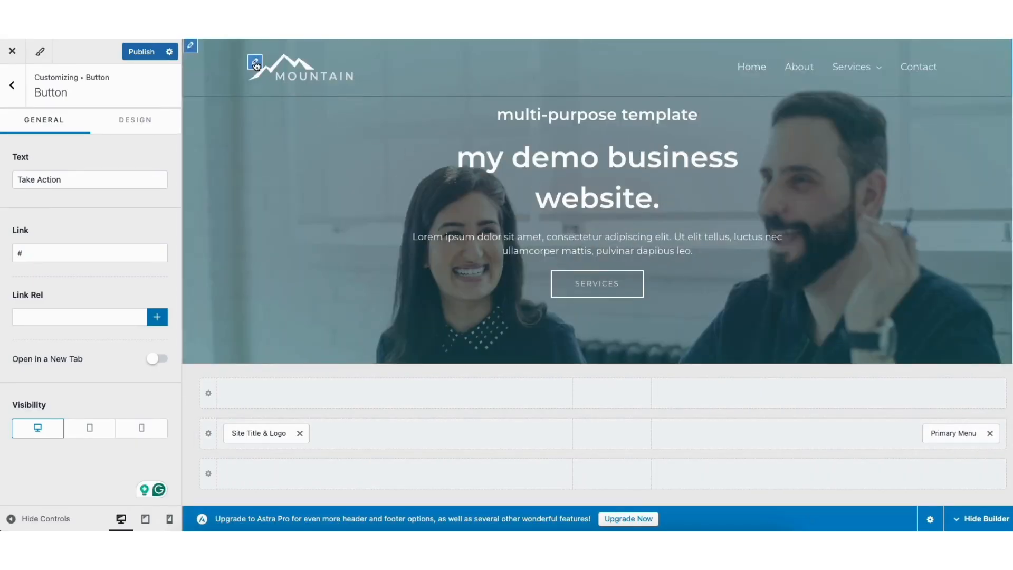
{"action": "left_click", "coordinate": [255, 64]}
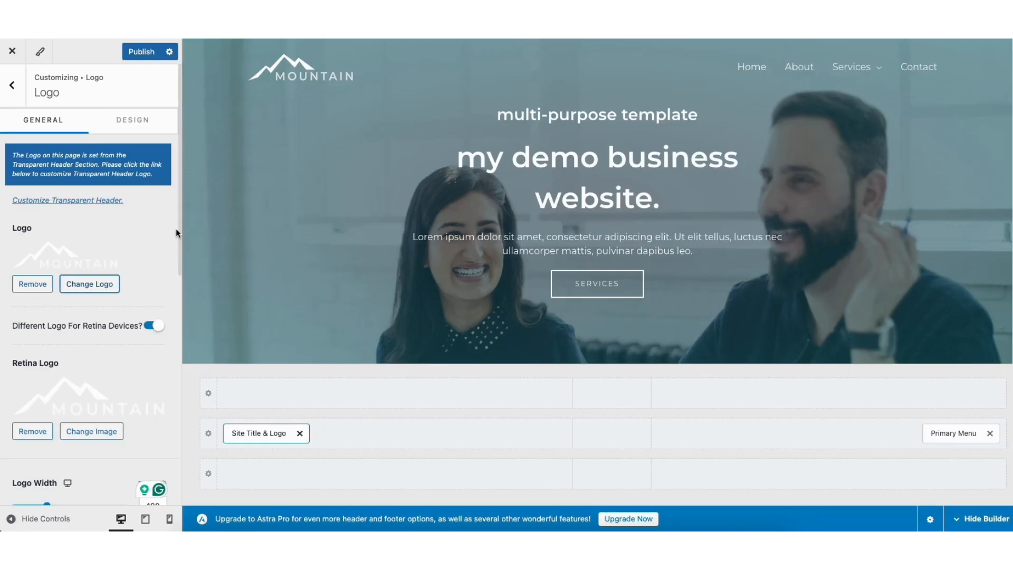
{"action": "left_click", "coordinate": [127, 130]}
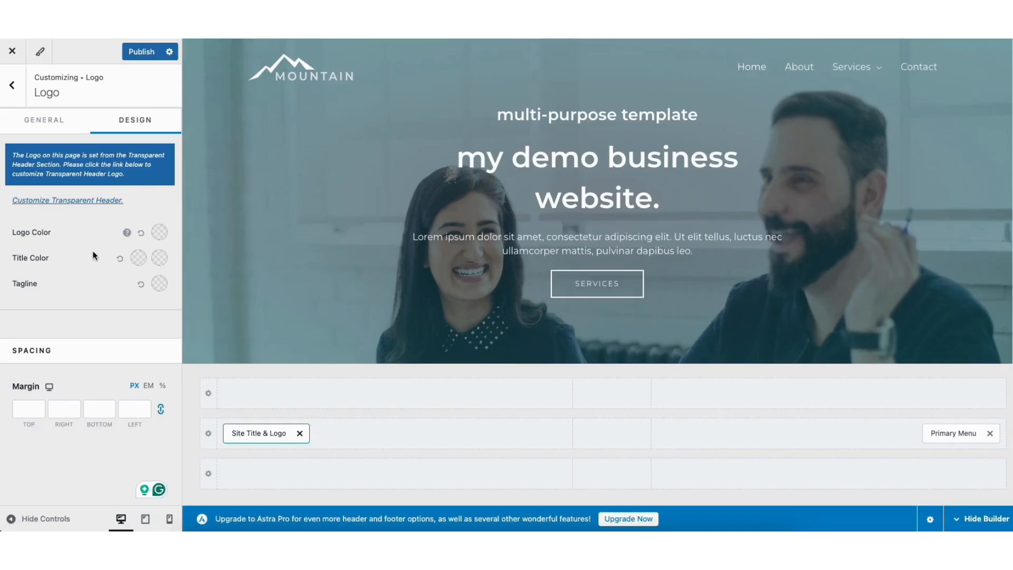
{"action": "left_click", "coordinate": [14, 86]}
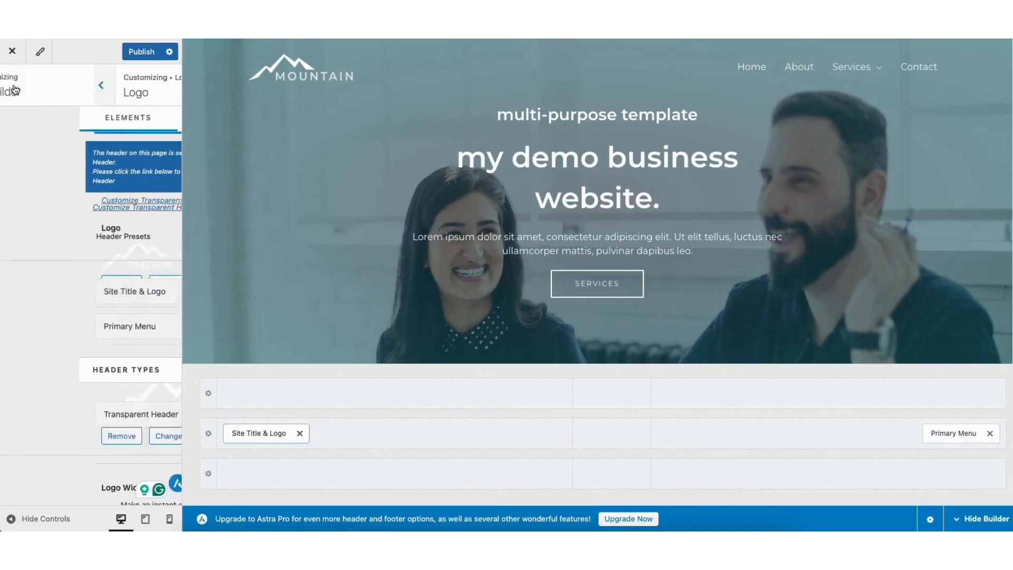
{"action": "left_click", "coordinate": [14, 87]}
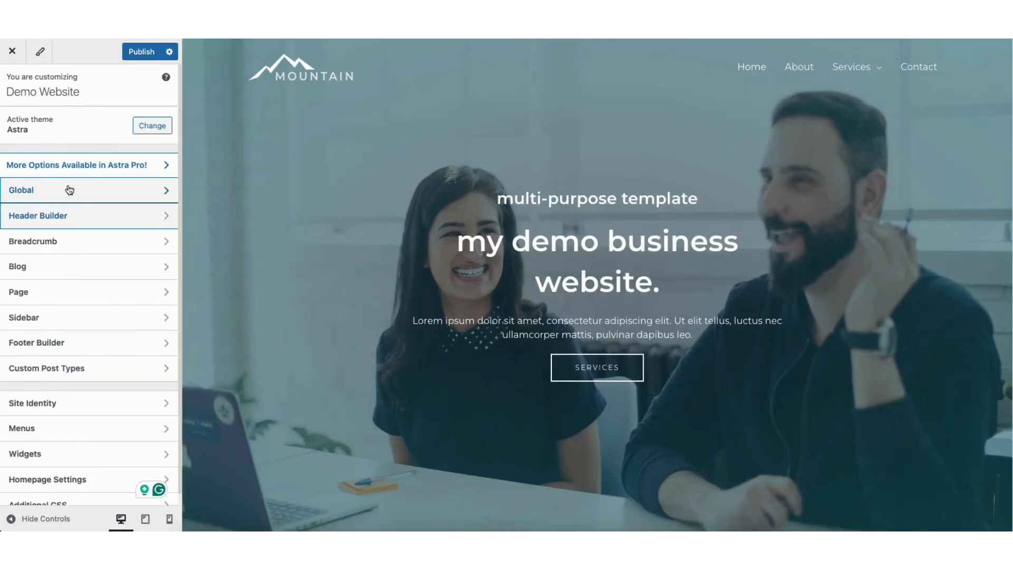
Step: Review the Site Identity options, including the site icon, logo width, site title and tagline settings
{"action": "left_click", "coordinate": [61, 400]}
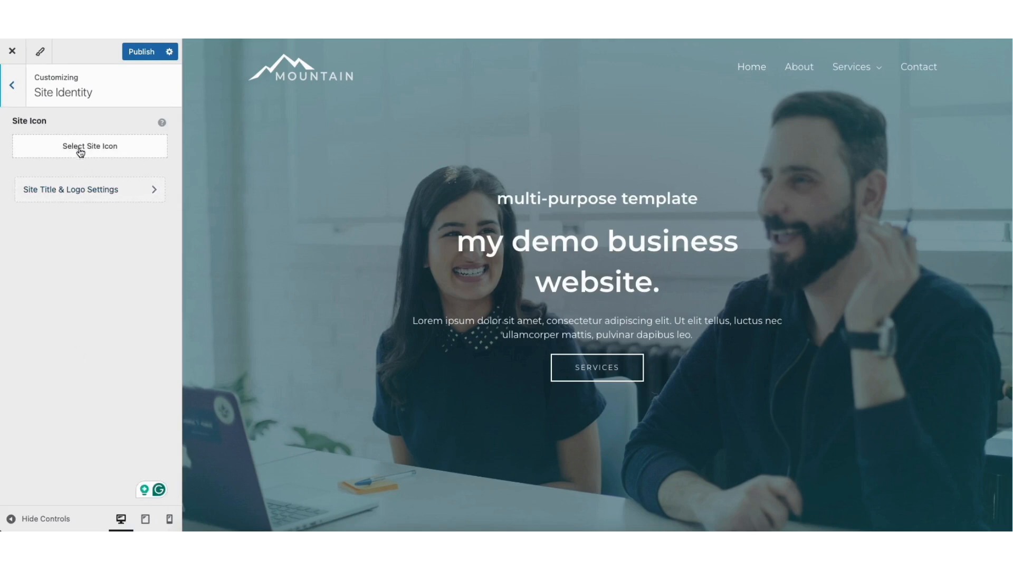
{"action": "left_click", "coordinate": [75, 194]}
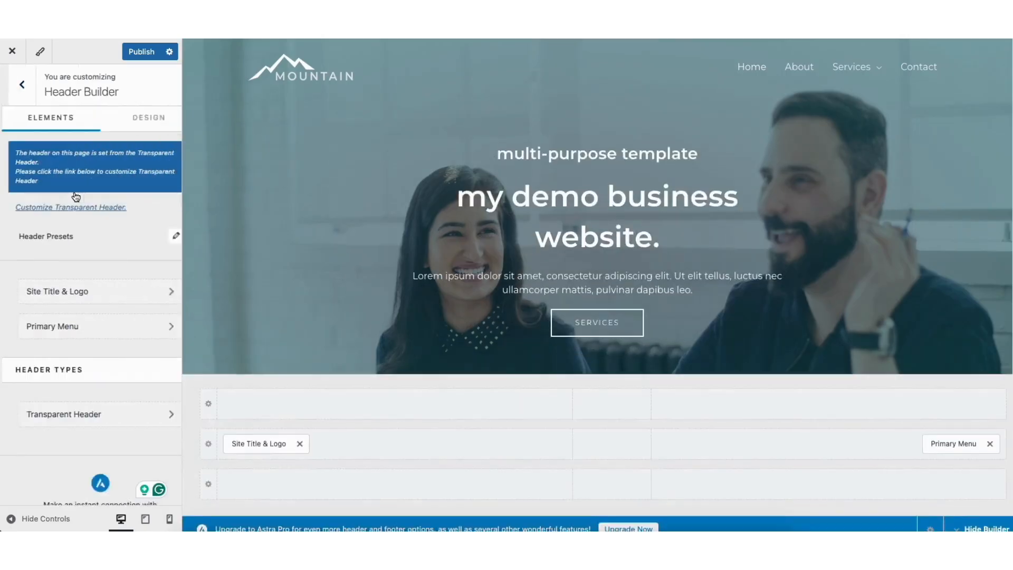
{"action": "scroll", "coordinate": [178, 221], "scroll_direction": "down", "scroll_amount": 7}
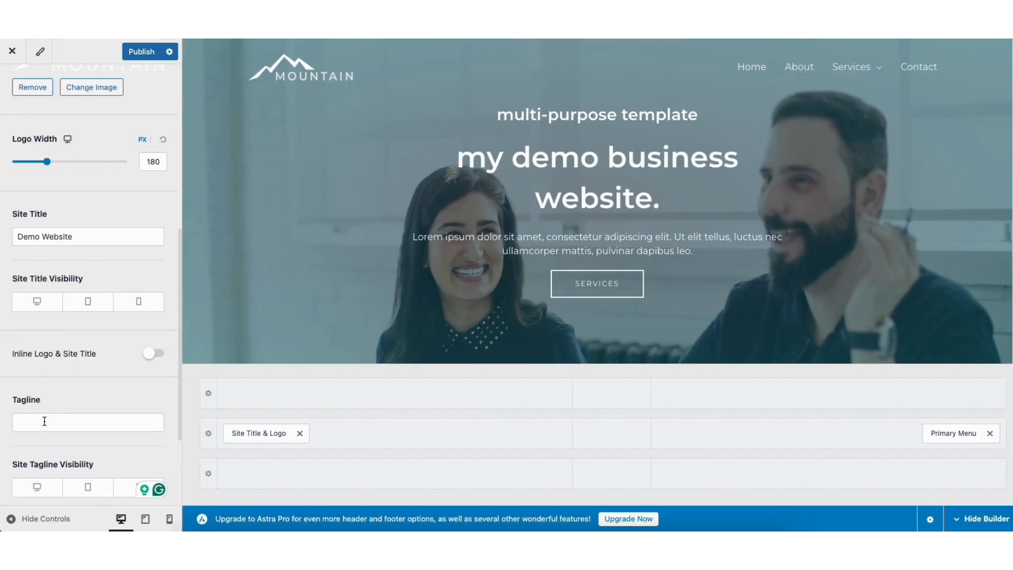
{"action": "left_click_drag", "start_coordinate": [178, 393], "coordinate": [191, 231]}
{"action": "left_click", "coordinate": [13, 81]}
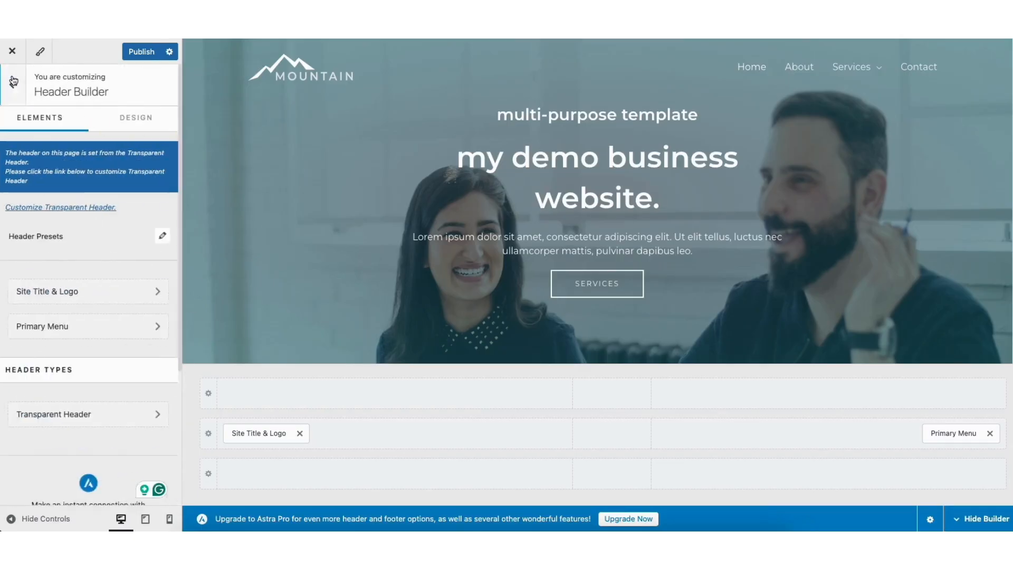
{"action": "left_click", "coordinate": [13, 80]}
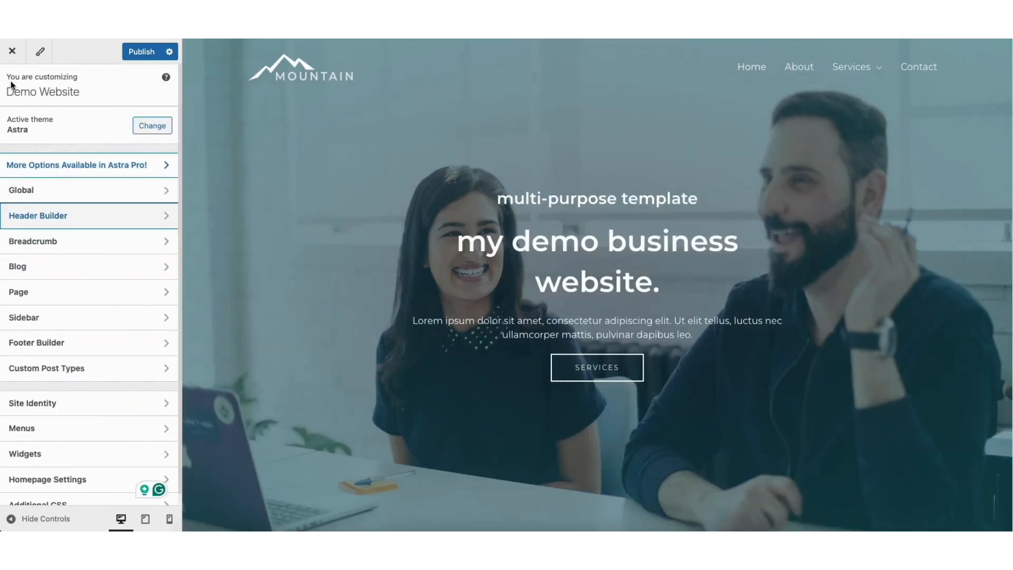
Step: Review the theme's global typography presets, color palette and button settings
{"action": "left_click", "coordinate": [50, 195]}
{"action": "left_click", "coordinate": [60, 121]}
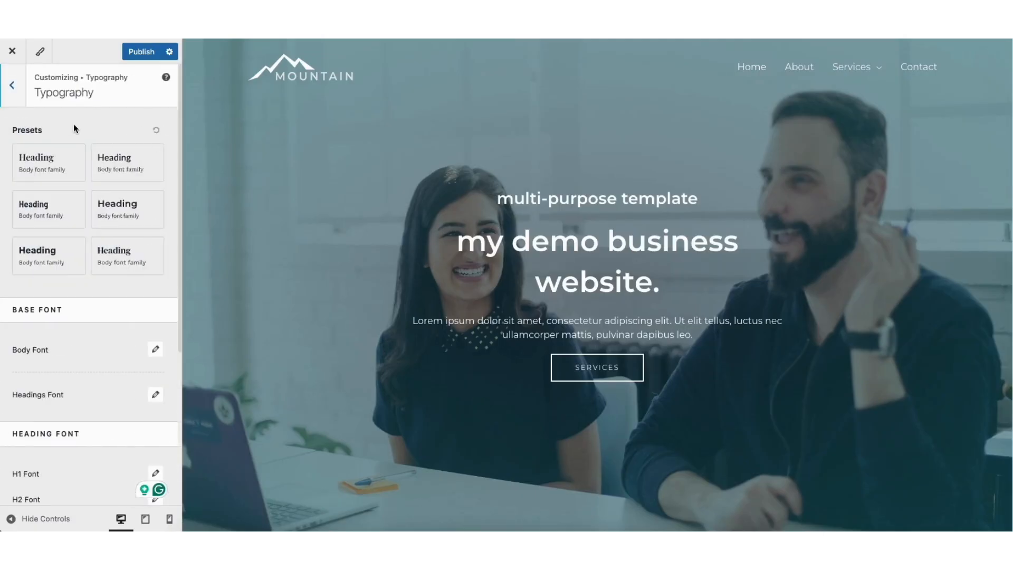
{"action": "left_click", "coordinate": [13, 87]}
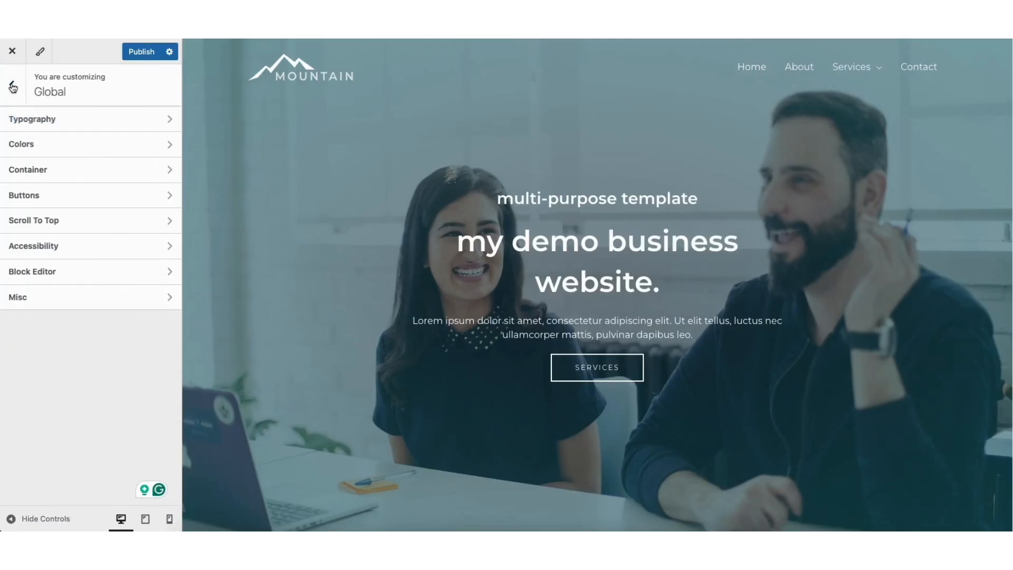
{"action": "left_click", "coordinate": [43, 144]}
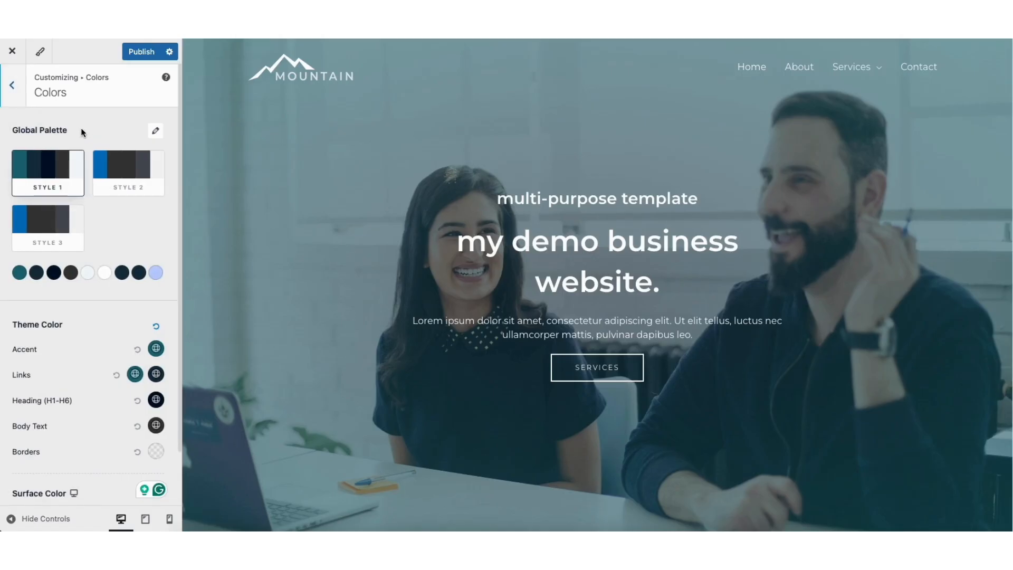
{"action": "left_click", "coordinate": [12, 86]}
{"action": "left_click", "coordinate": [48, 198]}
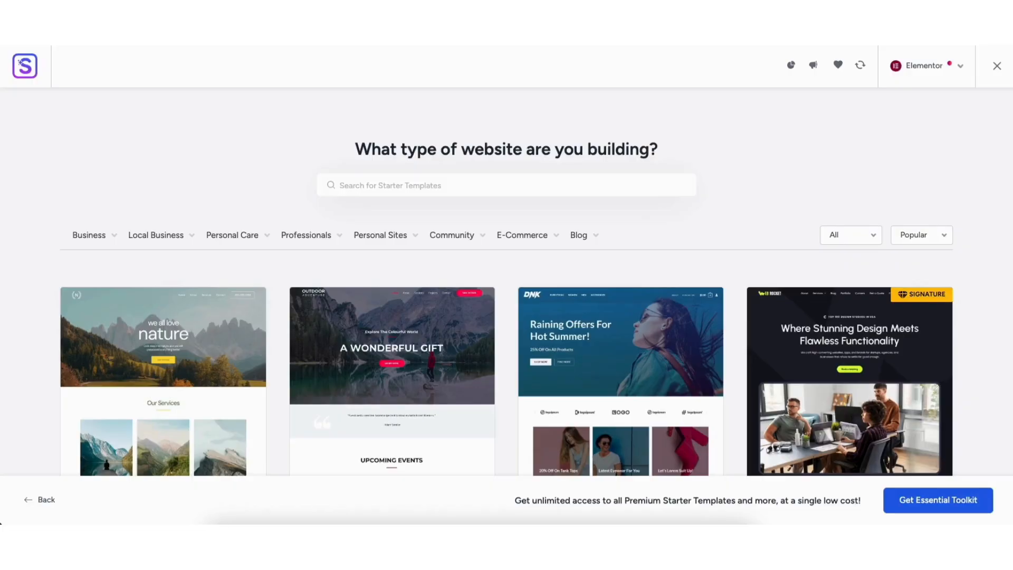
Step: Browse the Elementor designs in the Starter Templates library
{"action": "scroll", "coordinate": [506, 290], "scroll_direction": "down", "scroll_amount": 3}
{"action": "scroll", "coordinate": [506, 290], "scroll_direction": "down", "scroll_amount": 4}
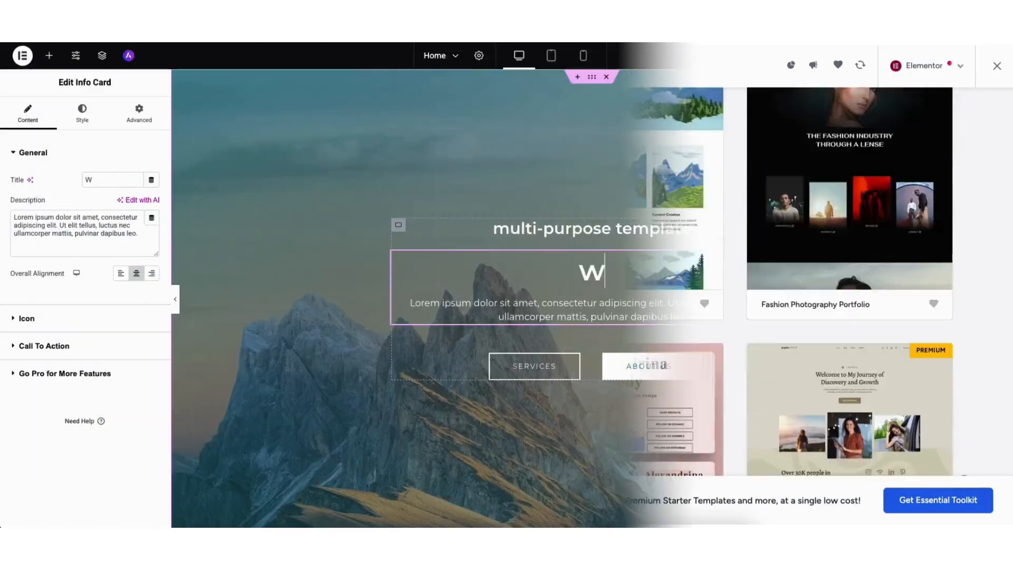
Step: Set the Home page hero info card's title to WORDPRESS TUTORIAL and bring a Text Editor widget onto the page
{"action": "type", "text": "s tutorial"}
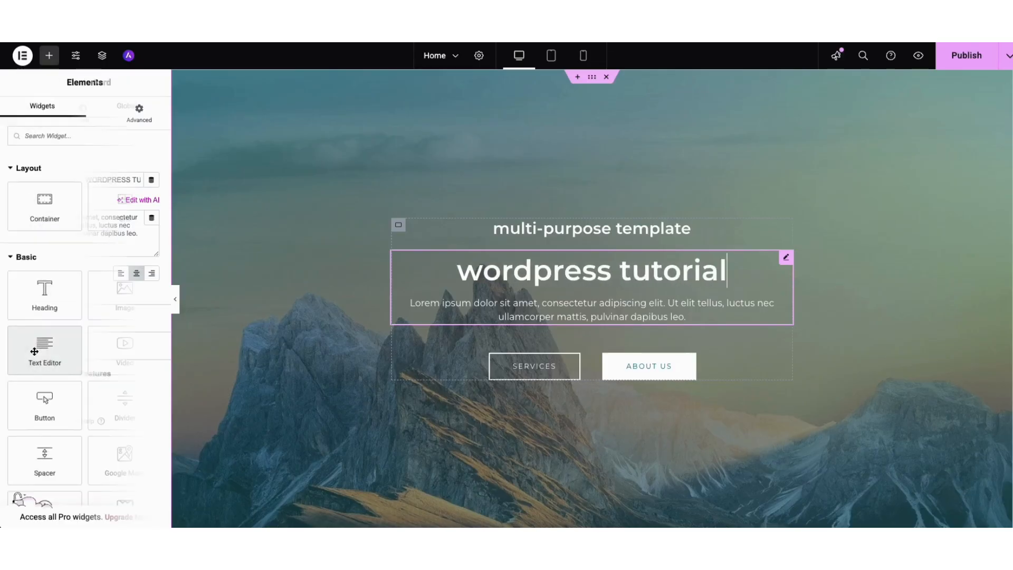
{"action": "left_click_drag", "start_coordinate": [45, 350], "coordinate": [231, 264]}
{"action": "left_click_drag", "start_coordinate": [231, 264], "coordinate": [310, 224]}
{"action": "left_click_drag", "start_coordinate": [310, 224], "coordinate": [311, 224]}
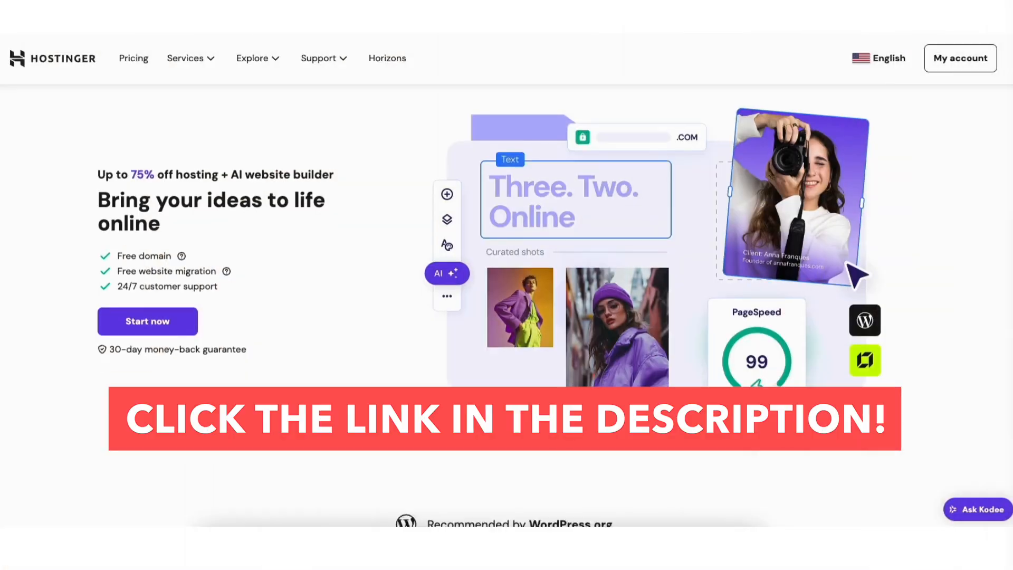
Step: Switch to the Hostinger website and look through its hosting plans and prices
{"action": "scroll", "coordinate": [506, 285], "scroll_direction": "down", "scroll_amount": 6}
{"action": "scroll", "coordinate": [506, 285], "scroll_direction": "down", "scroll_amount": 15}
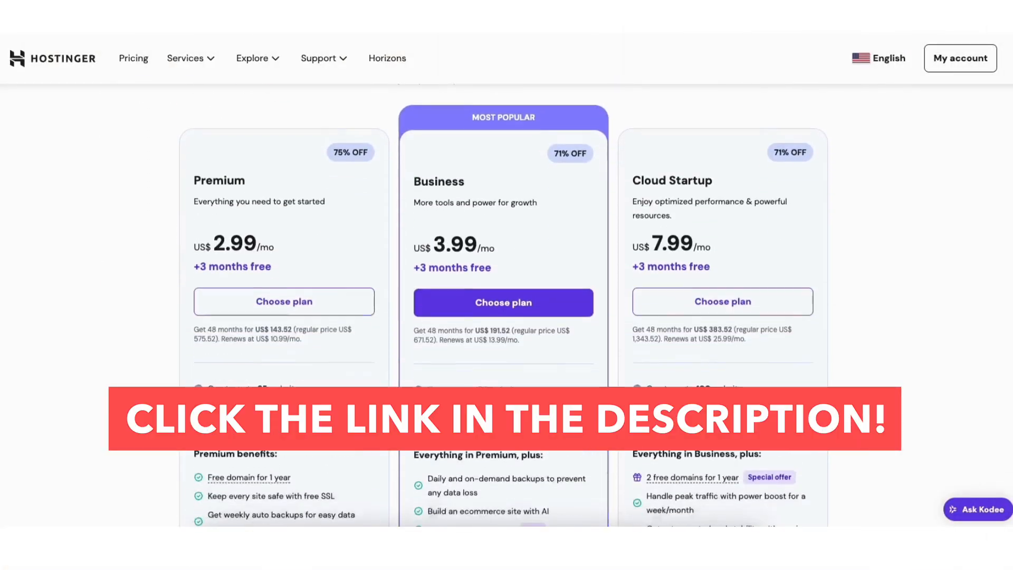
{"action": "scroll", "coordinate": [506, 285], "scroll_direction": "down", "scroll_amount": 10}
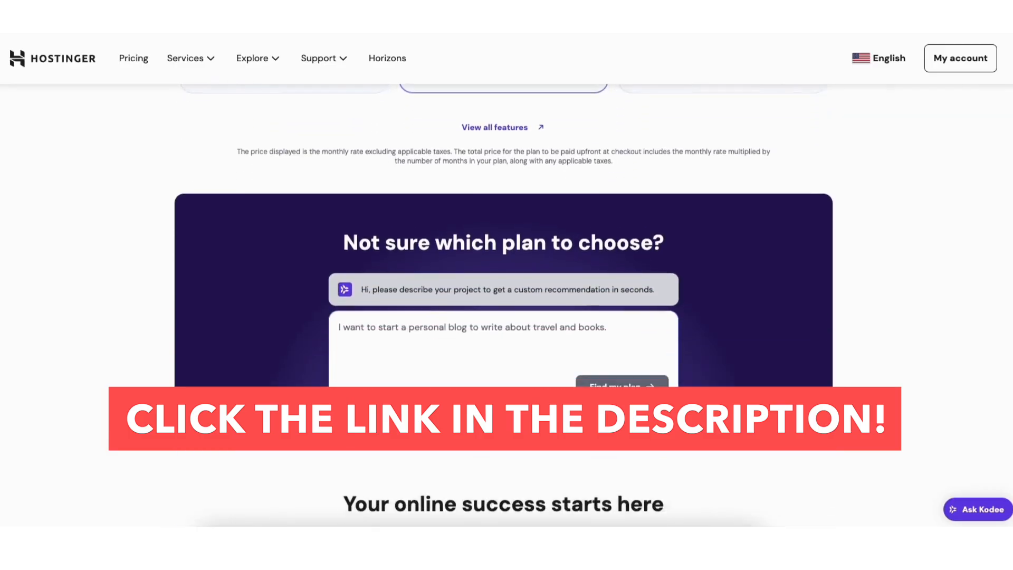